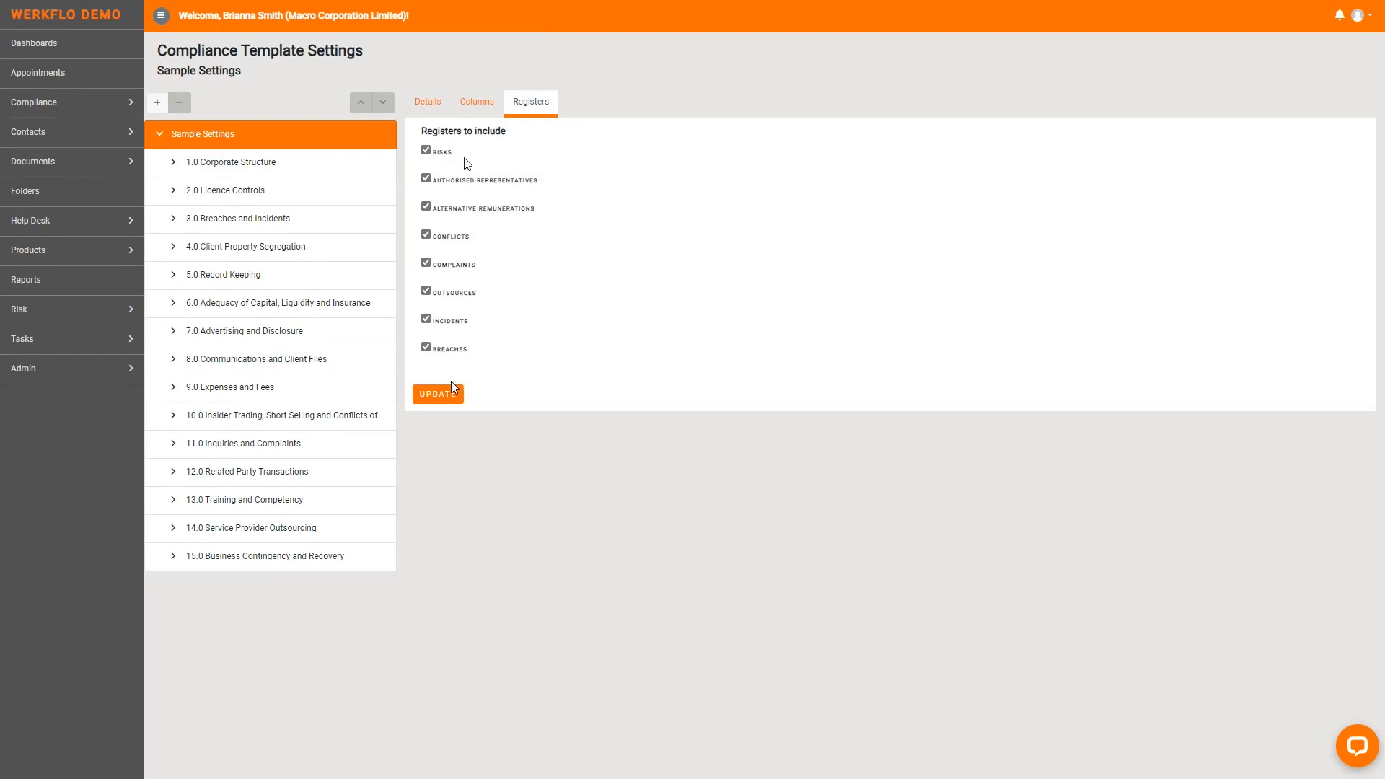
- Save the registers to include in Sample Settings, and open the Sample Template compliance template
left_click(449, 393)
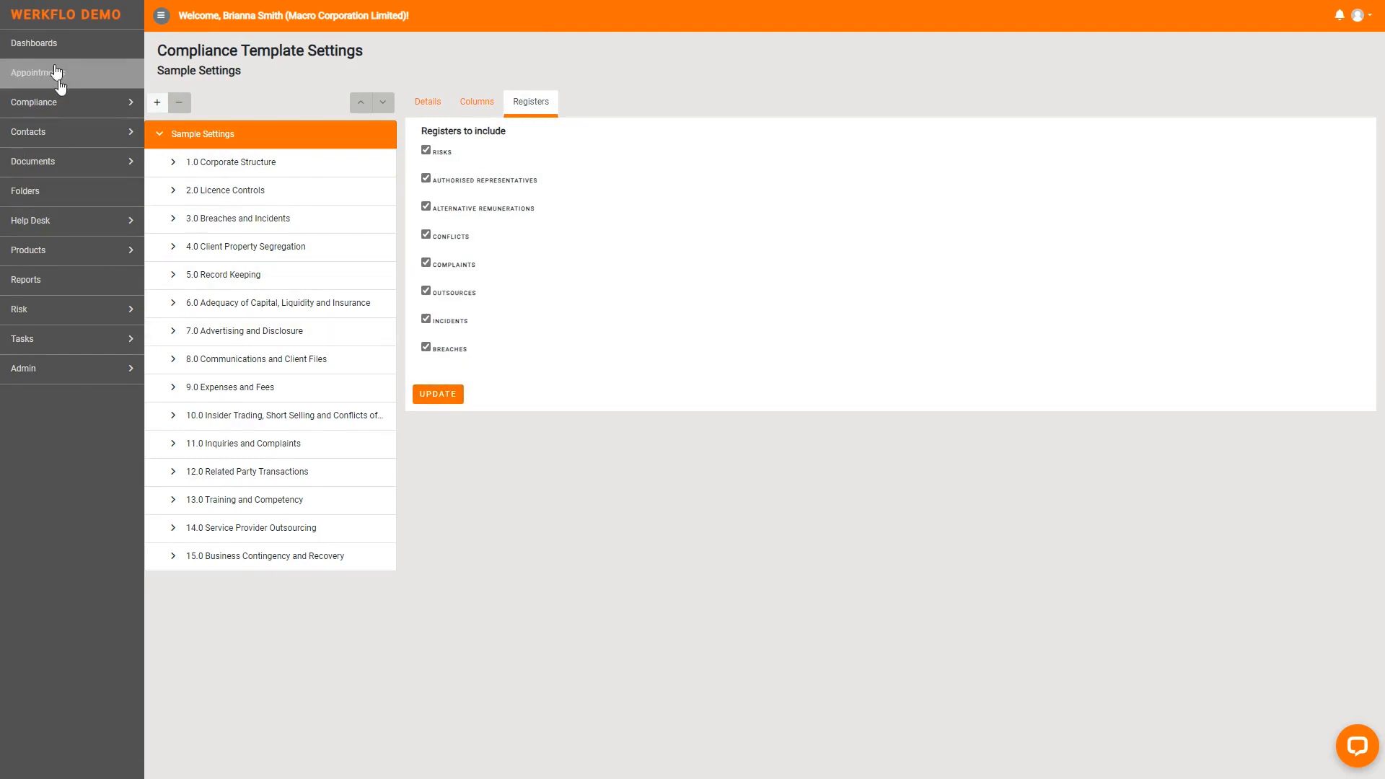
left_click(61, 105)
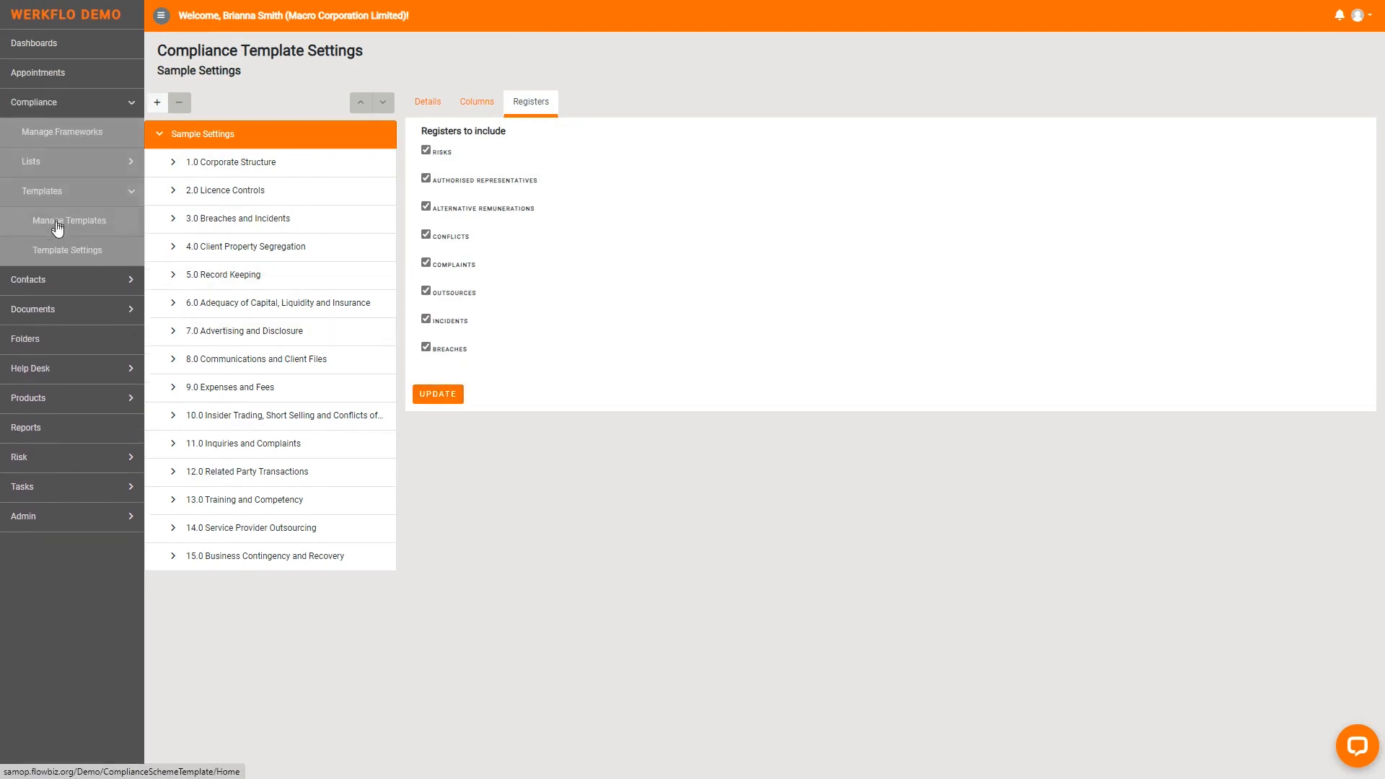
left_click(58, 224)
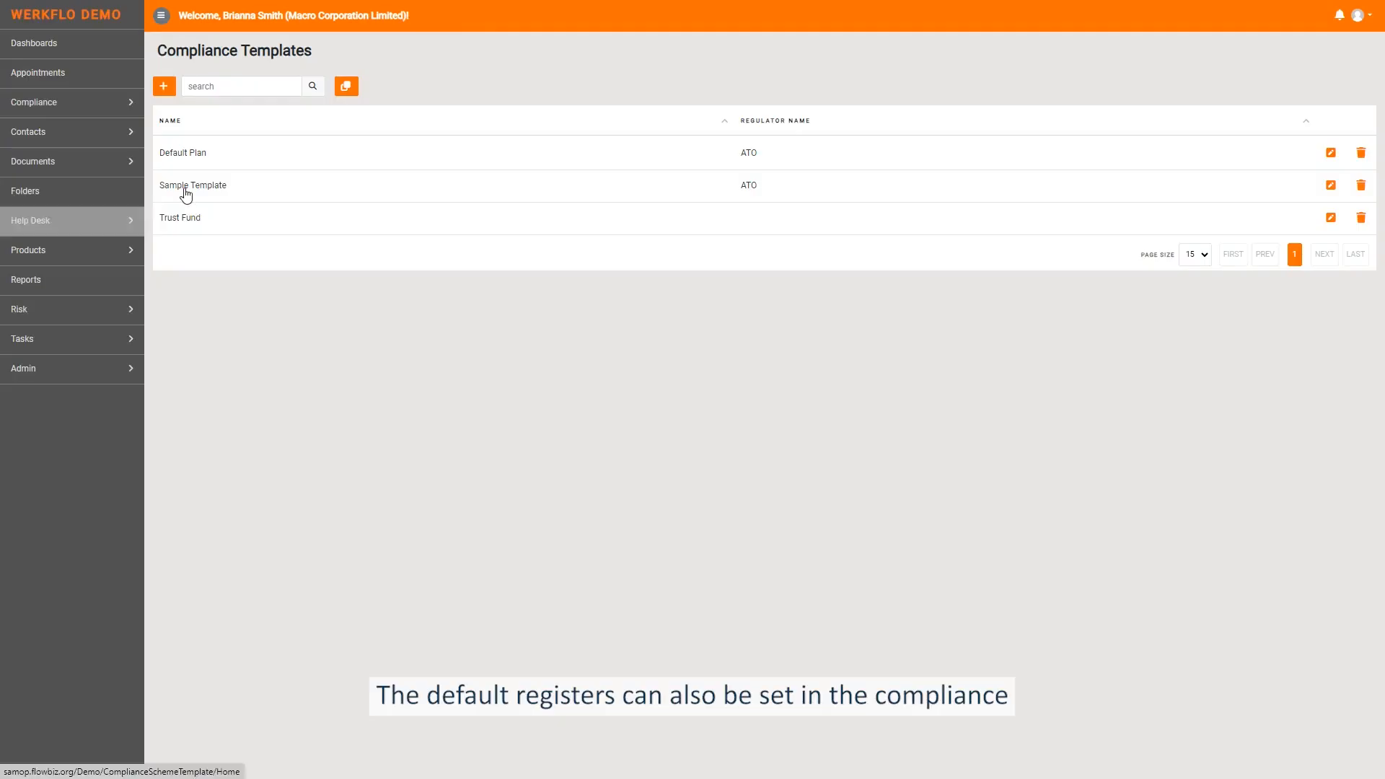
left_click(190, 189)
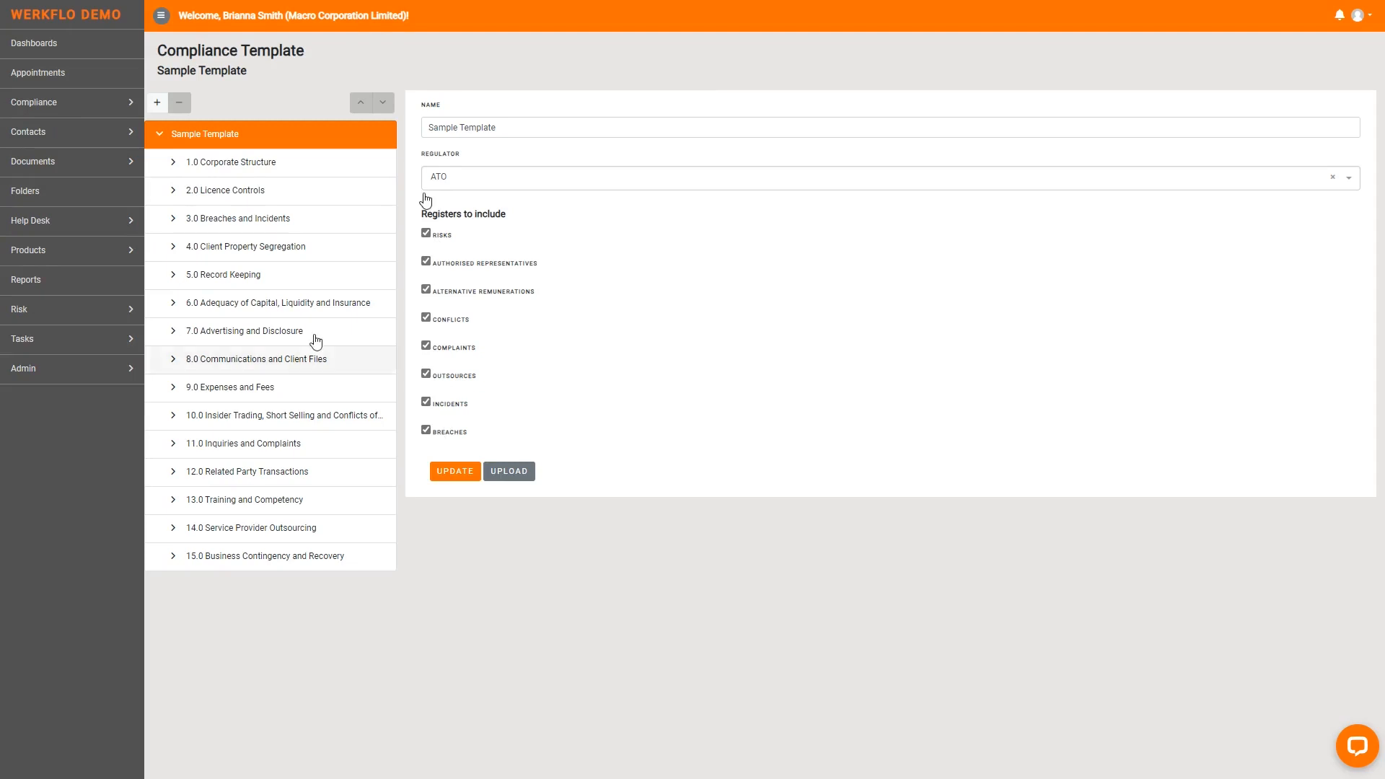
- Start a new compliance framework named Demo Compliance
left_click(21, 103)
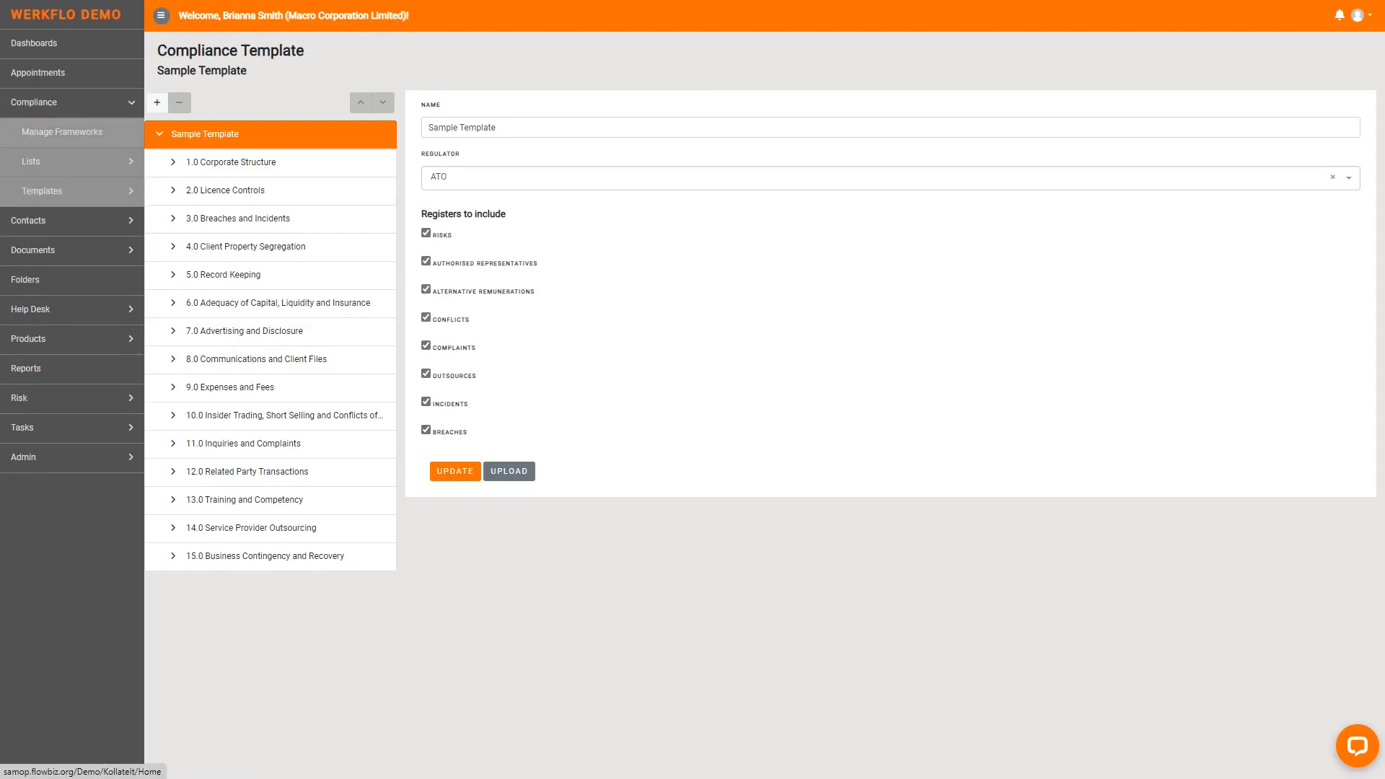
left_click(31, 132)
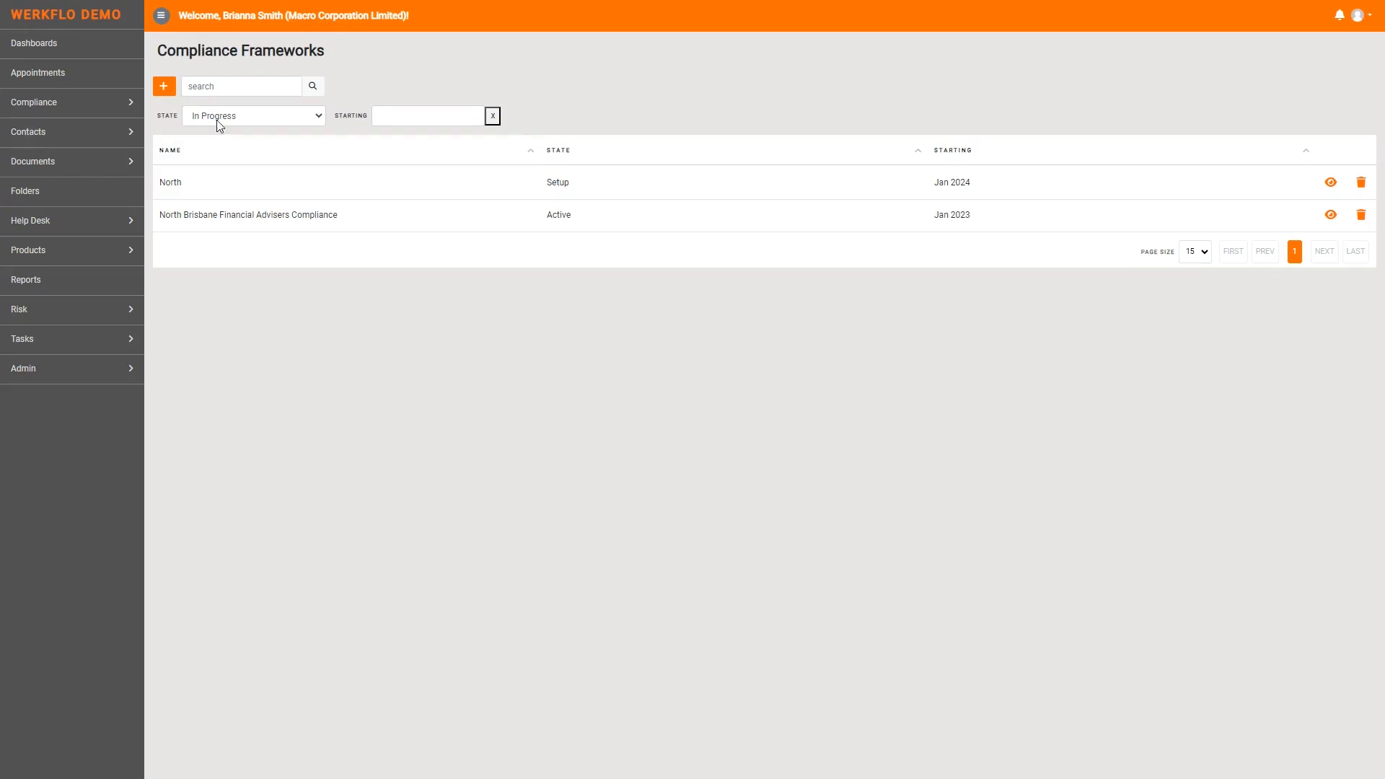
left_click(160, 86)
left_click(831, 75)
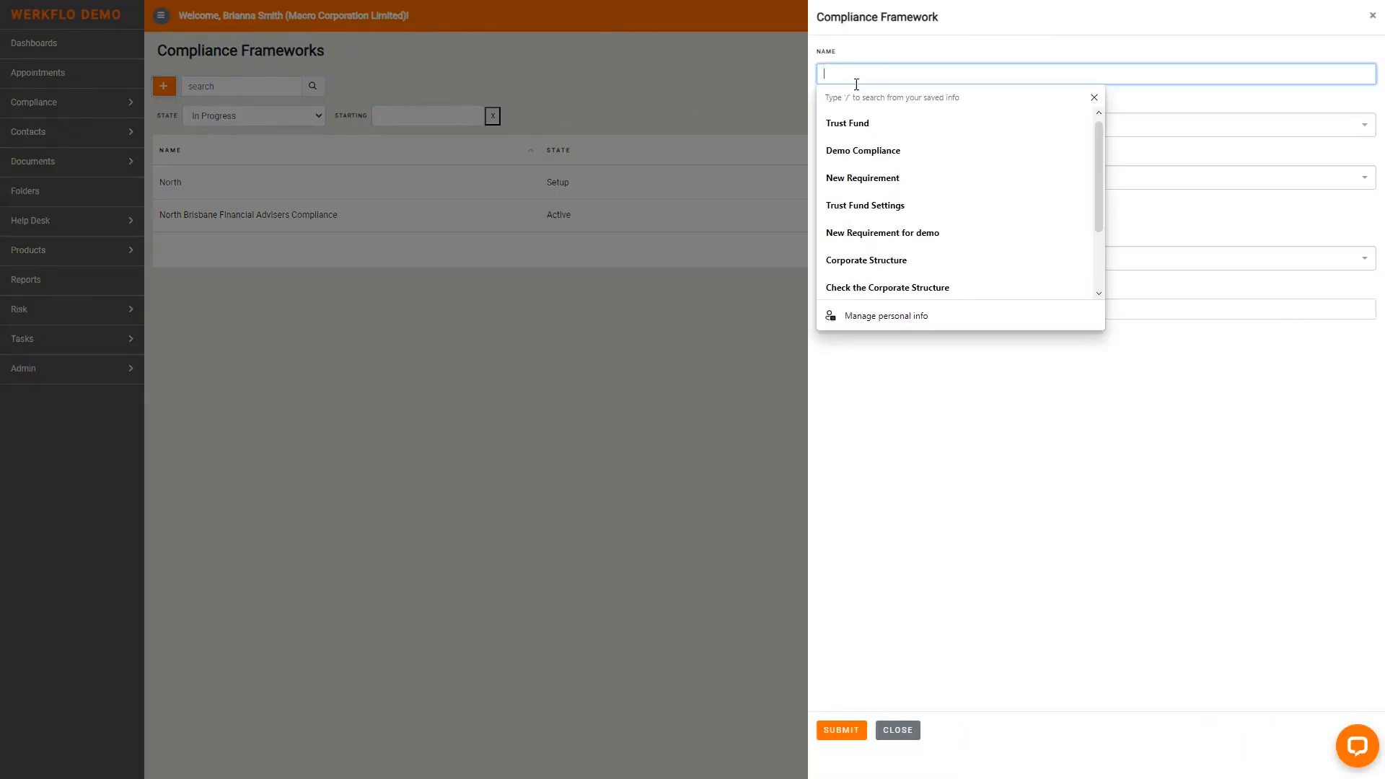
left_click(869, 150)
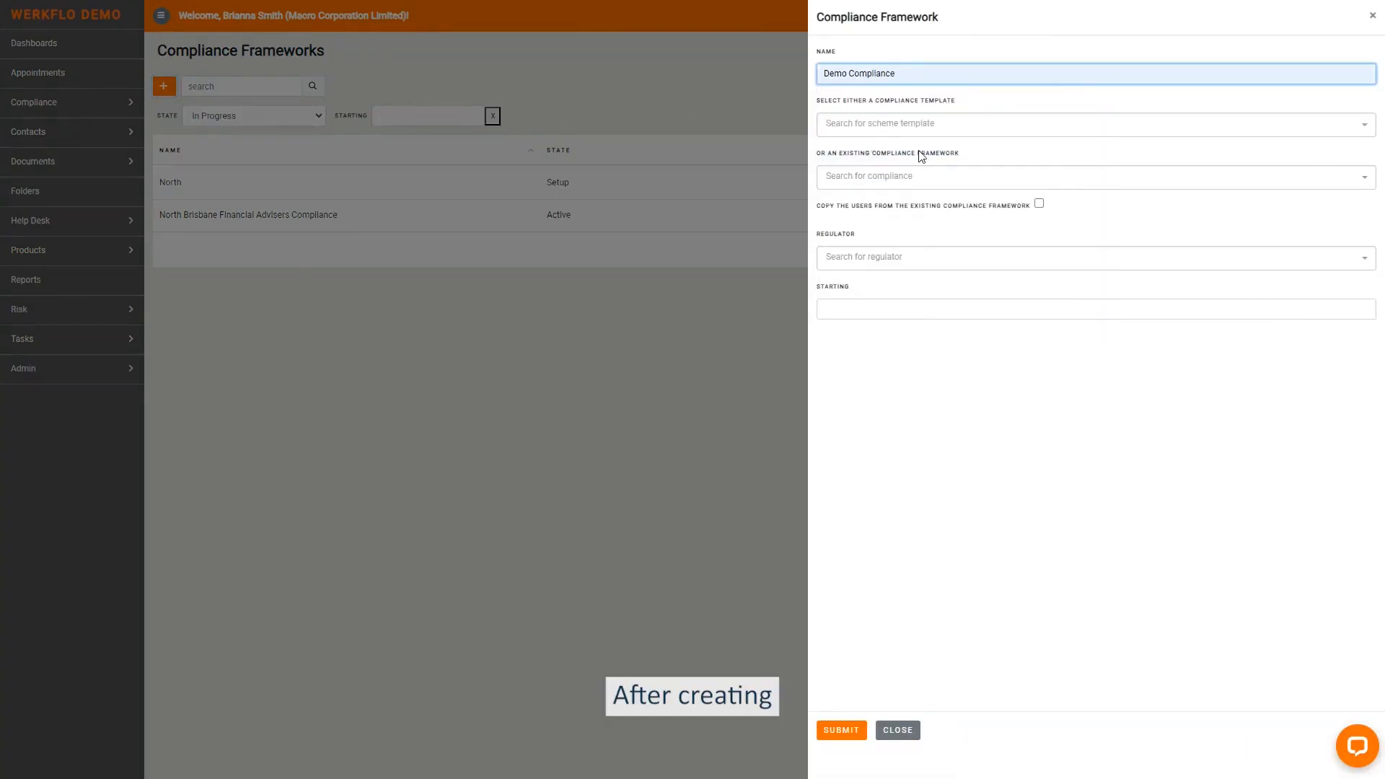
- Base the framework on the Default Plan template, set its start to Jul 2023, and submit it
left_click(918, 130)
left_click(881, 289)
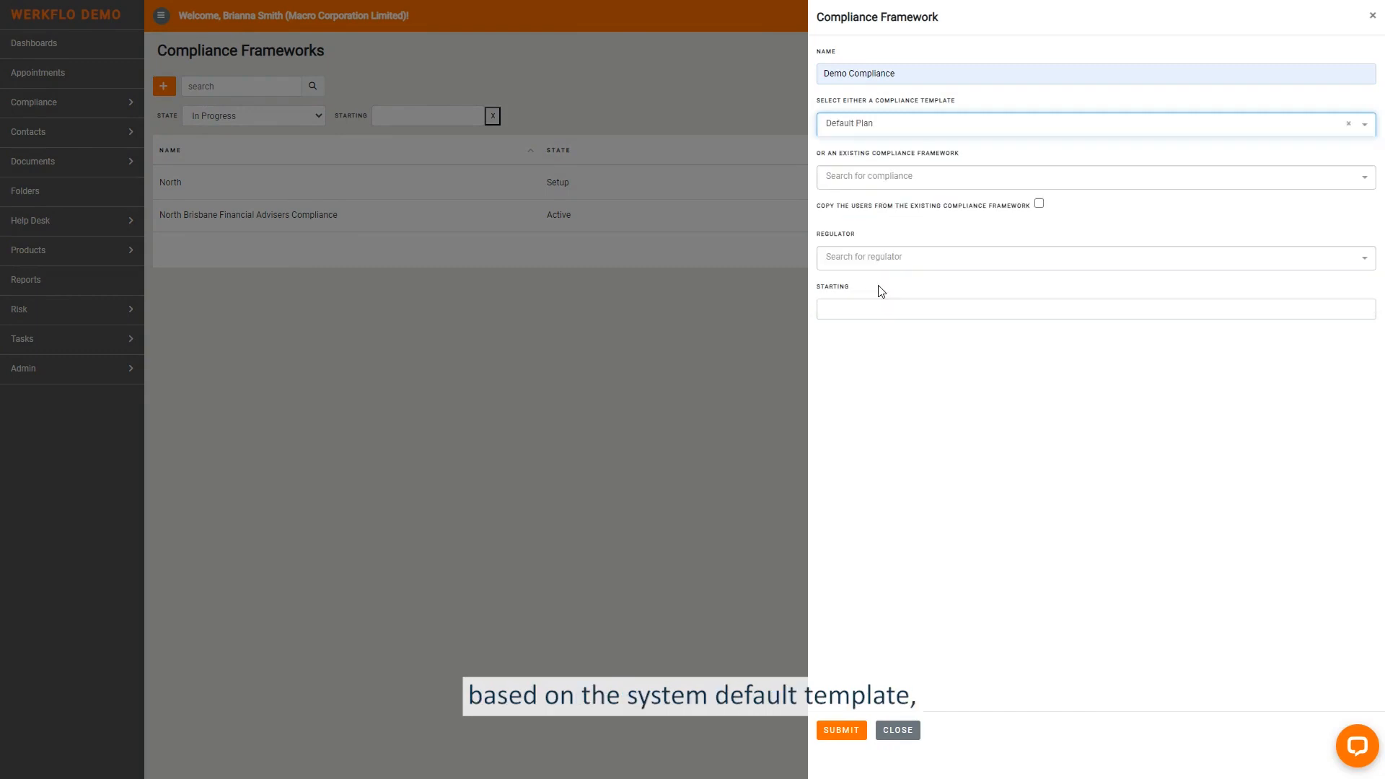
left_click(854, 310)
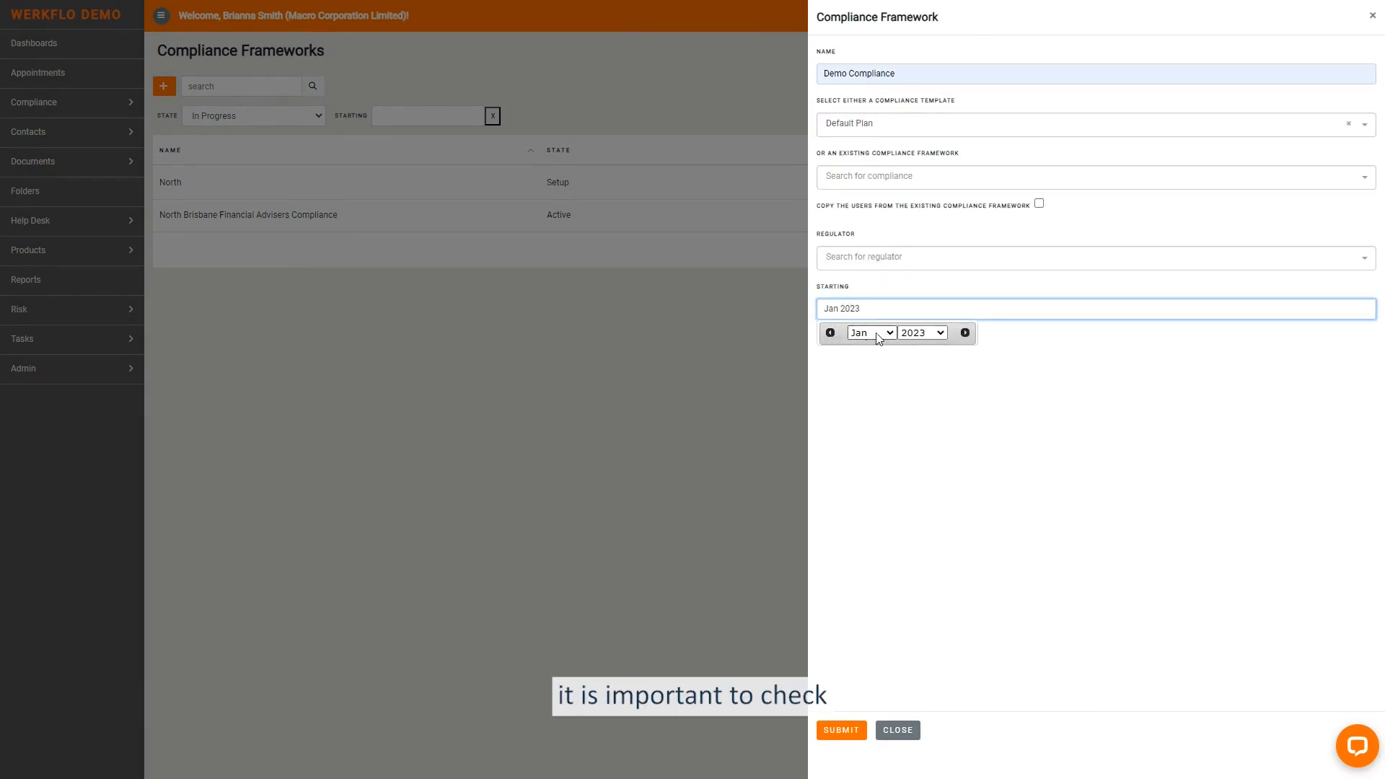
left_click(865, 332)
left_click(878, 424)
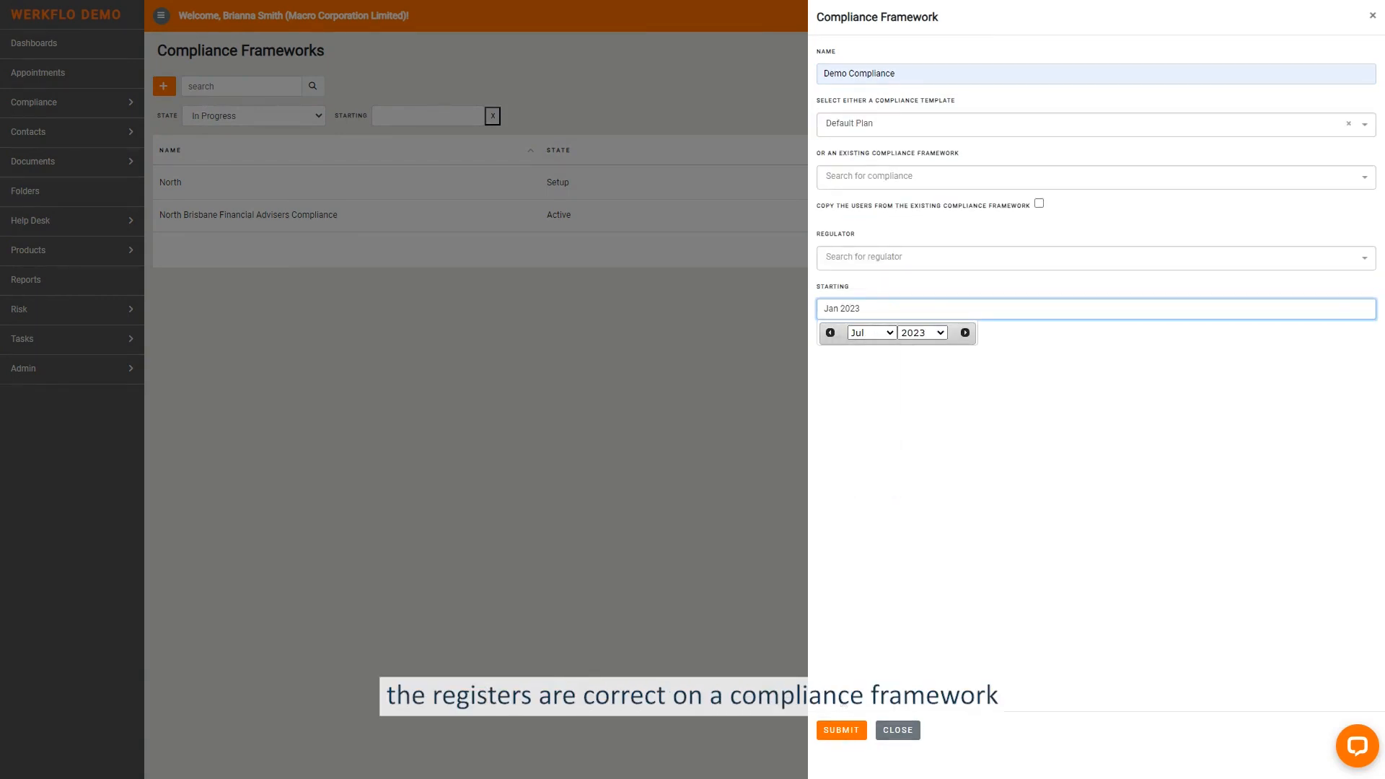
left_click(841, 734)
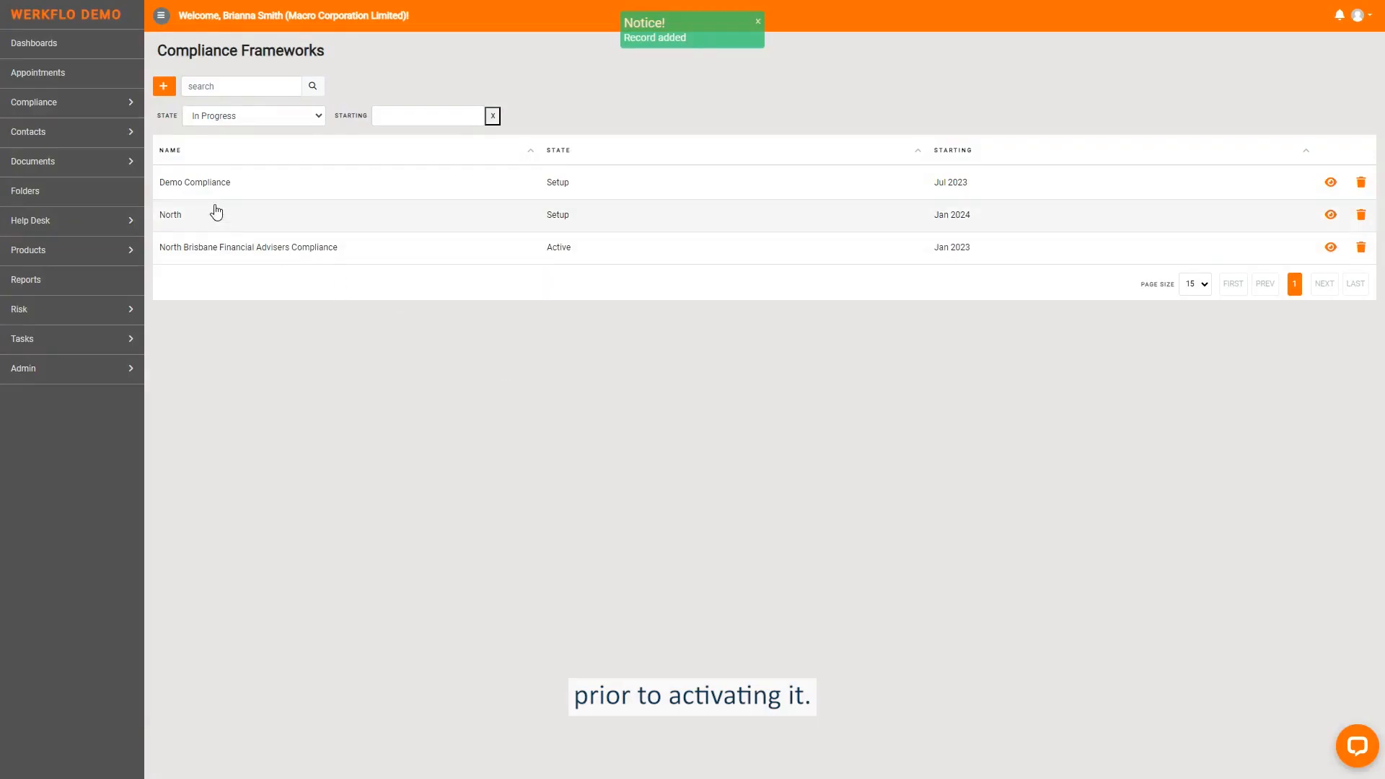
- Open the Demo Compliance framework and activate it with all registers included
left_click(210, 183)
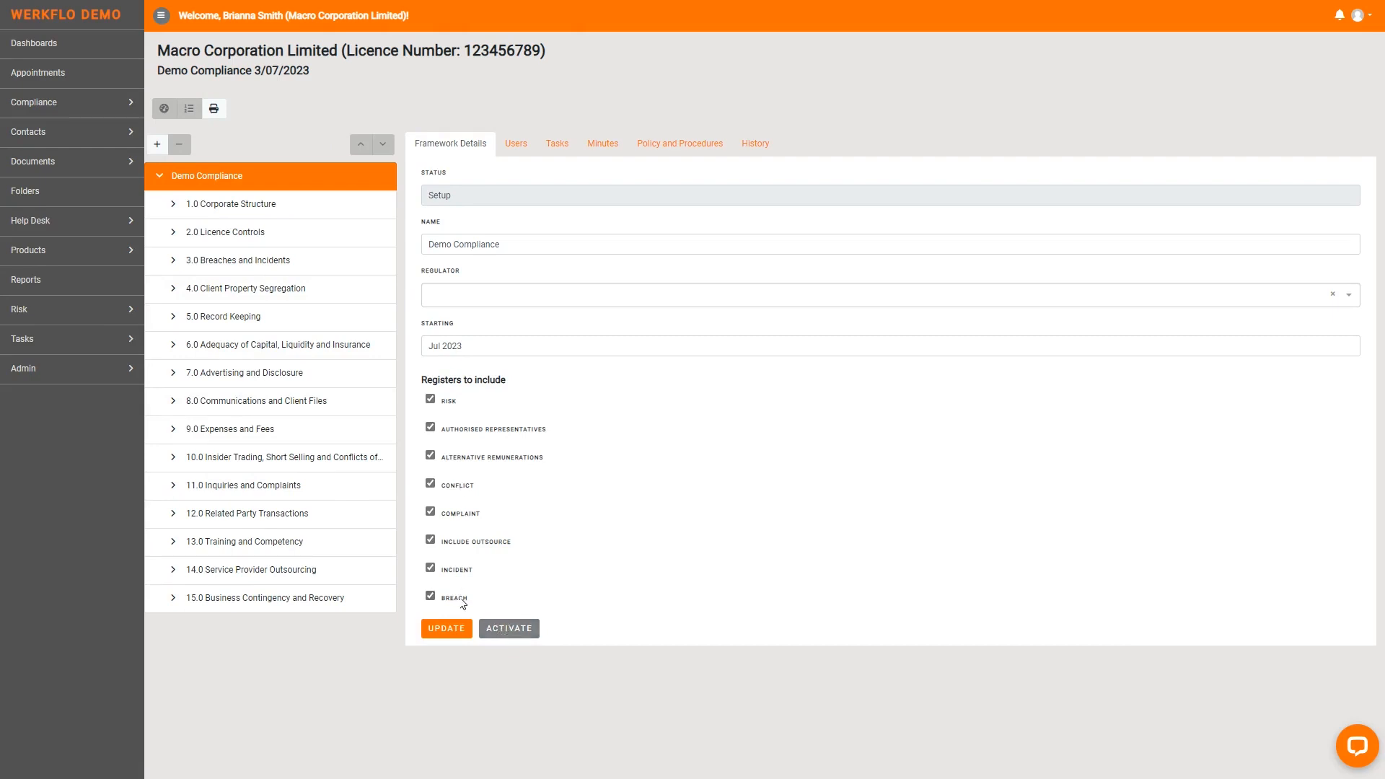
left_click(510, 631)
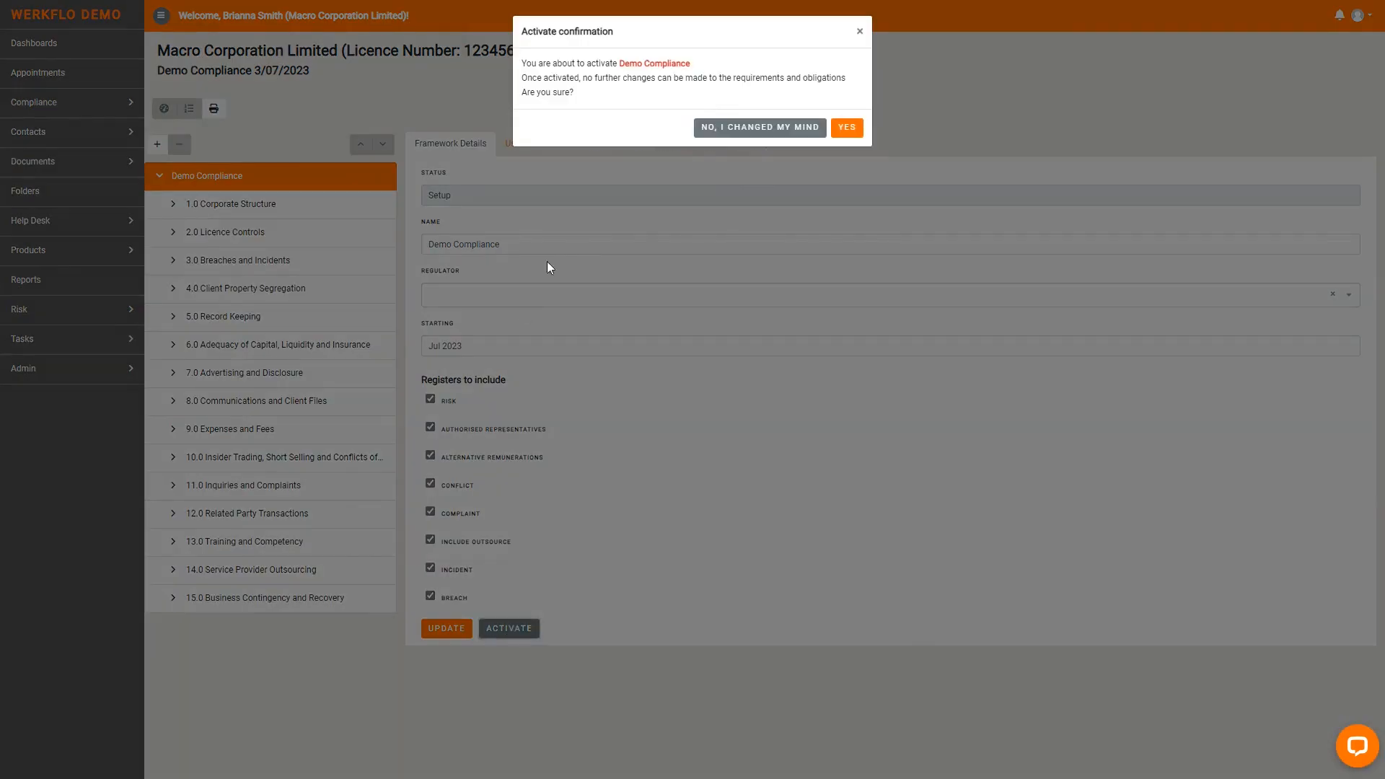
left_click(845, 129)
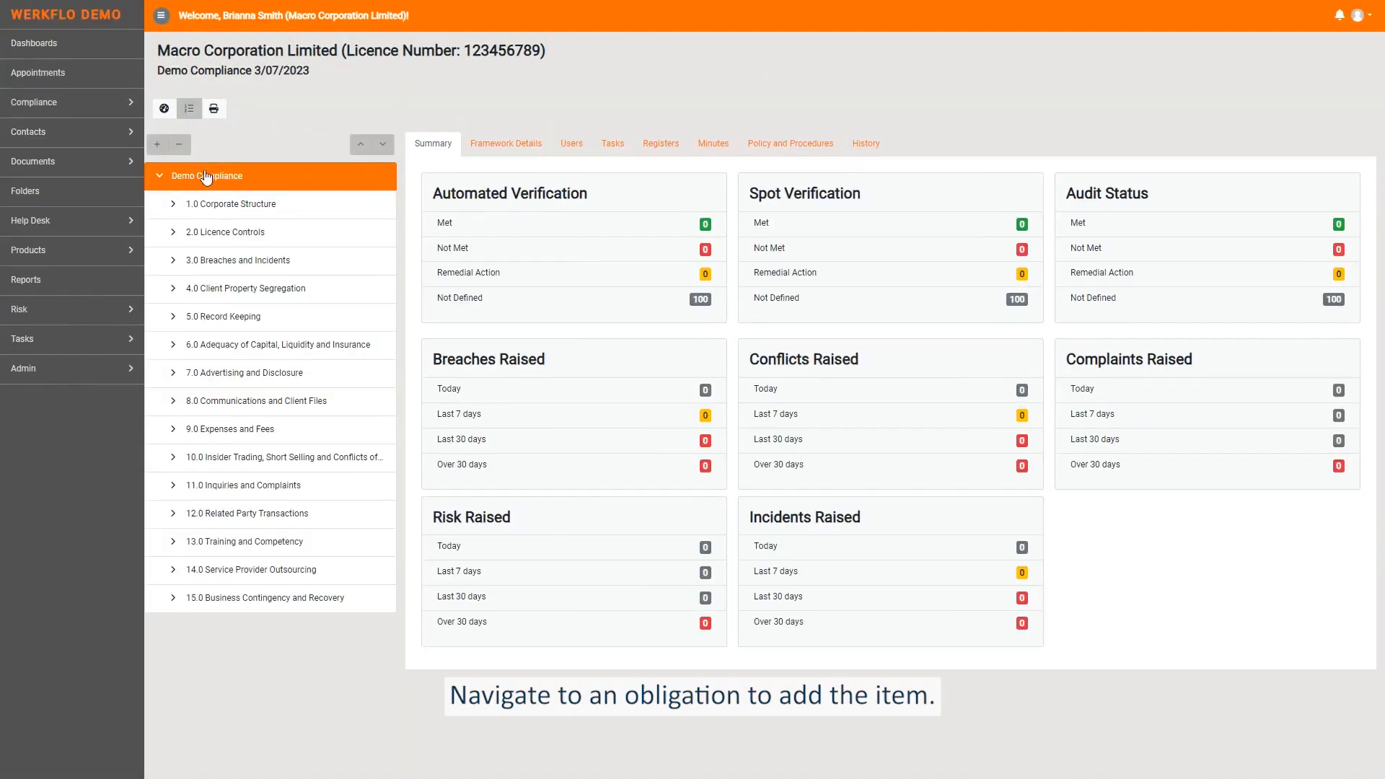
- Start a task named Demo Task for obligation 1.1 under Corporate Structure
left_click(180, 205)
left_click(209, 234)
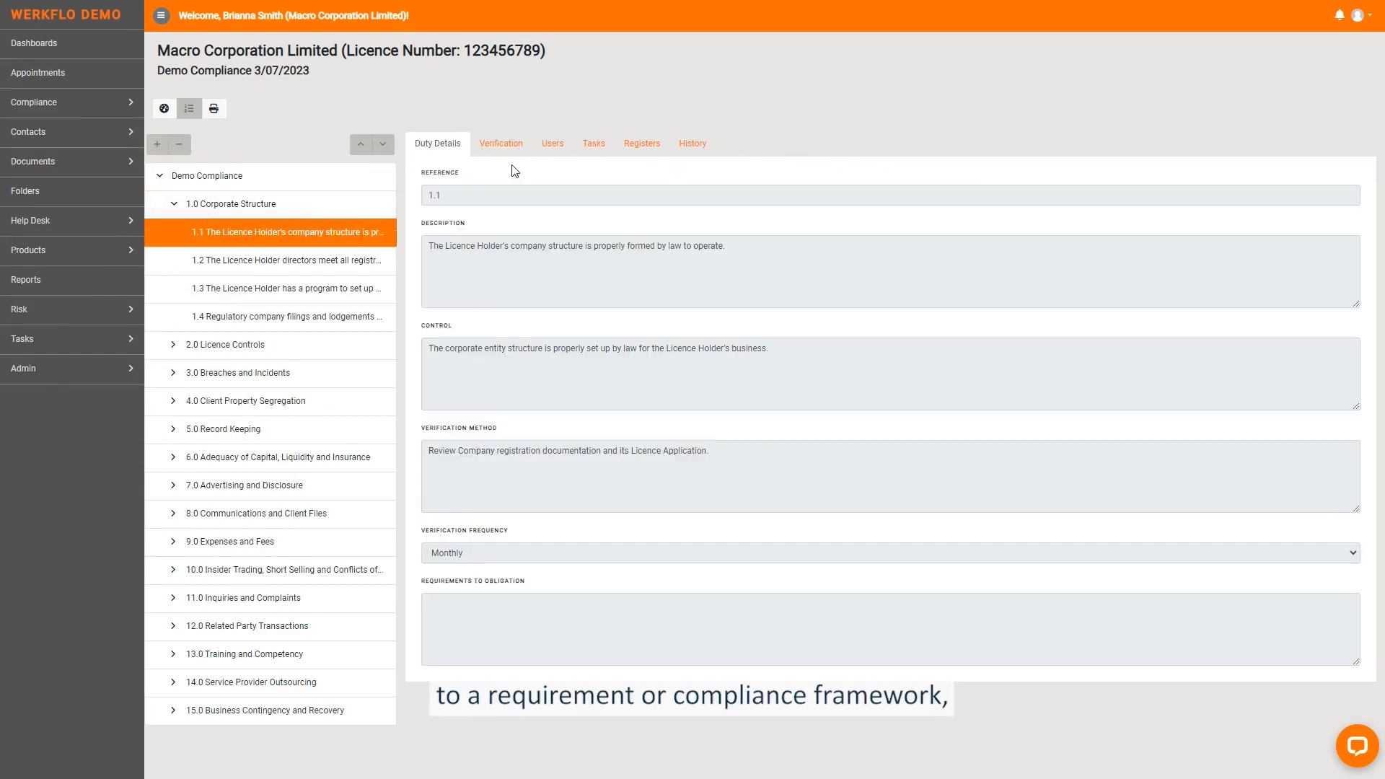
left_click(597, 147)
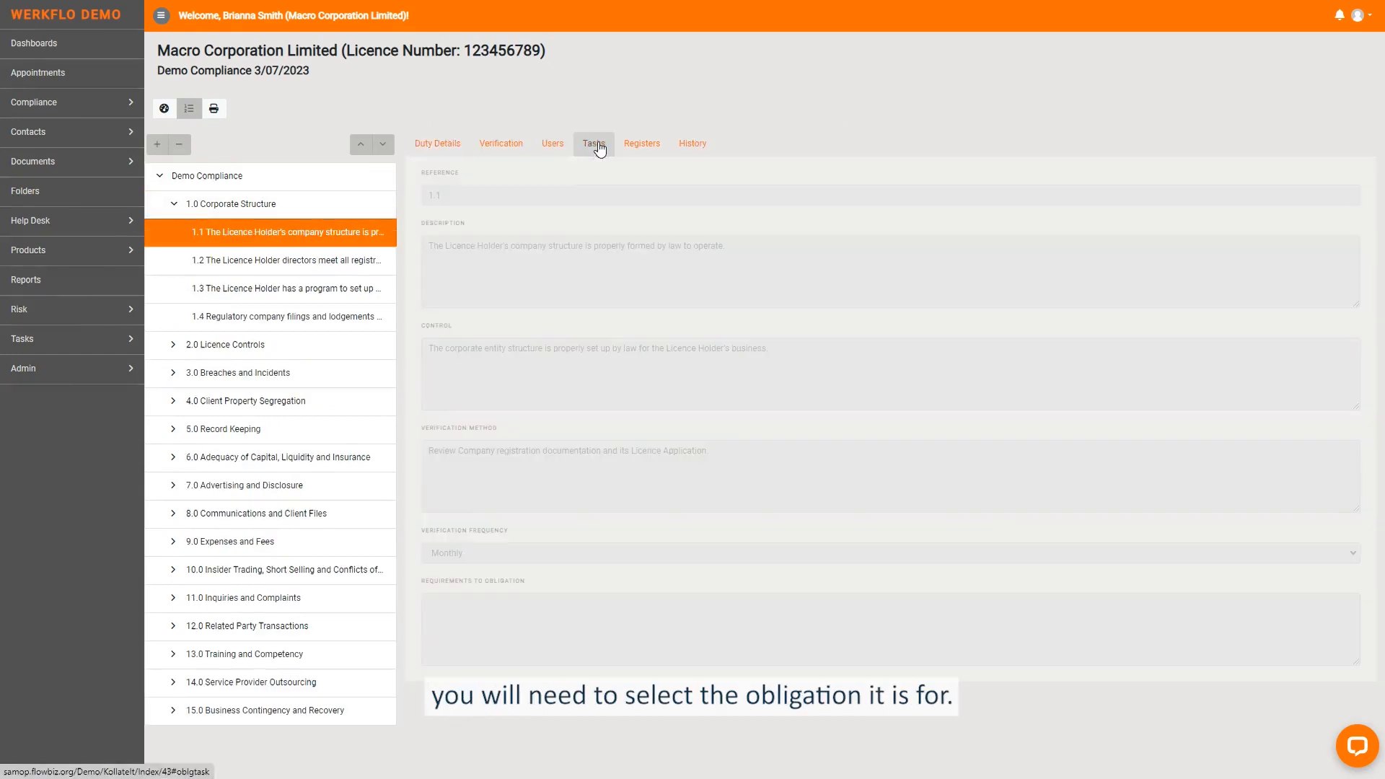
left_click(583, 180)
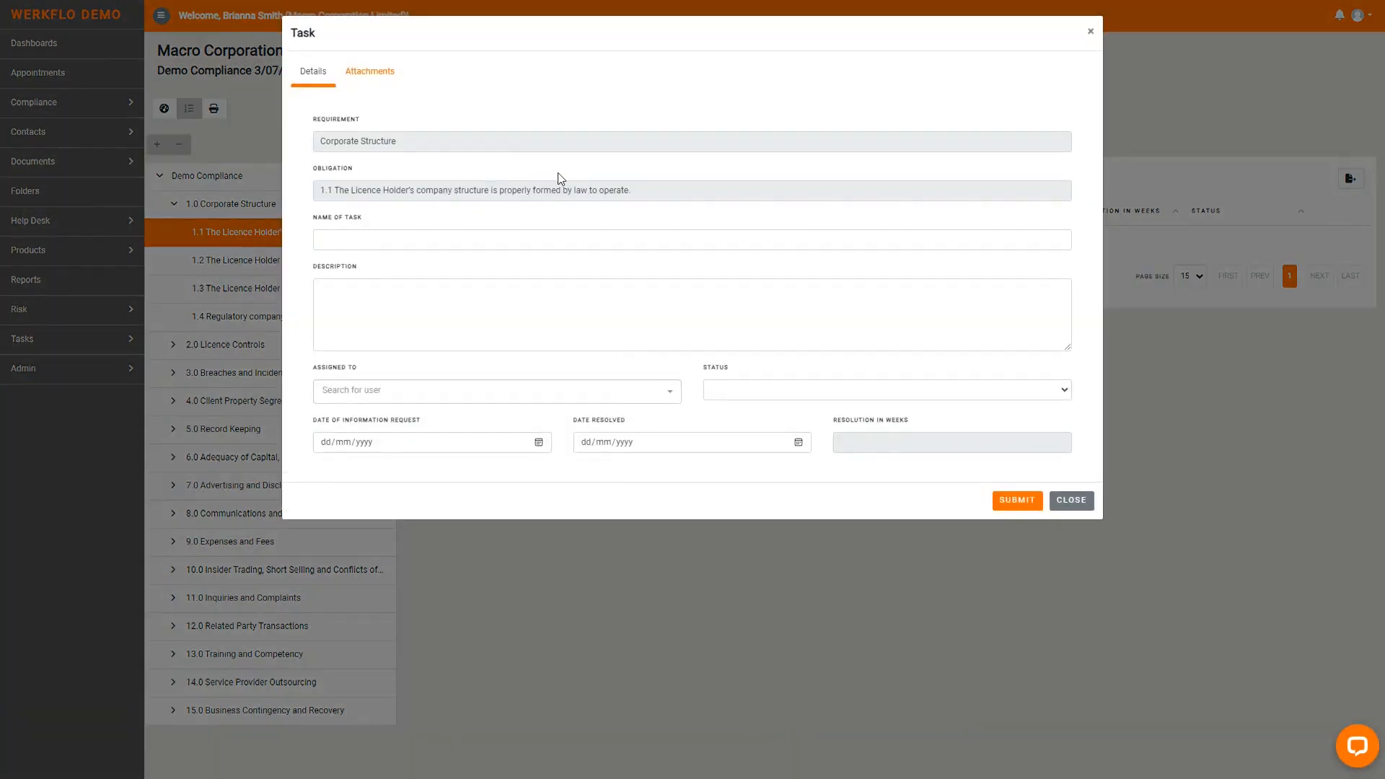
left_click(410, 240)
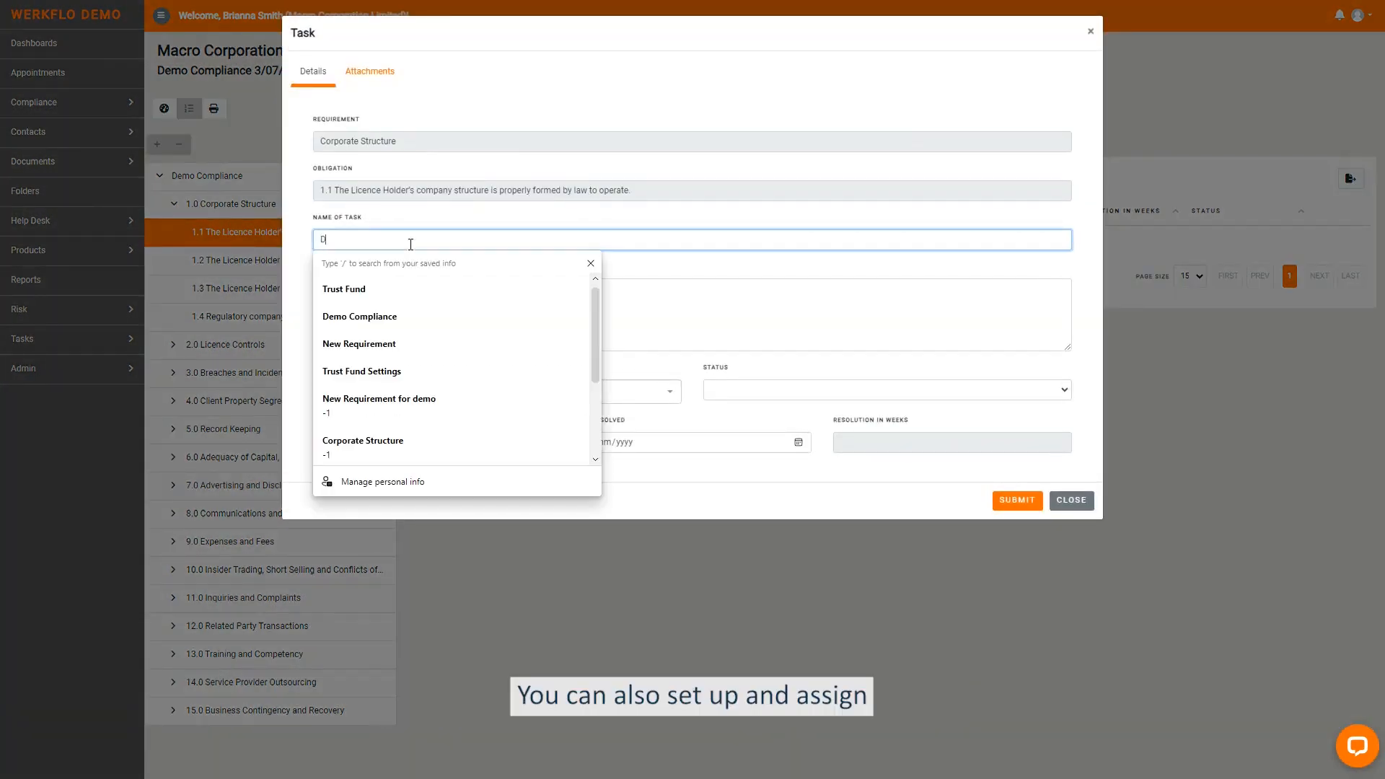
type("Demo Task")
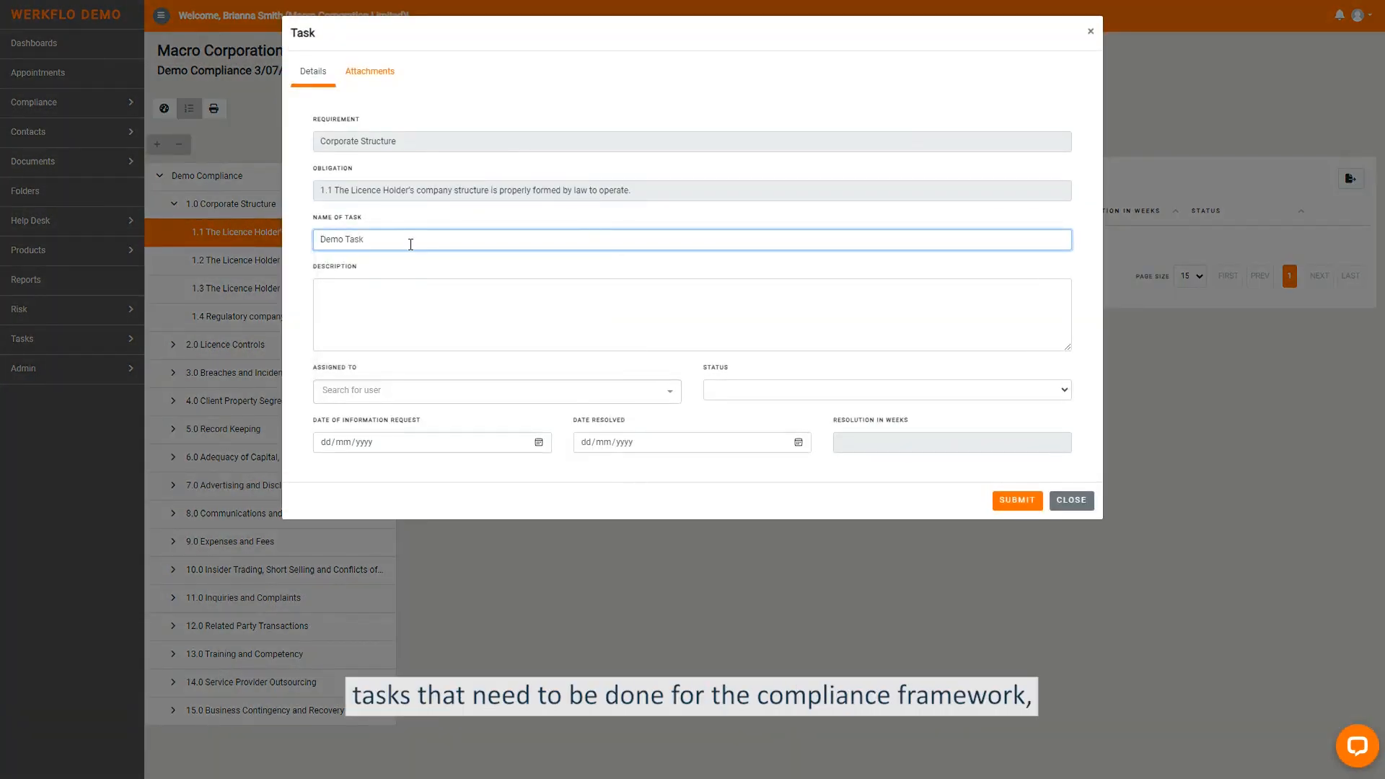
- Assign the task to a user with information request date 03/07/2023 and status Not started, and submit it
left_click(433, 397)
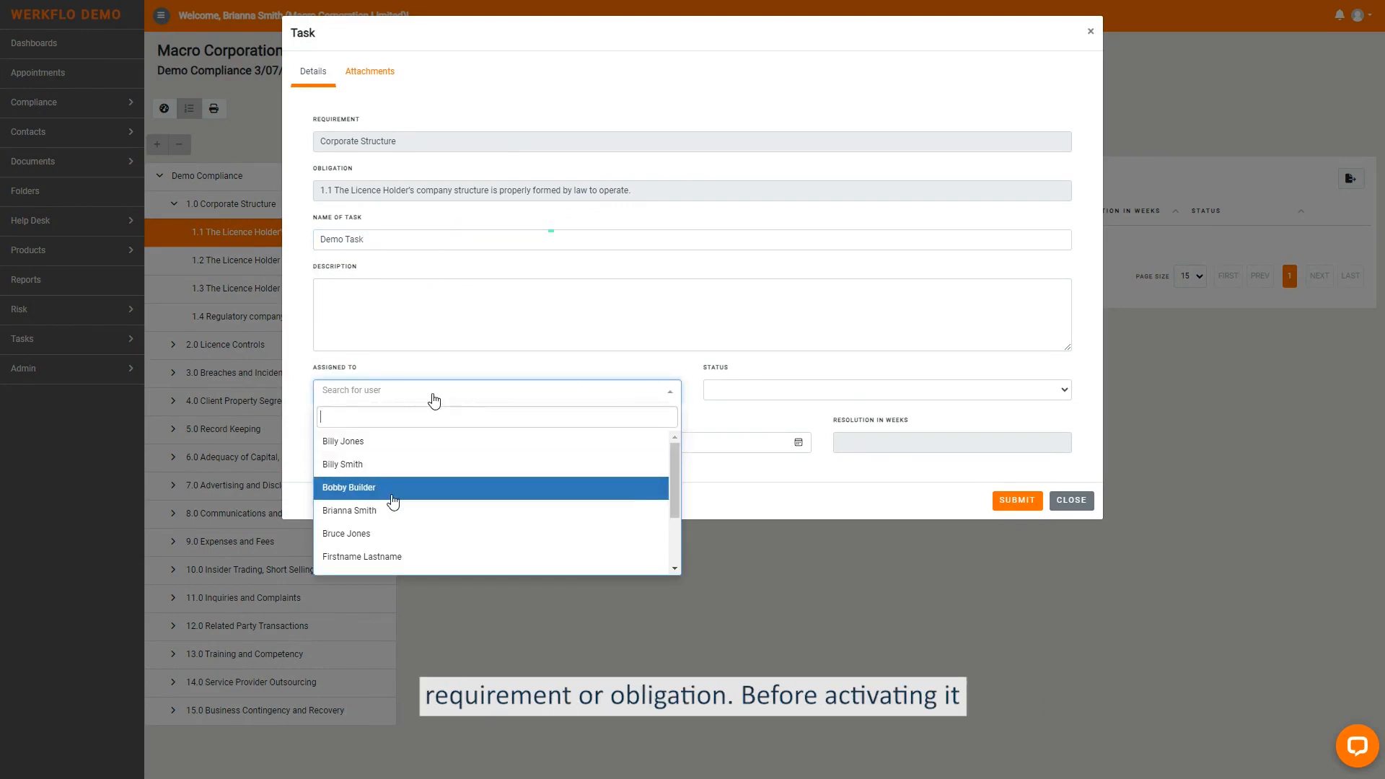
left_click(393, 510)
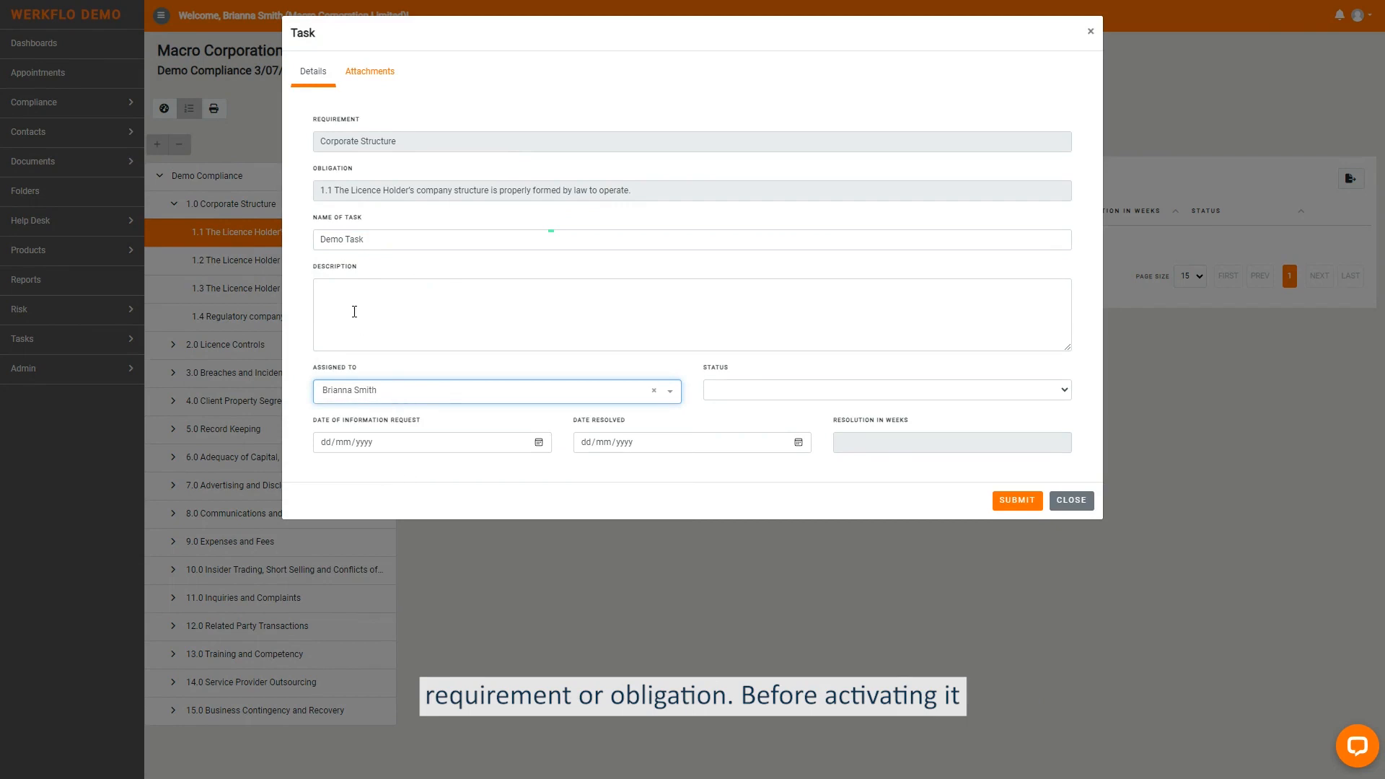
left_click(539, 442)
left_click(443, 642)
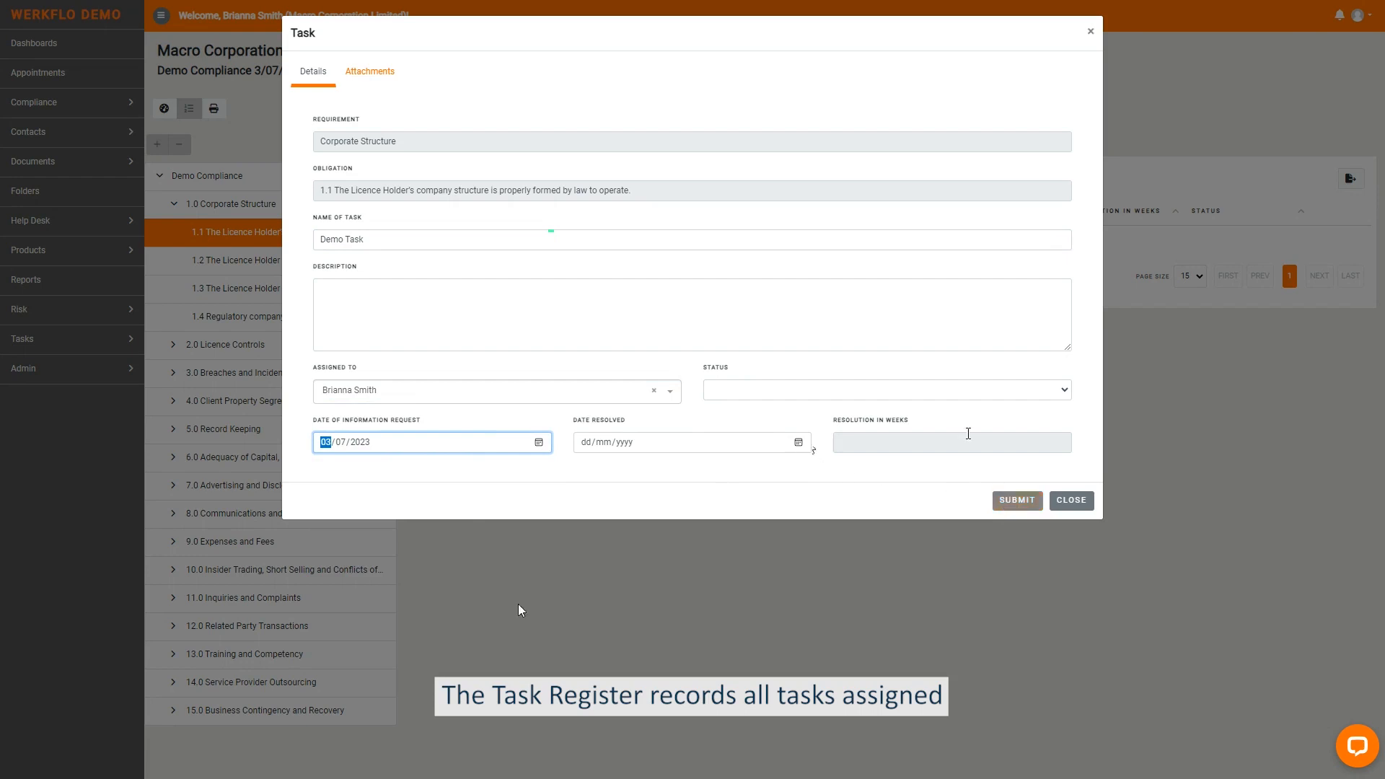
left_click(939, 392)
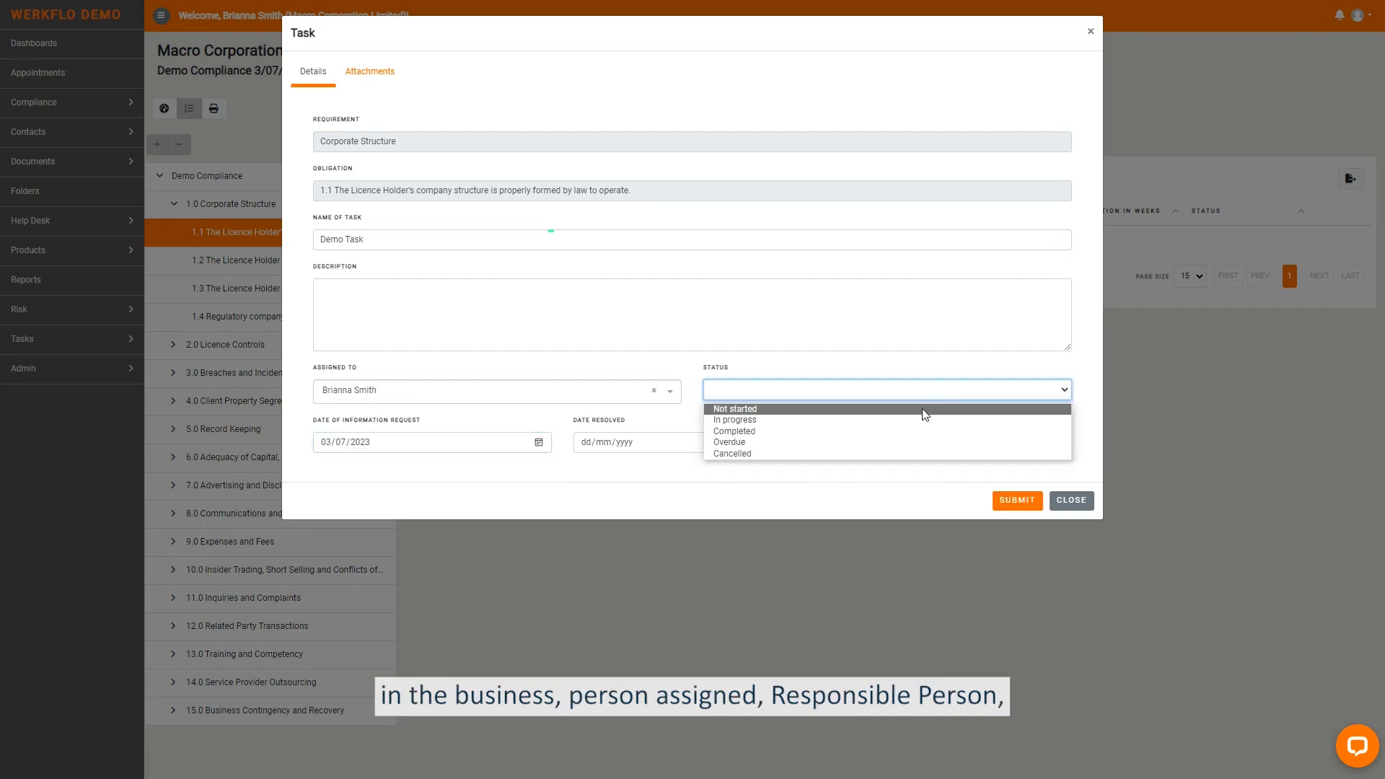
left_click(882, 416)
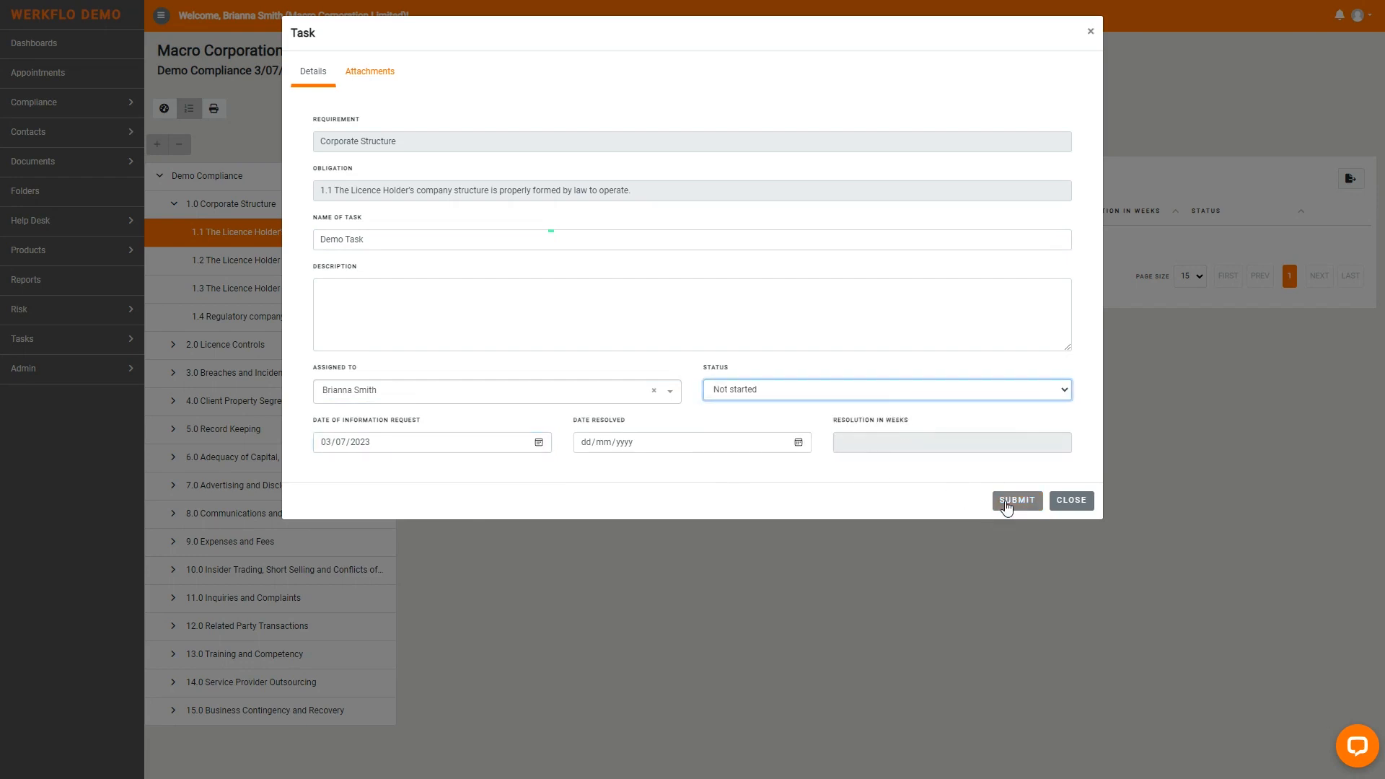
left_click(1007, 508)
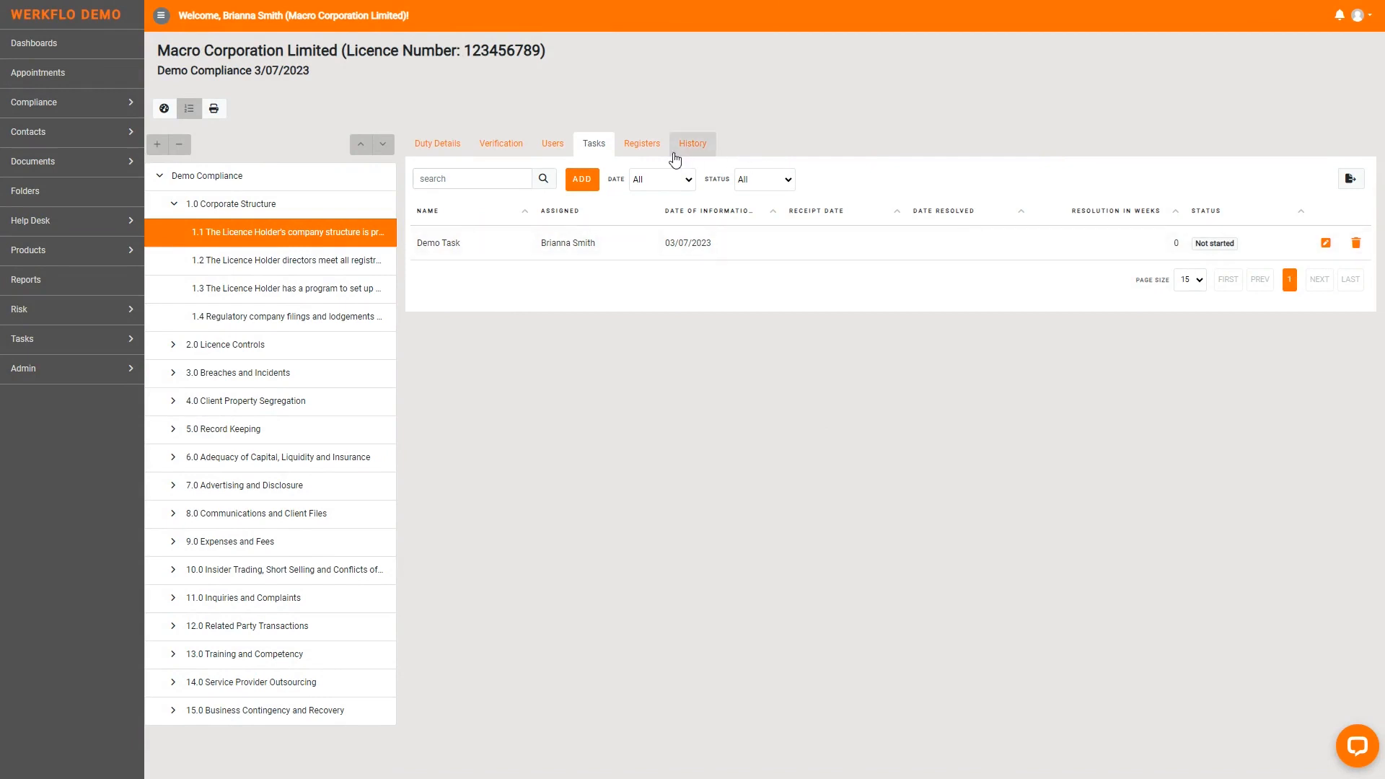
- Open the Risks register of obligation 1.1 and view the form for adding a risk
left_click(651, 145)
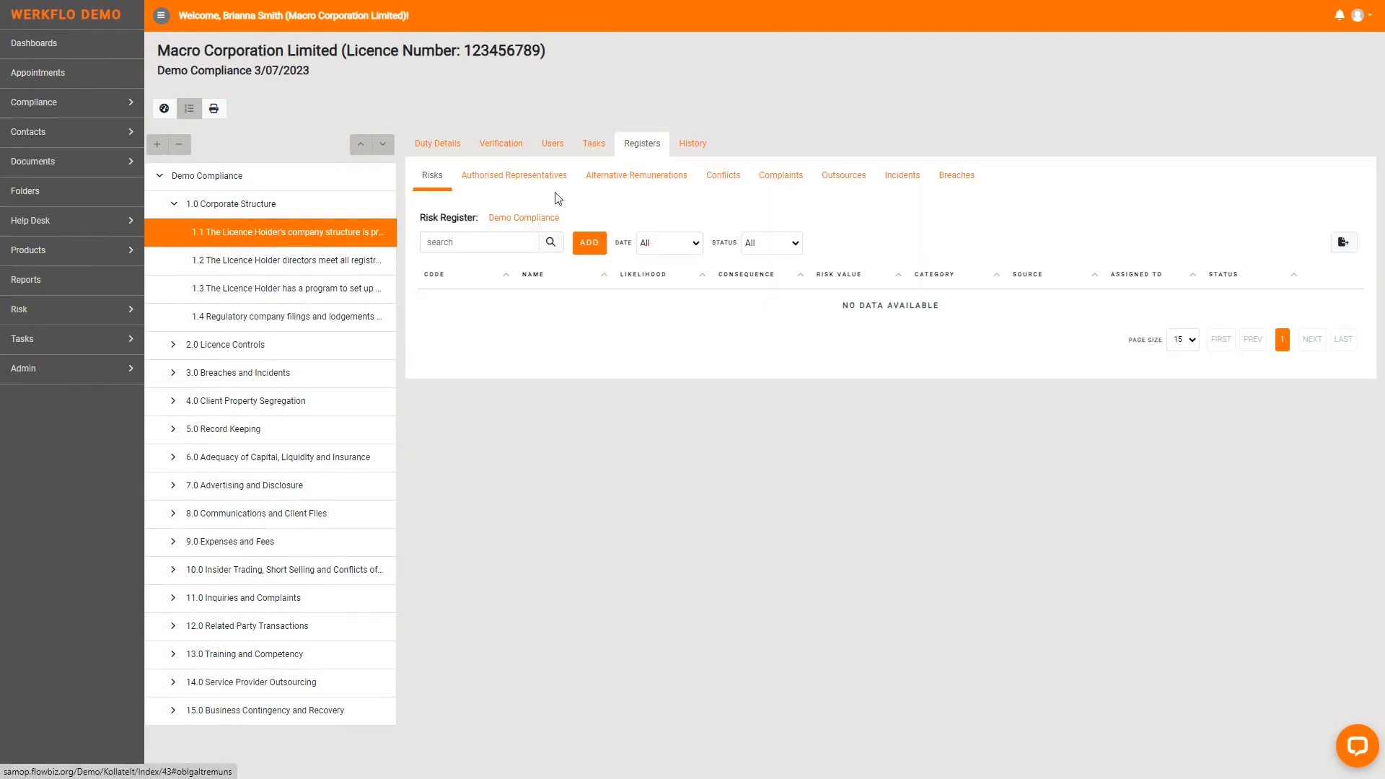
left_click(580, 245)
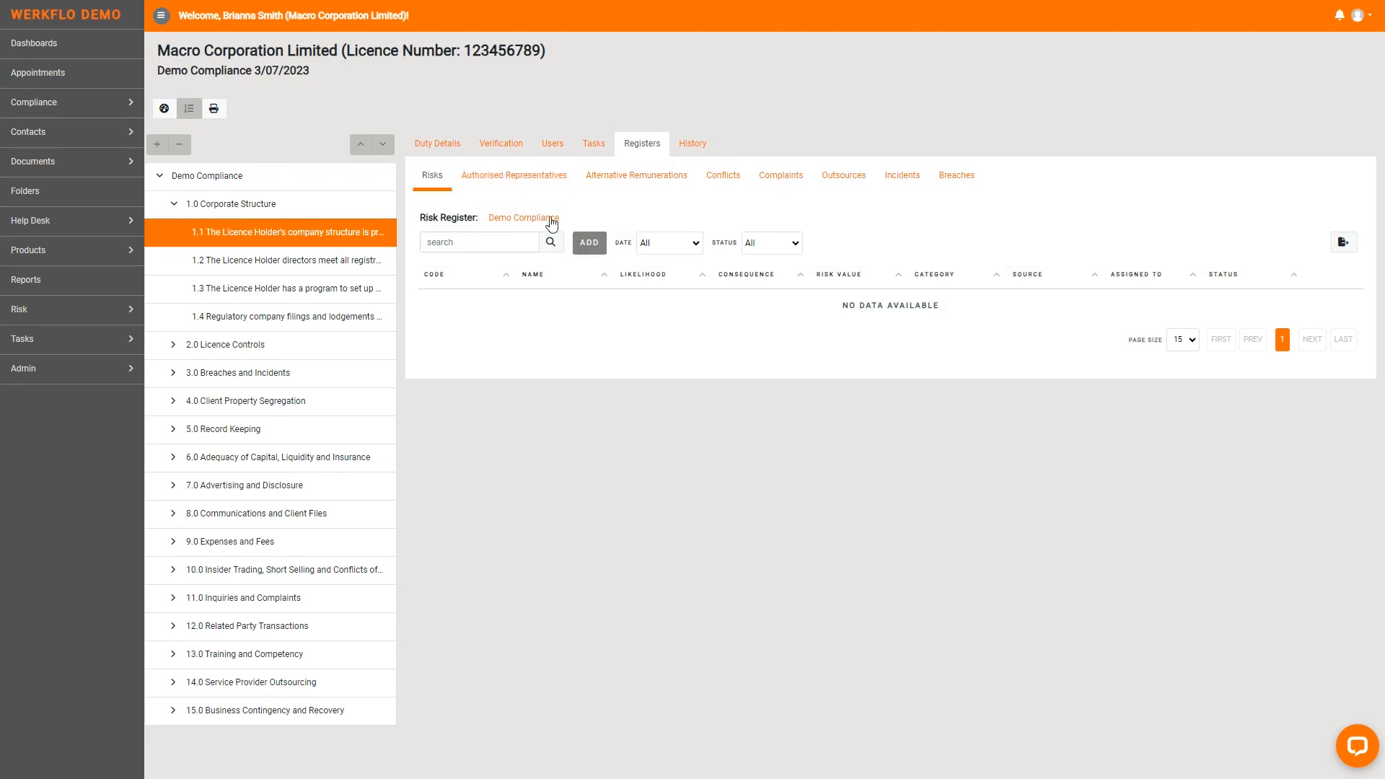
- Start an authorised representative entry for obligation 1.1 with appointment date 03/07/2023 and select the representative's contact
left_click(539, 184)
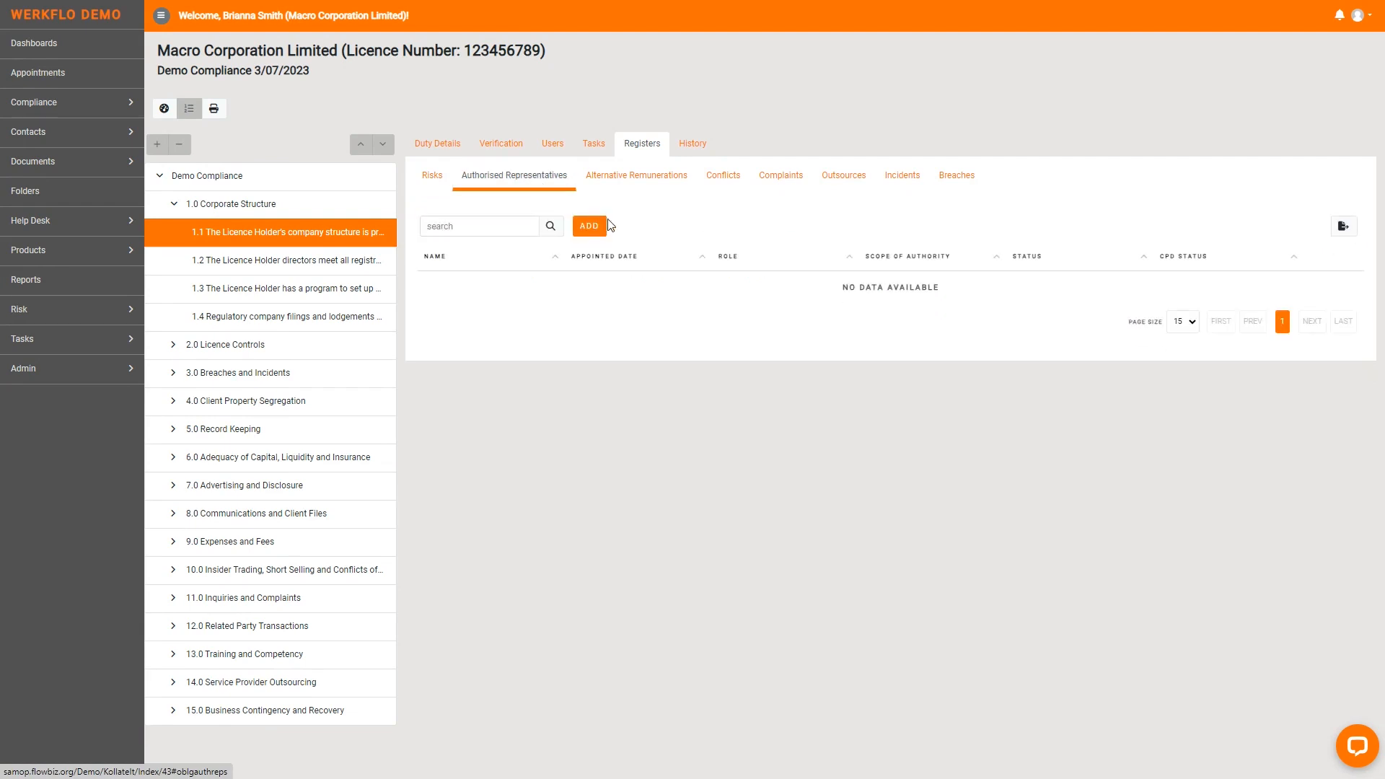
left_click(588, 228)
left_click(668, 194)
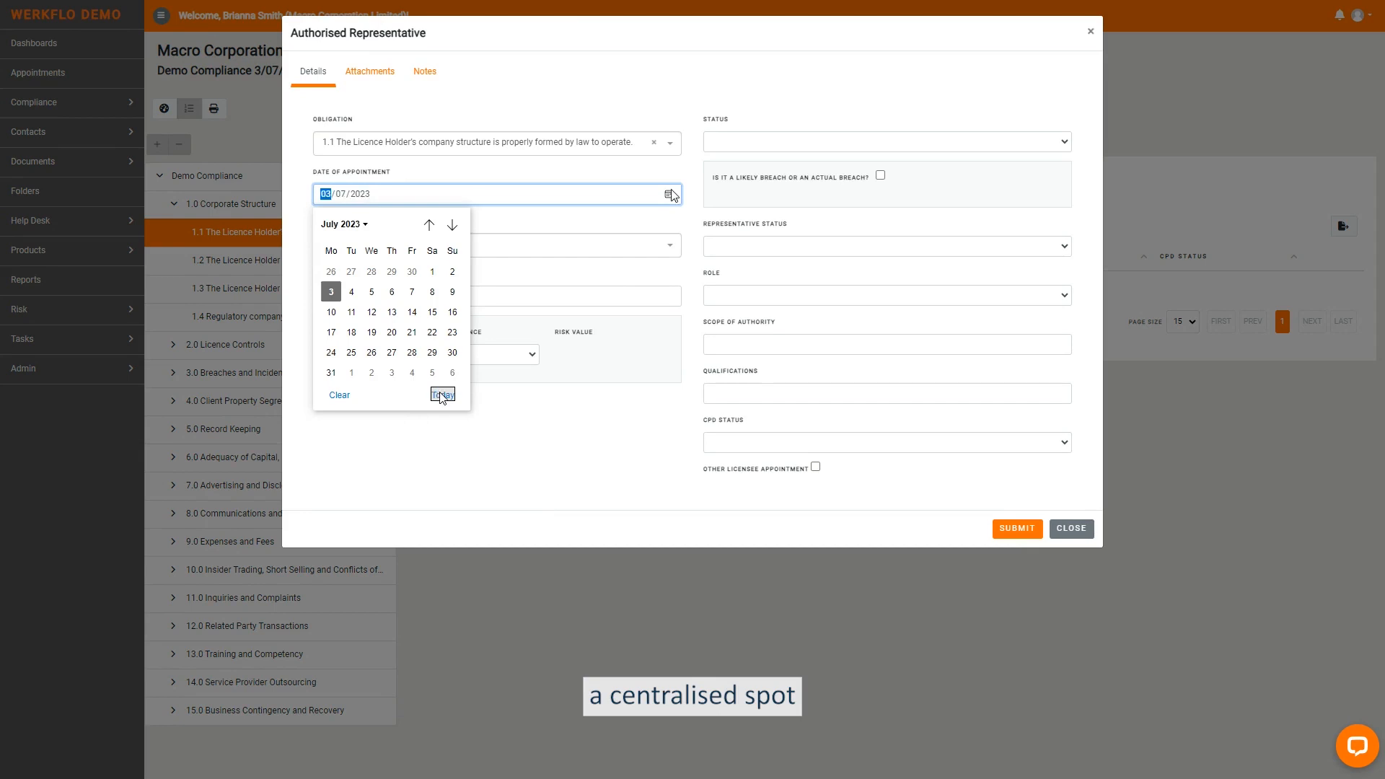
left_click(442, 394)
left_click(425, 245)
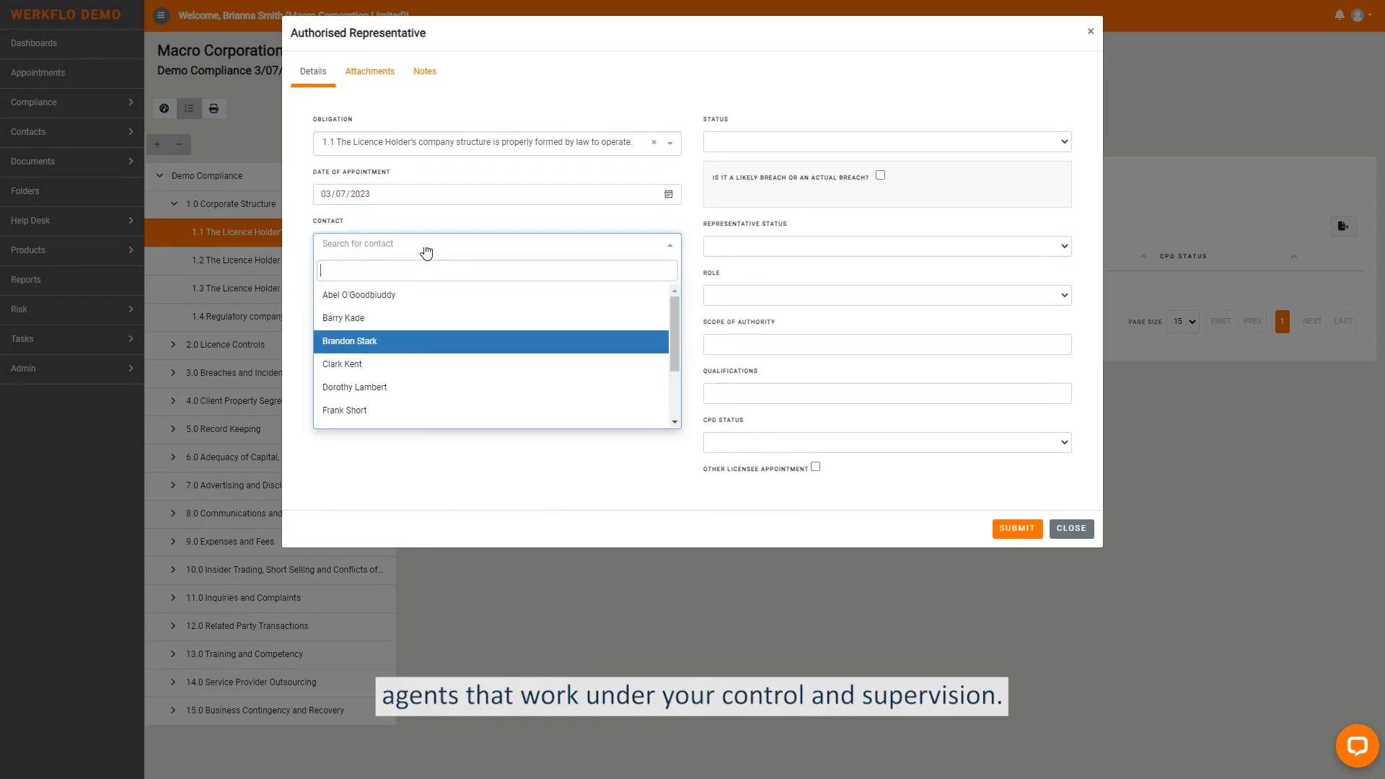
left_click(422, 386)
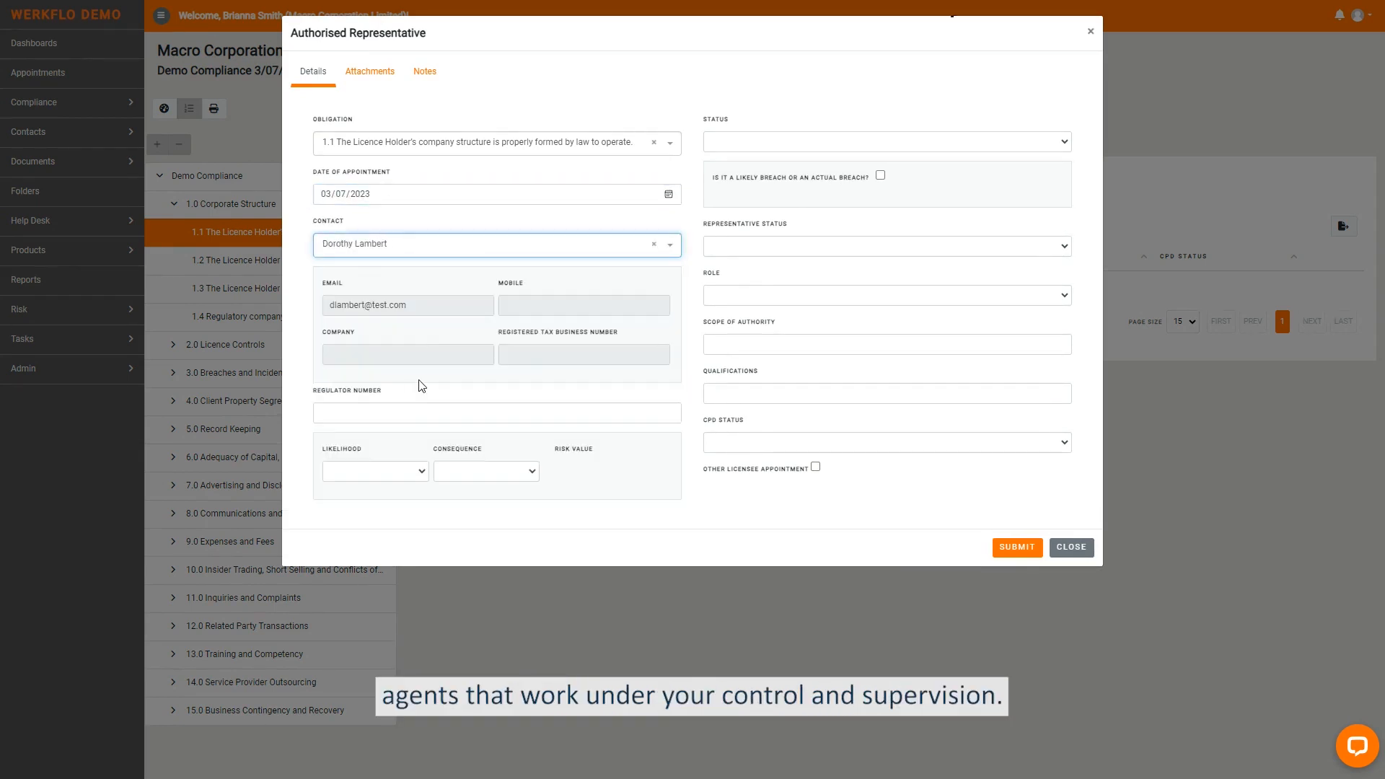
- Set the authorised representative entry's status to Open and the representative status to Current
left_click(400, 411)
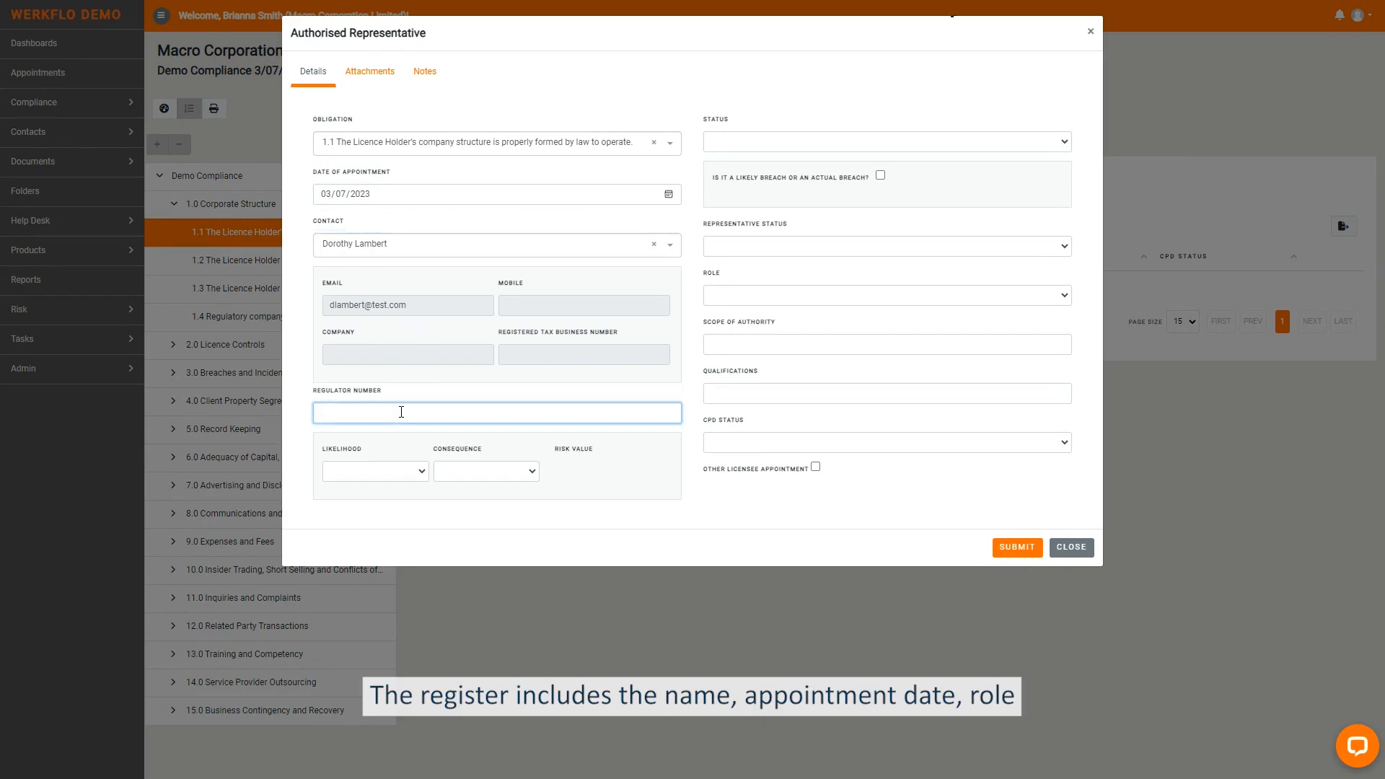
left_click(742, 142)
left_click(743, 172)
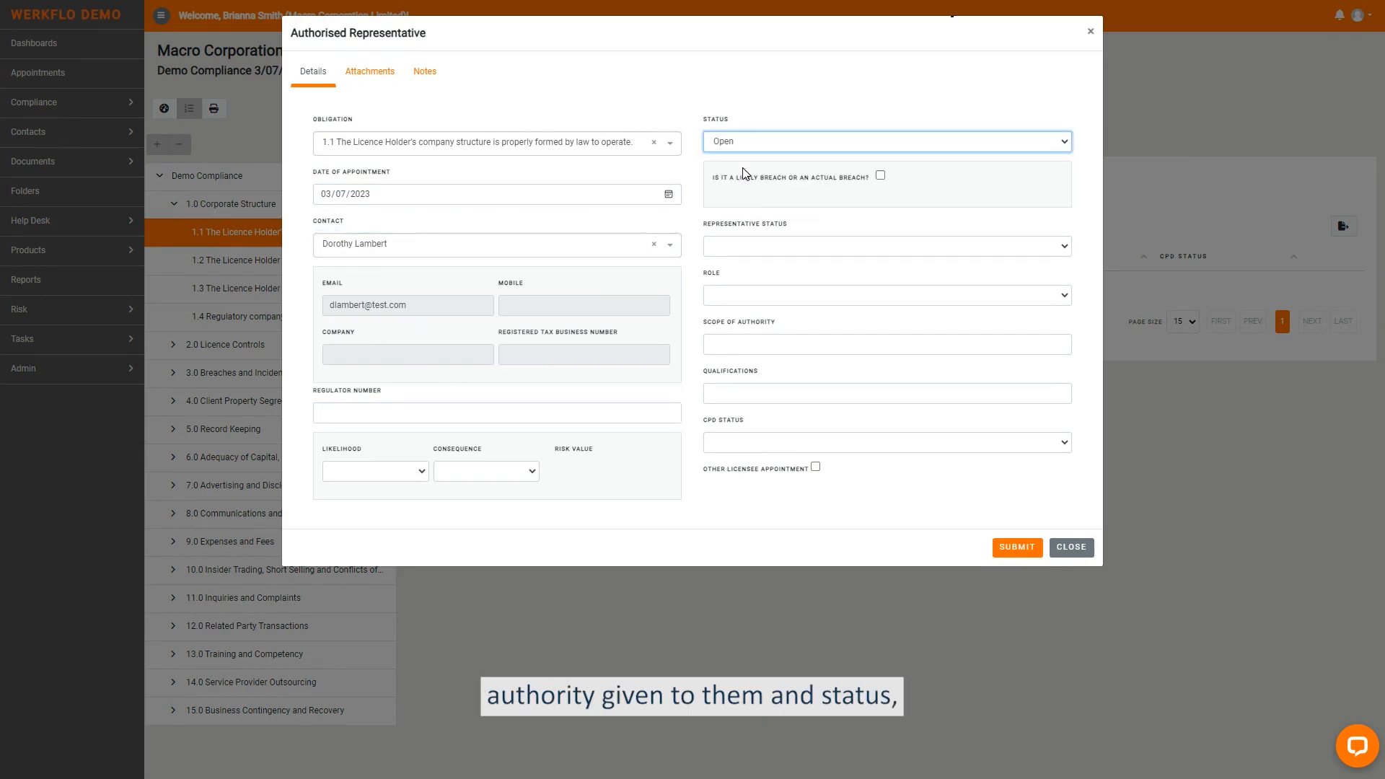
left_click(755, 252)
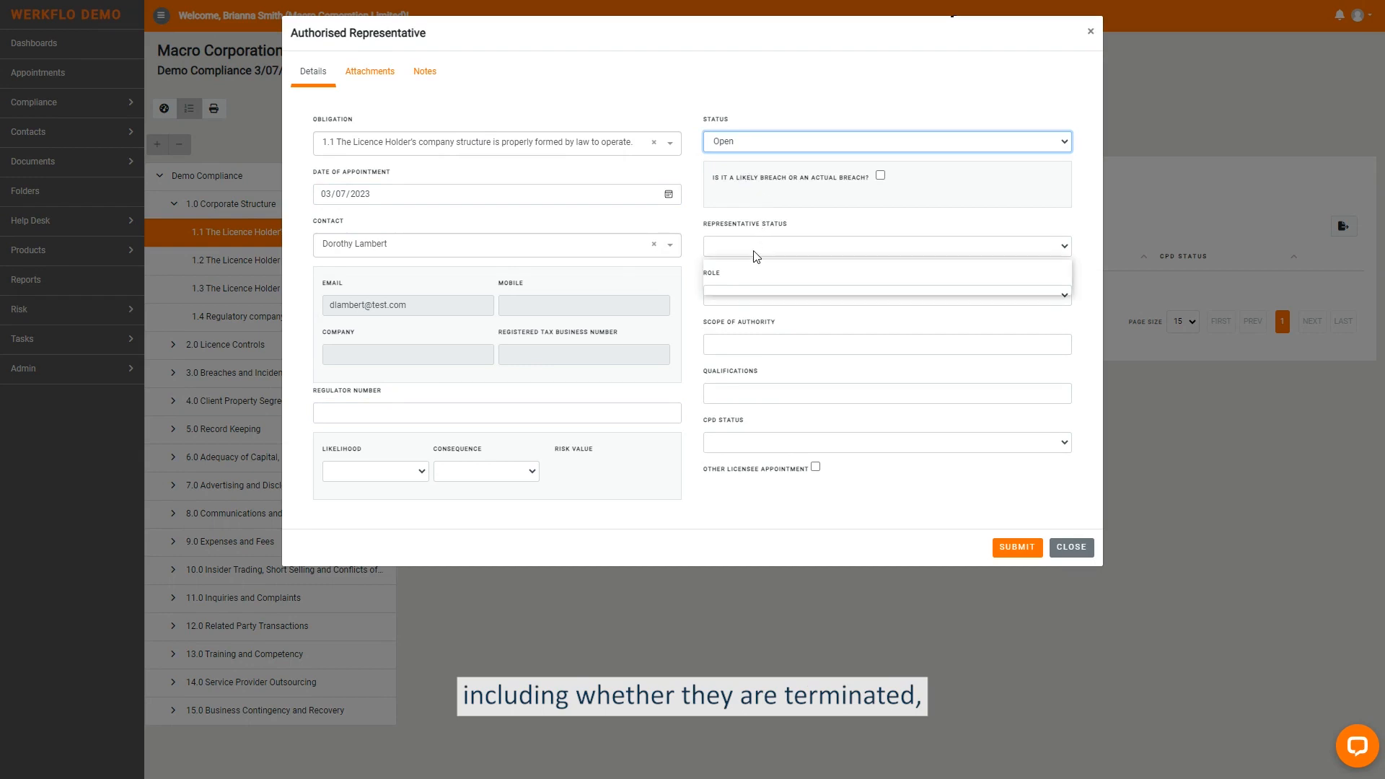
left_click(758, 281)
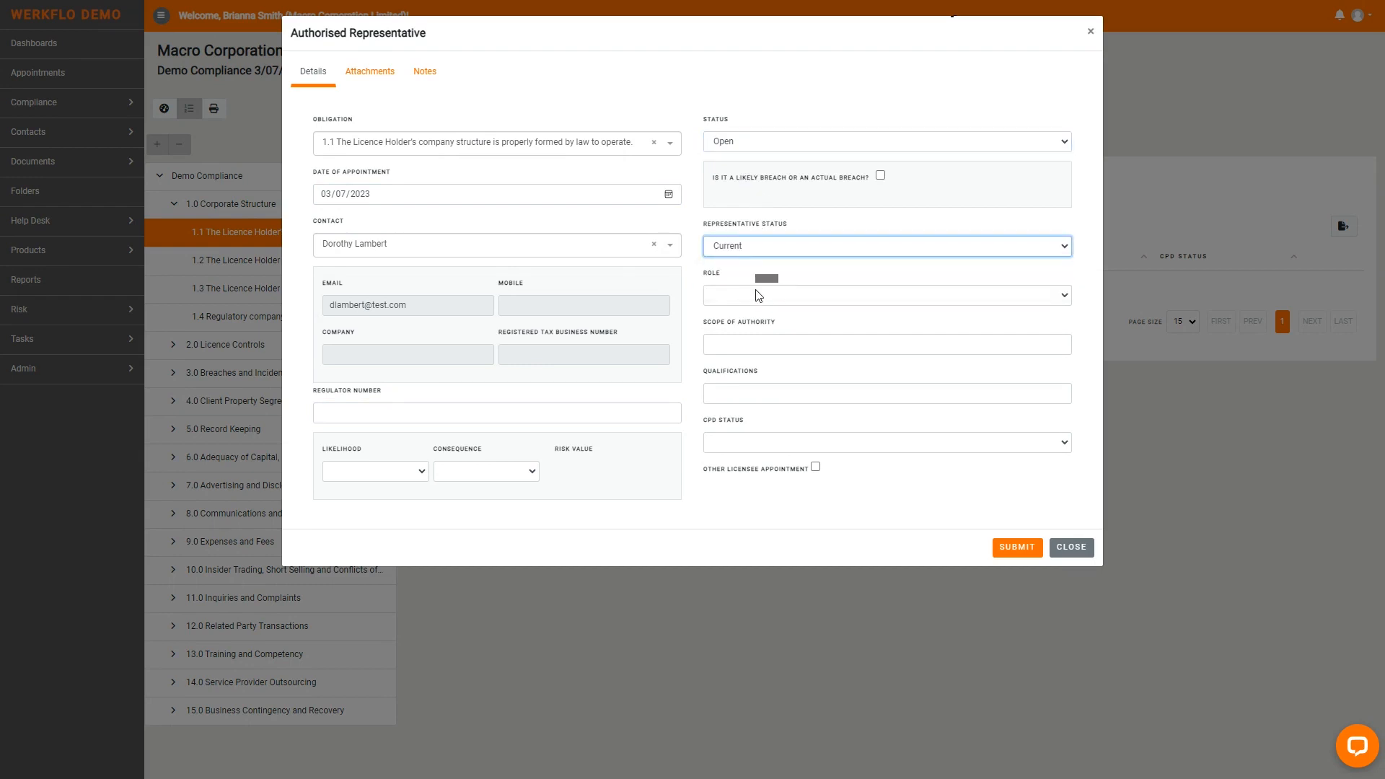
- Set the representative's role to Contractor and CPD status to Not defined, and submit the entry
left_click(757, 295)
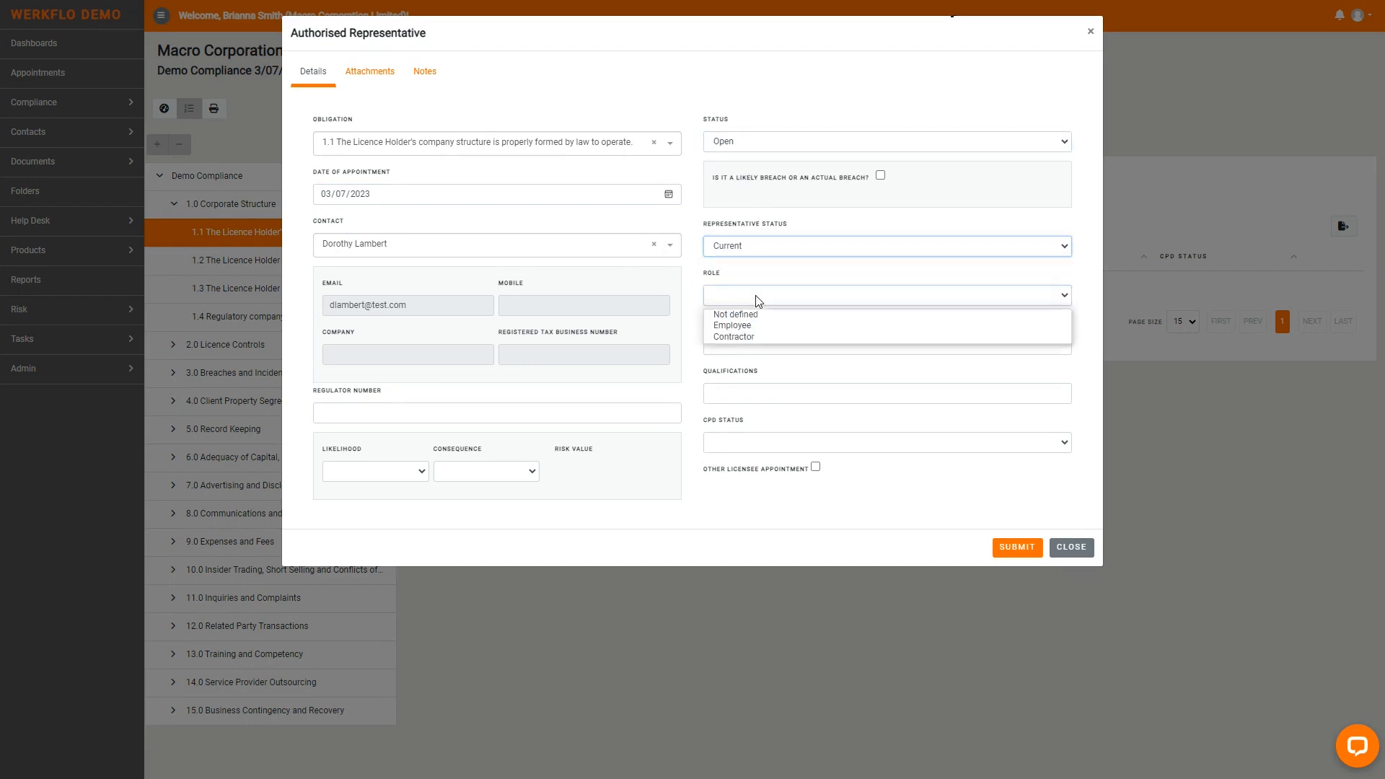
left_click(755, 338)
left_click(750, 395)
left_click(757, 446)
left_click(1015, 551)
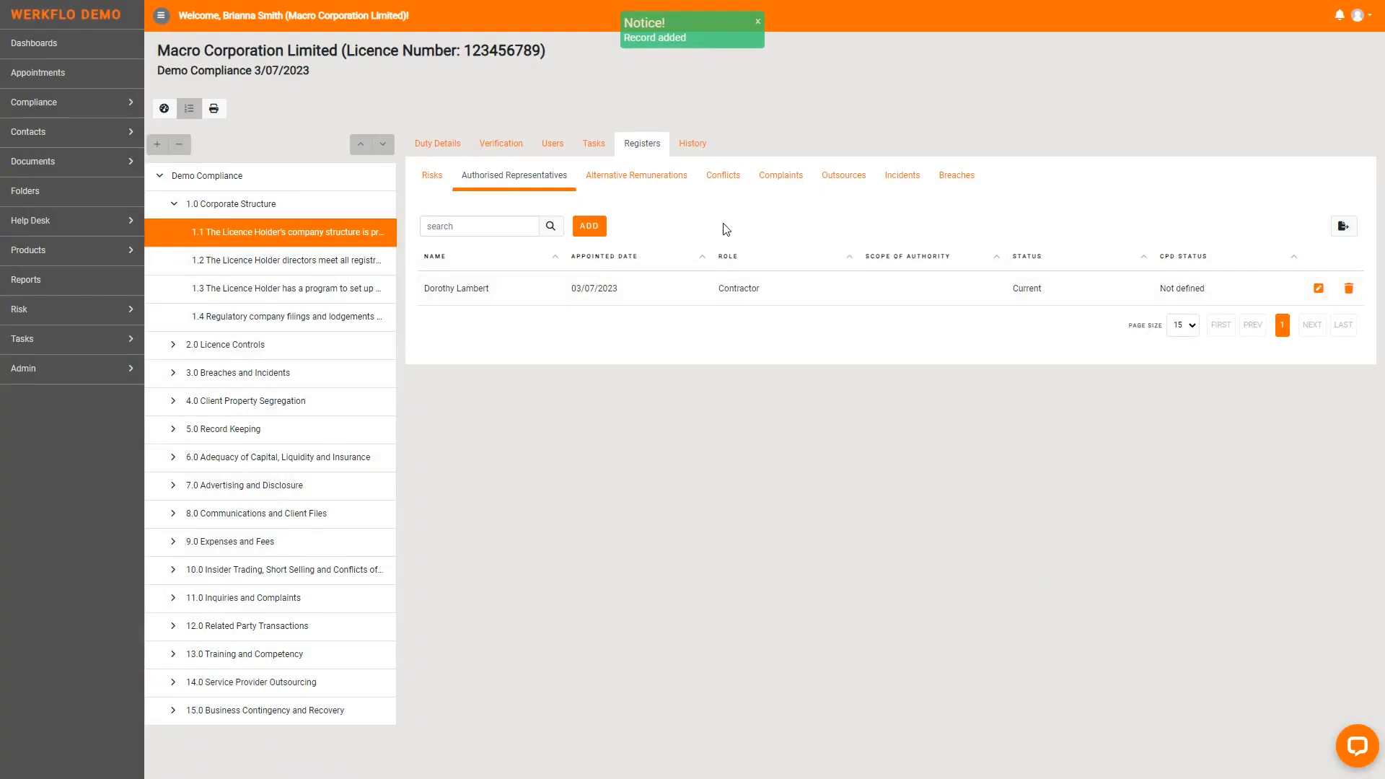
- Start an entry named Alt Remun in the Alternative Remunerations register of obligation 1.1
left_click(649, 183)
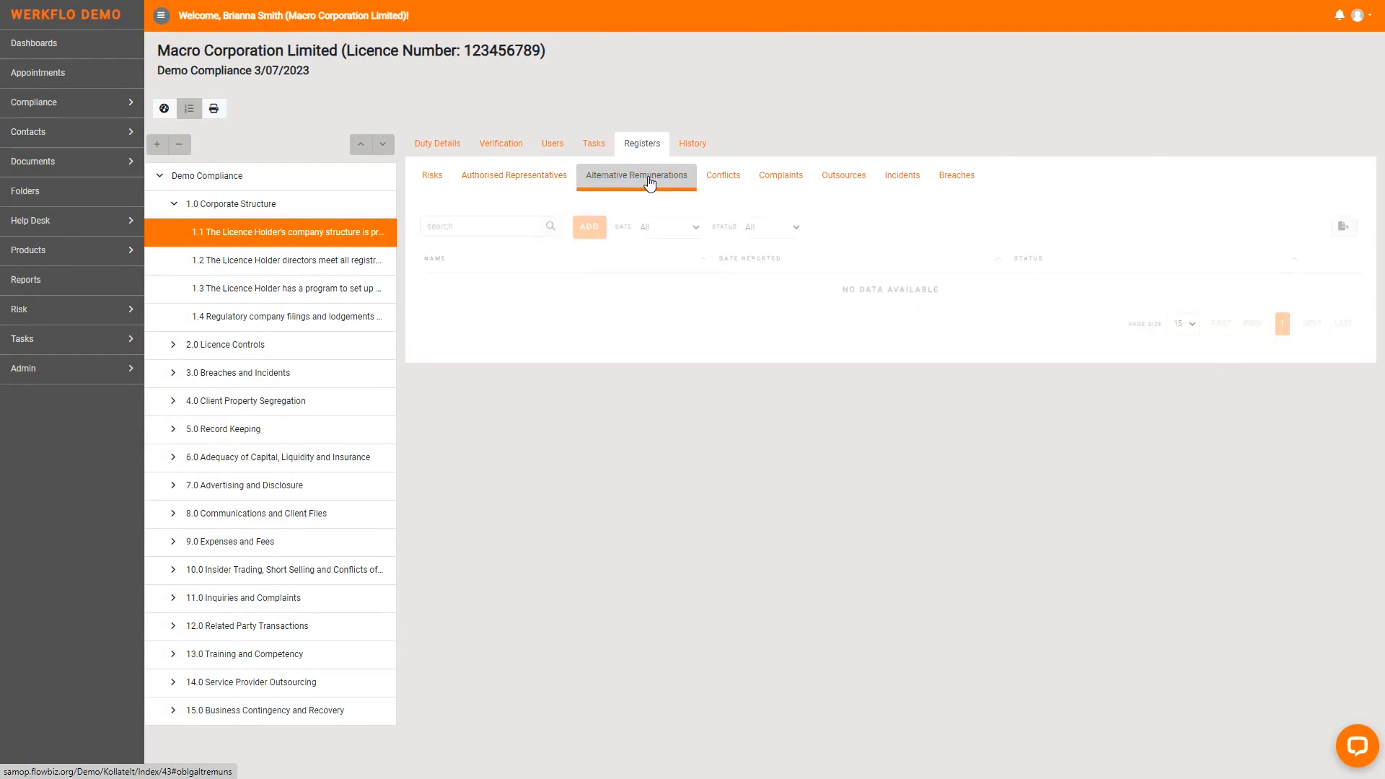
left_click(589, 226)
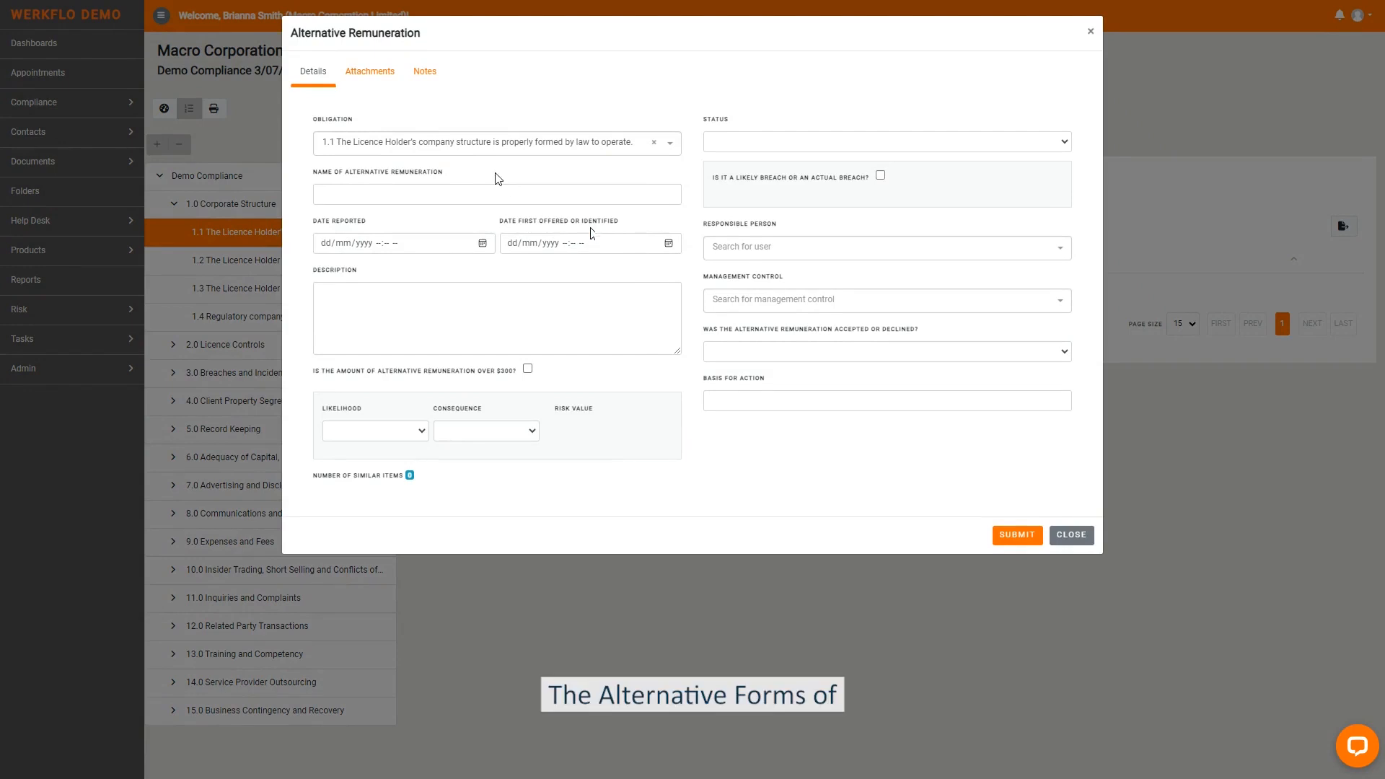
left_click(438, 194)
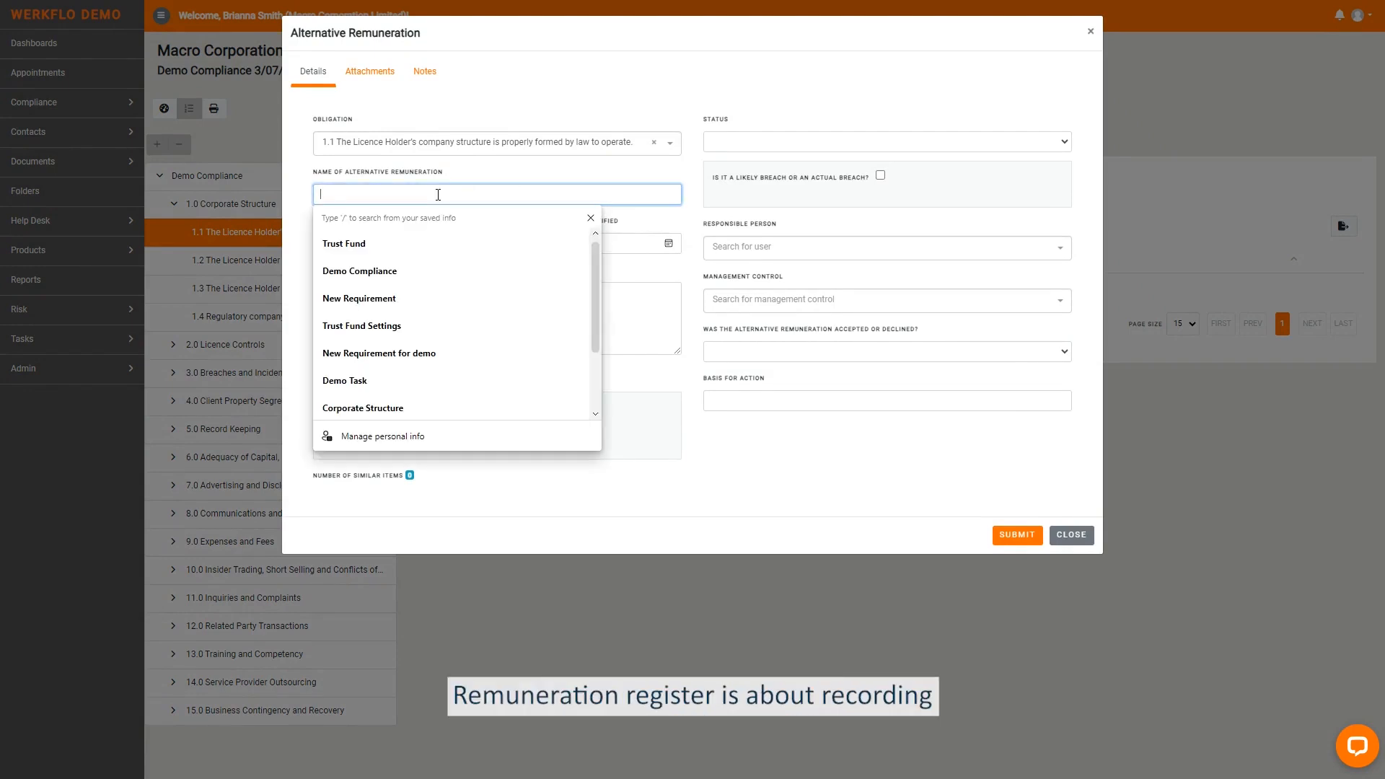
type("A")
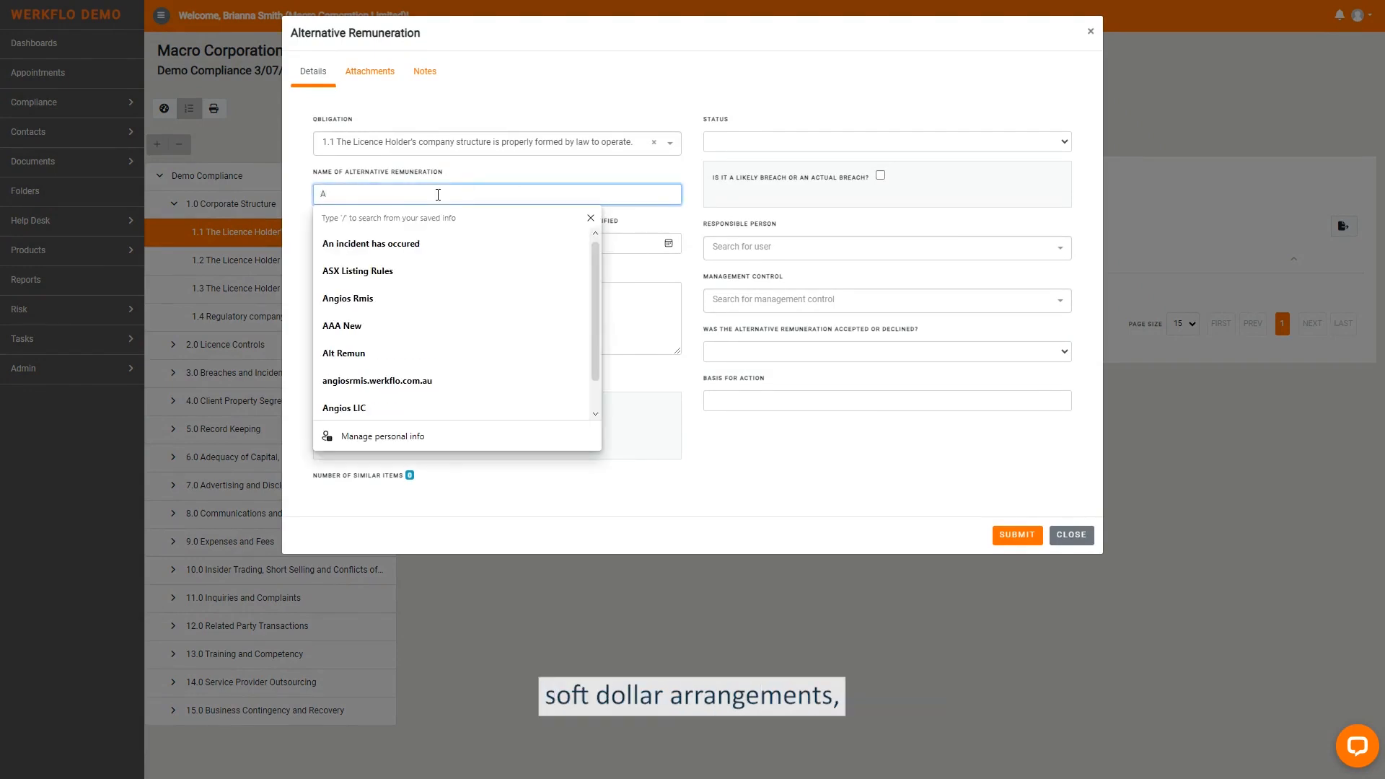
type("l")
key("Down")
key("Return")
- Set both the date reported and the date first offered or identified to 03/07/2023 02:48 PM
left_click(482, 244)
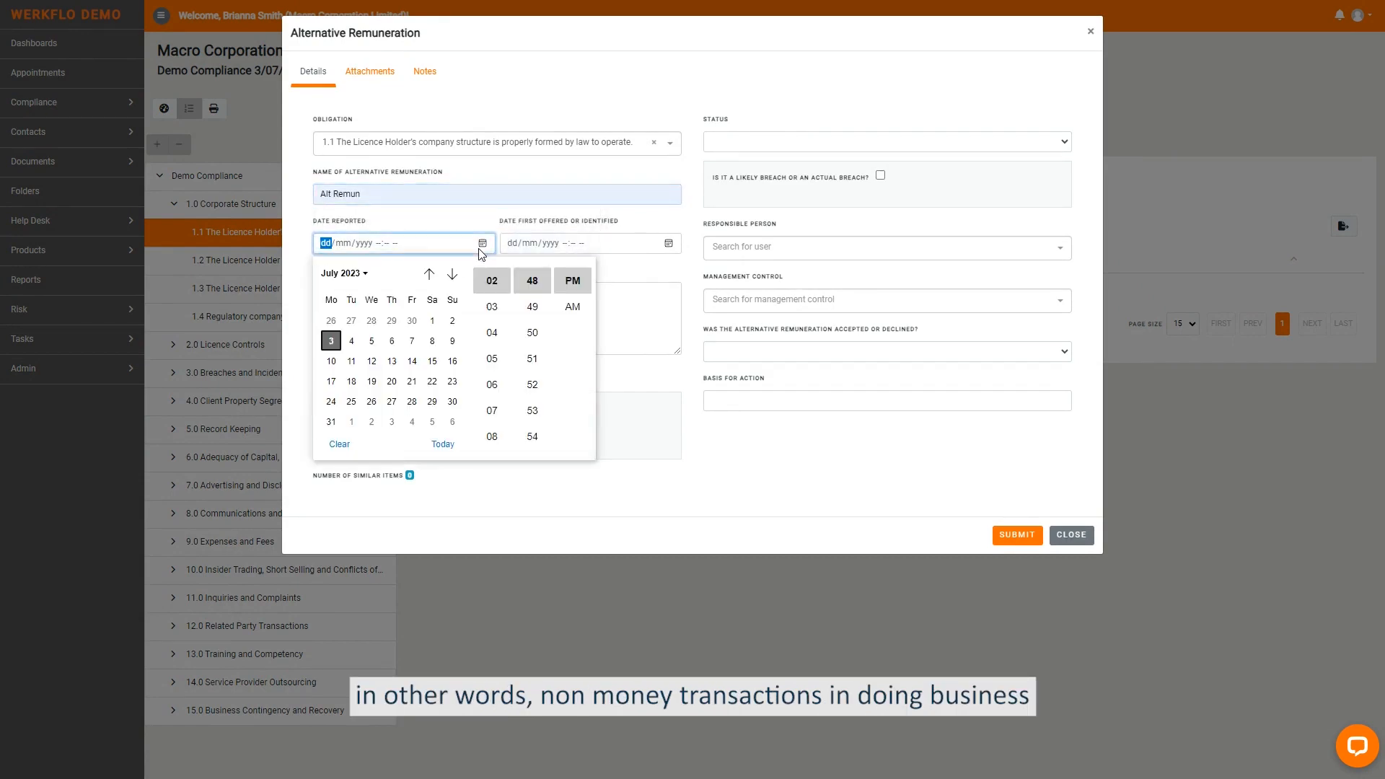
left_click(441, 445)
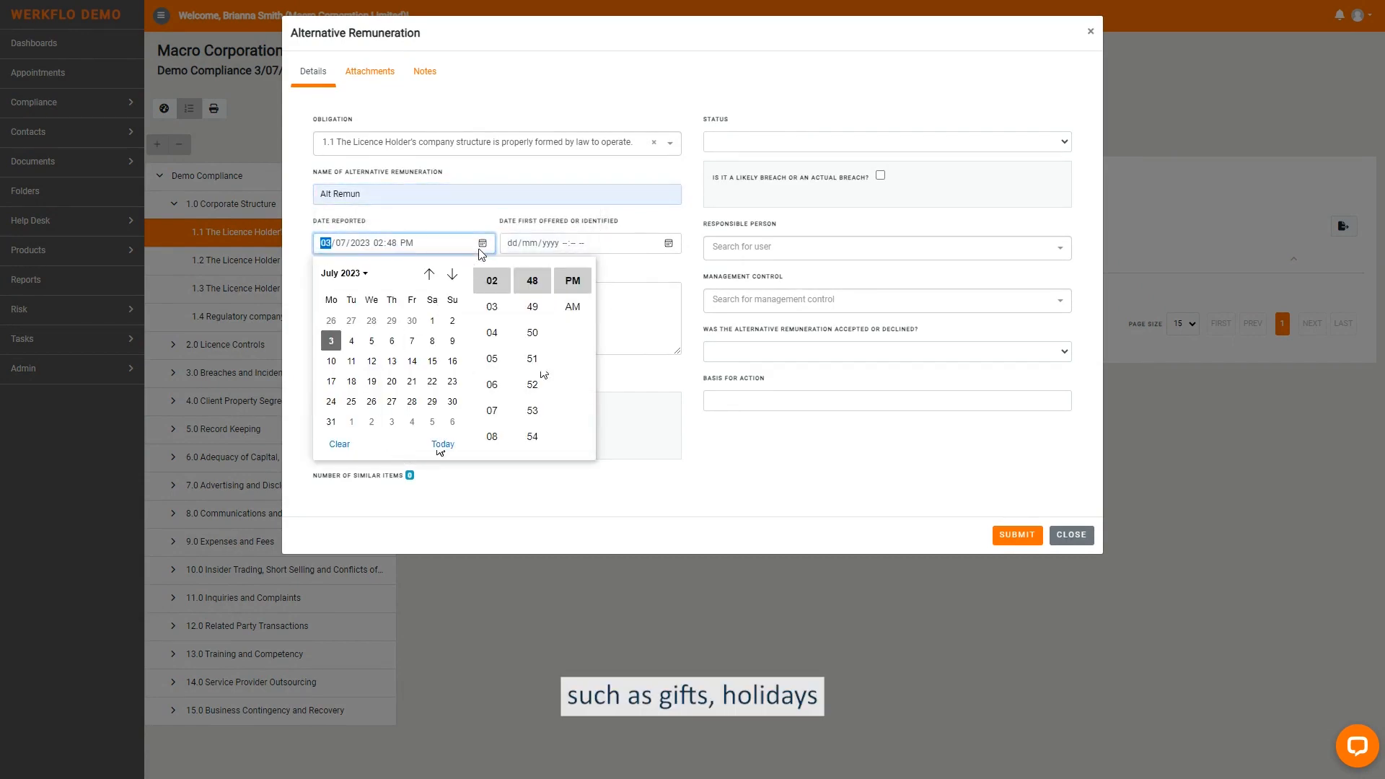
left_click(645, 276)
left_click(669, 244)
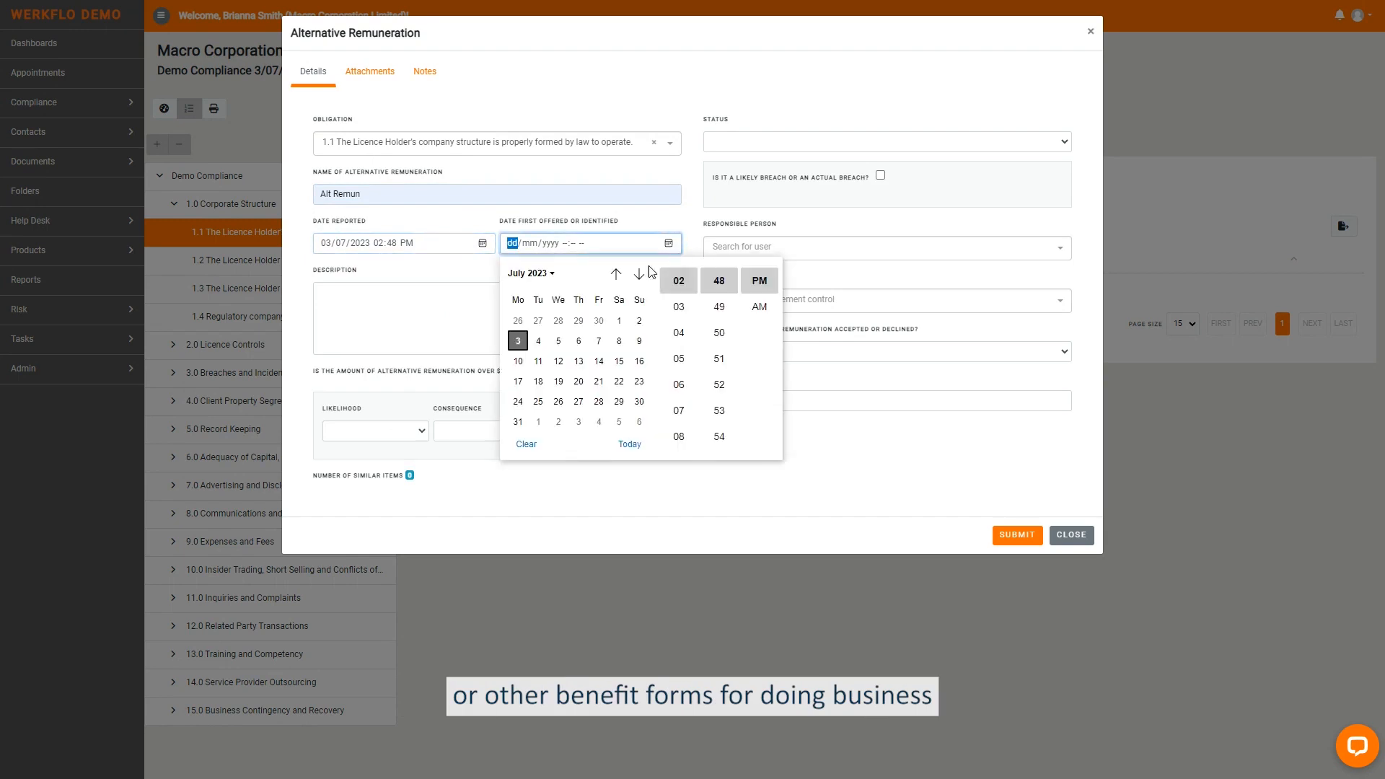
left_click(630, 444)
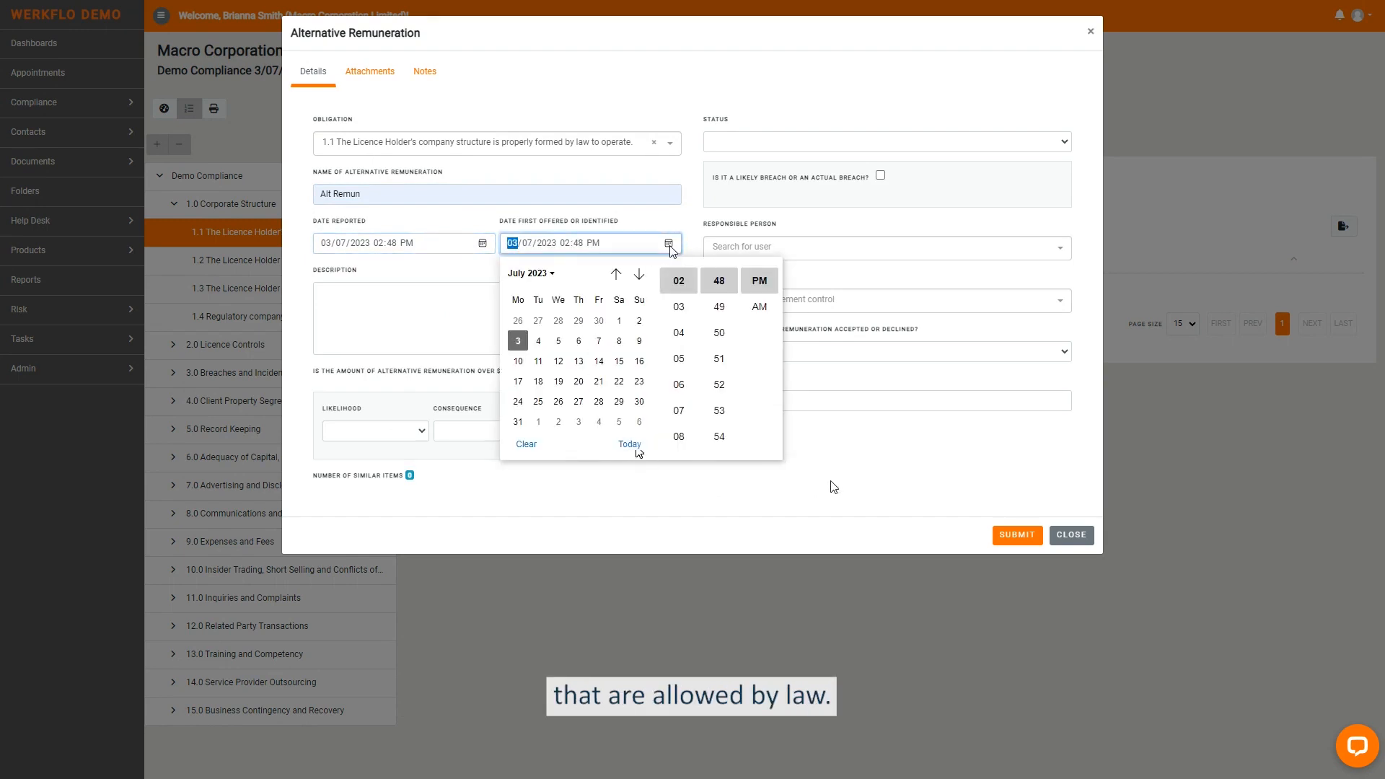
left_click(806, 455)
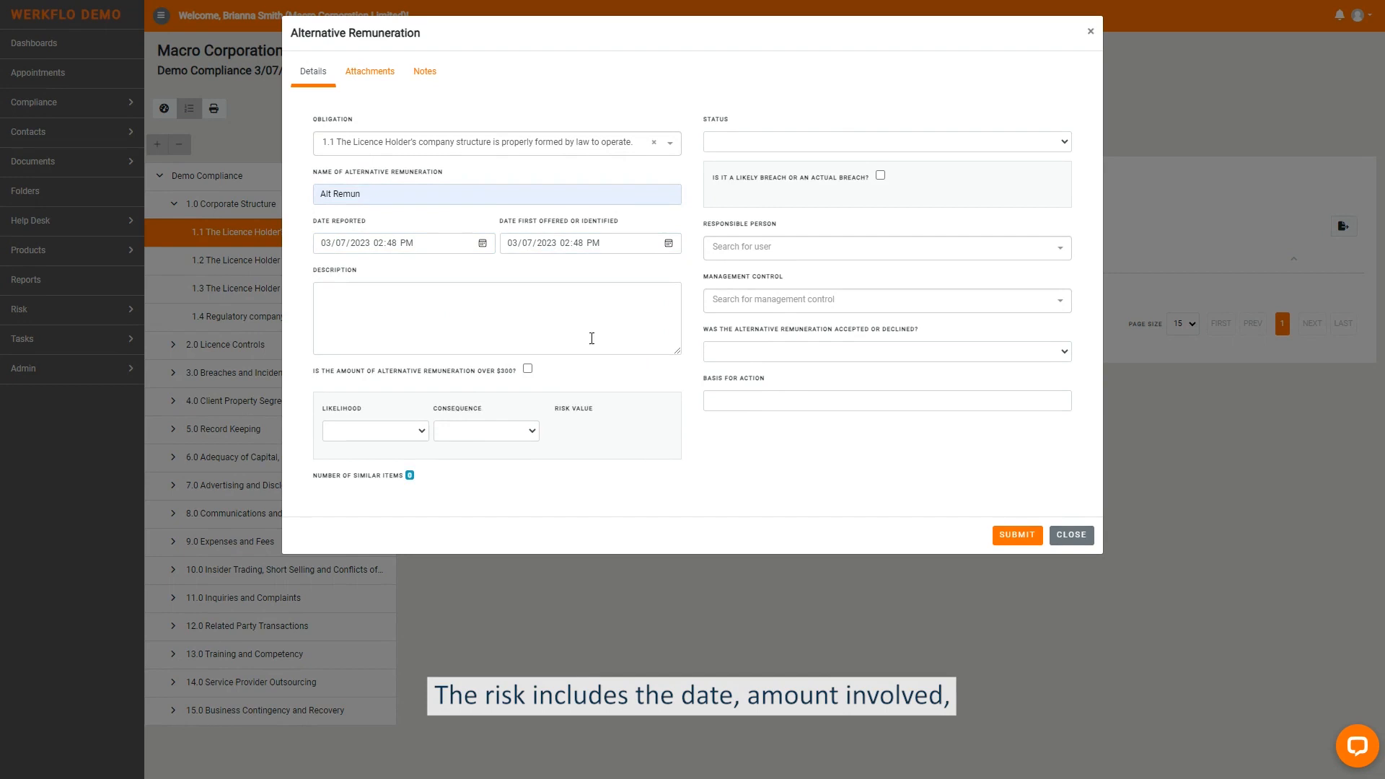
- Set the alternative remuneration's status to Open, assign a responsible person and choose Internal Review as its management control
left_click(744, 141)
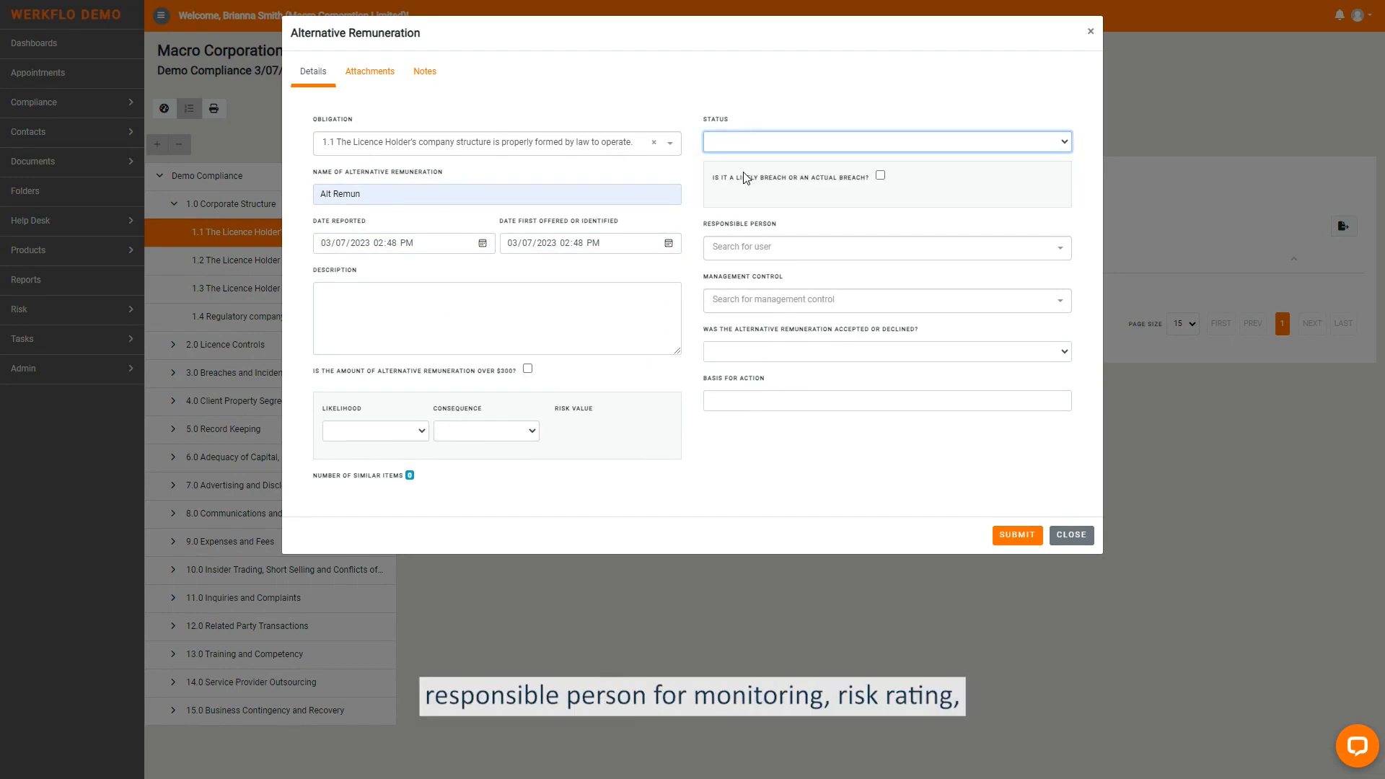
left_click(773, 249)
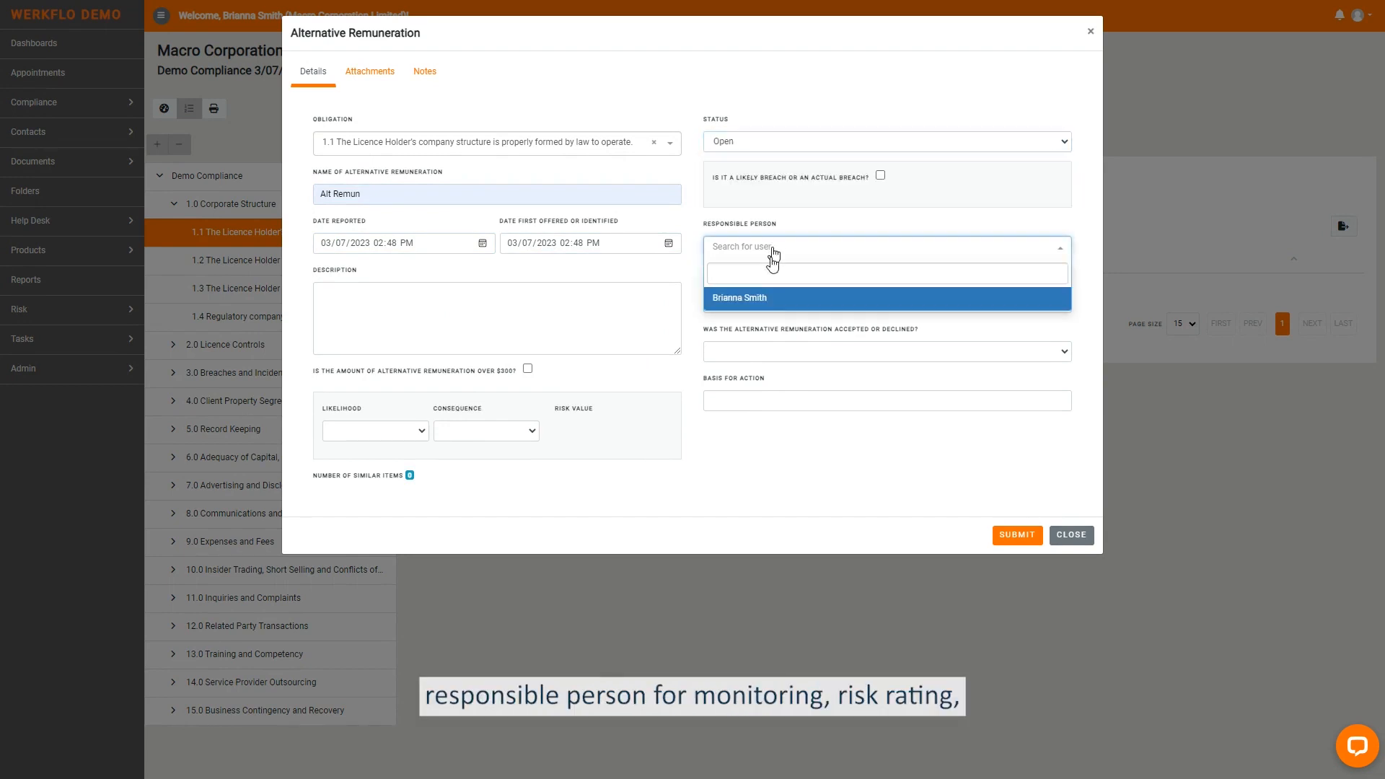
left_click(763, 300)
left_click(757, 302)
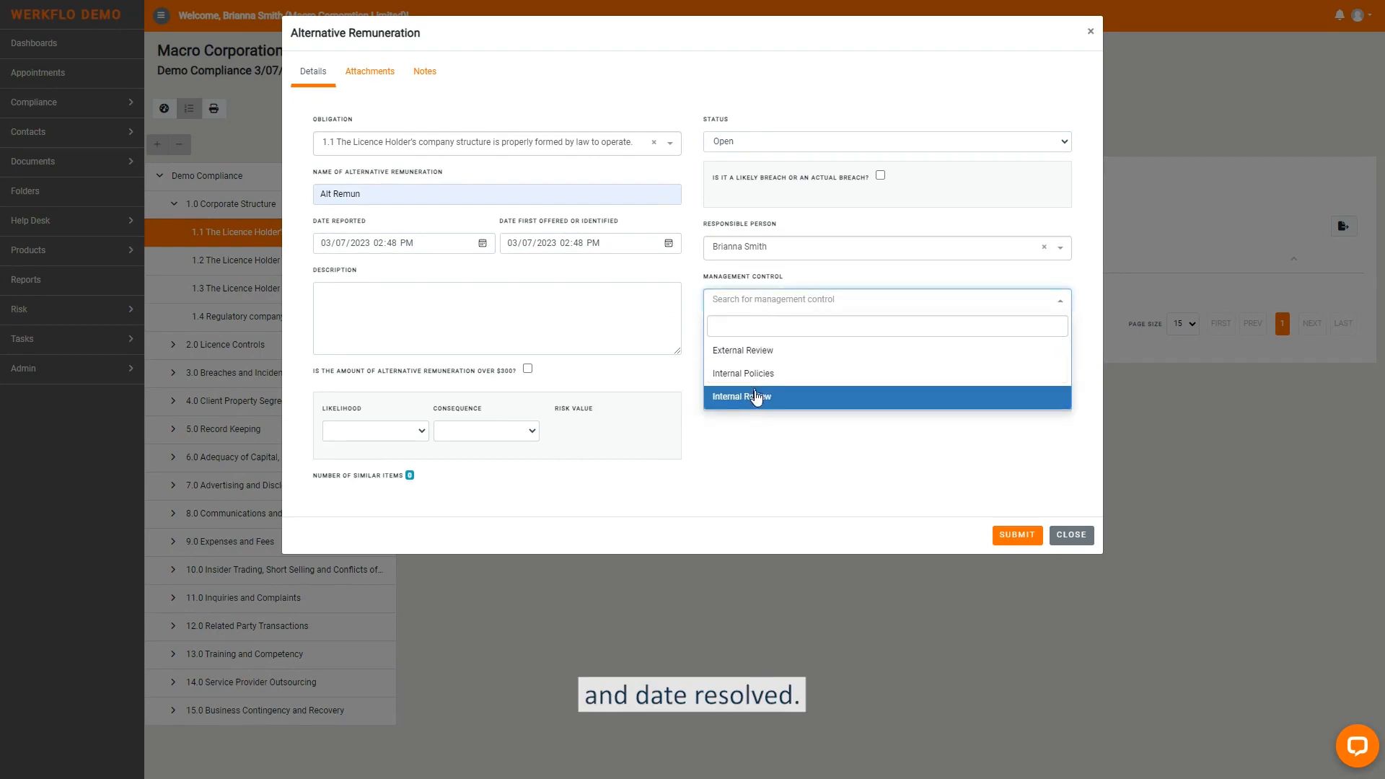
left_click(756, 397)
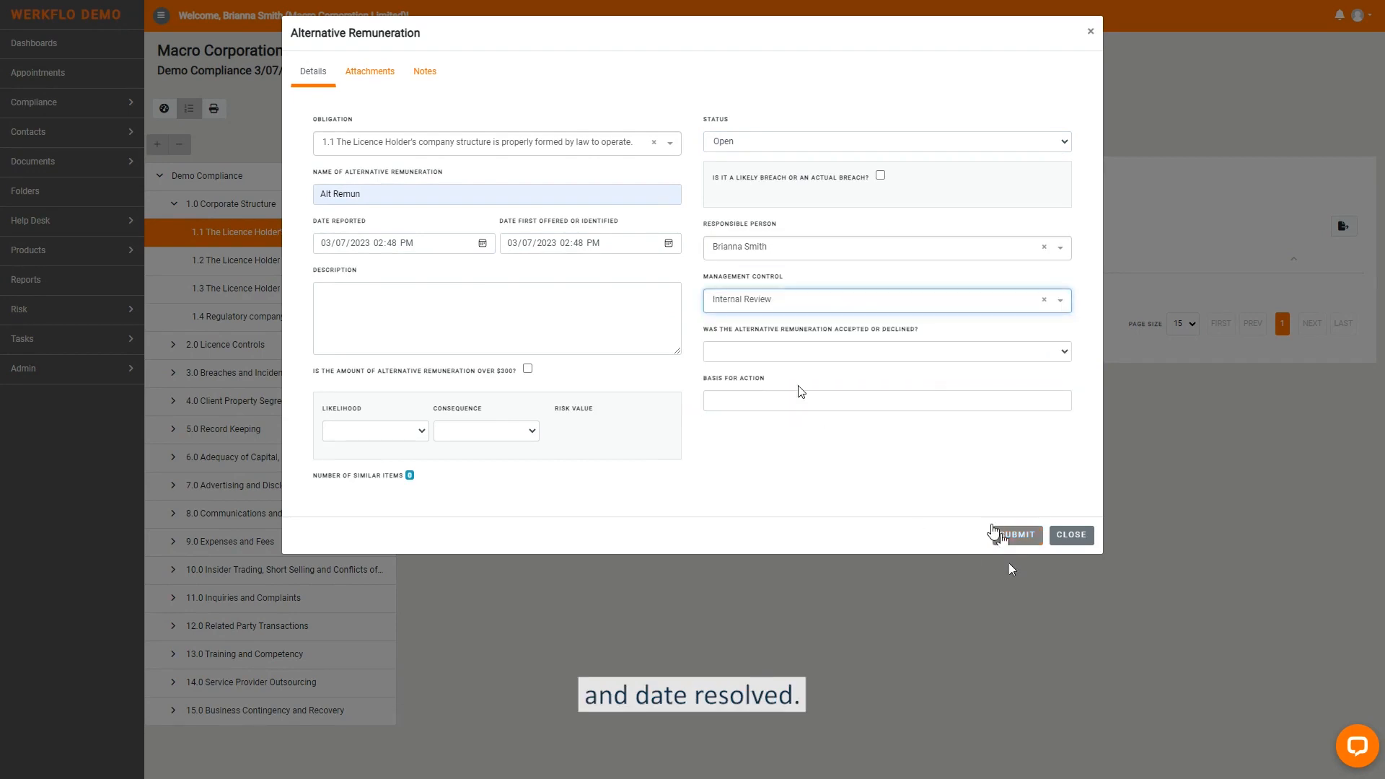
- Set whether the alternative remuneration was accepted or declined to Not defined, and submit the entry
left_click(886, 353)
left_click(865, 371)
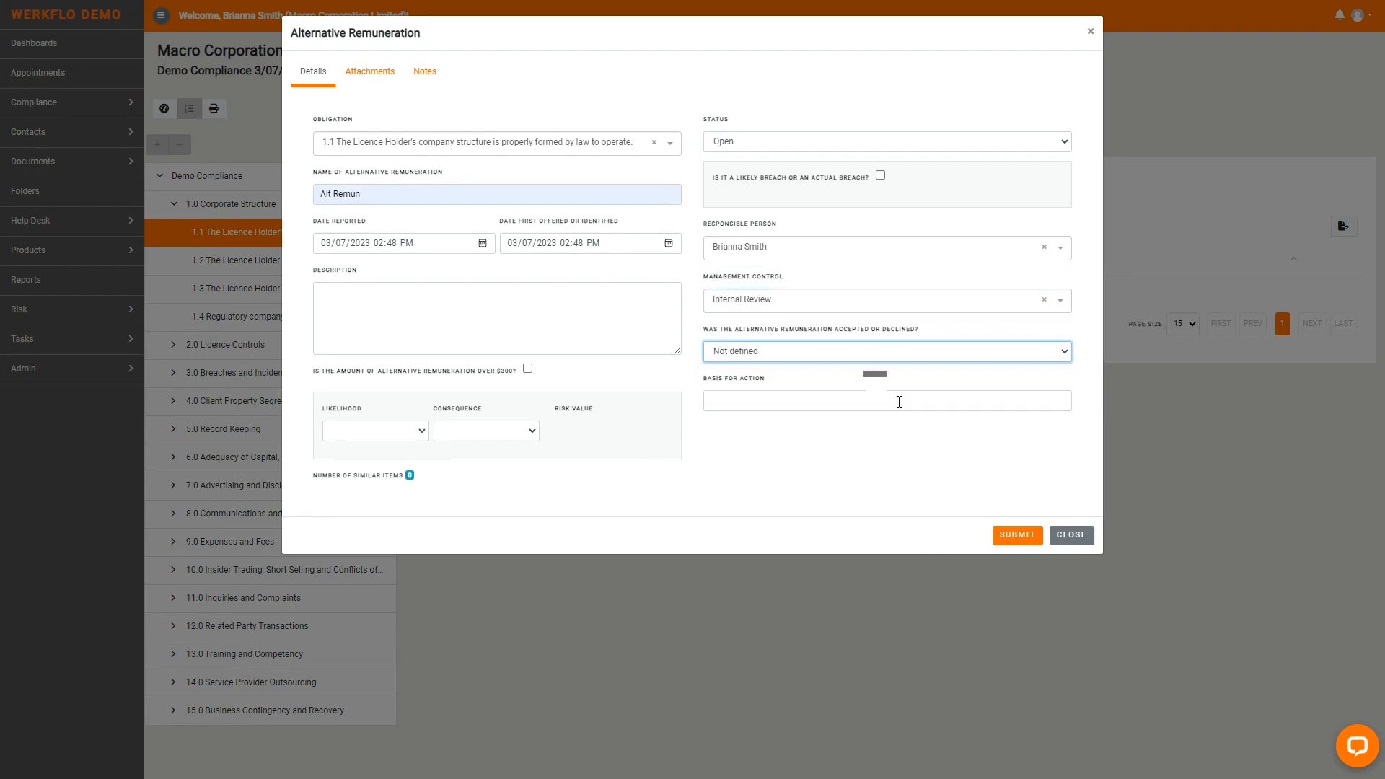
left_click(1011, 535)
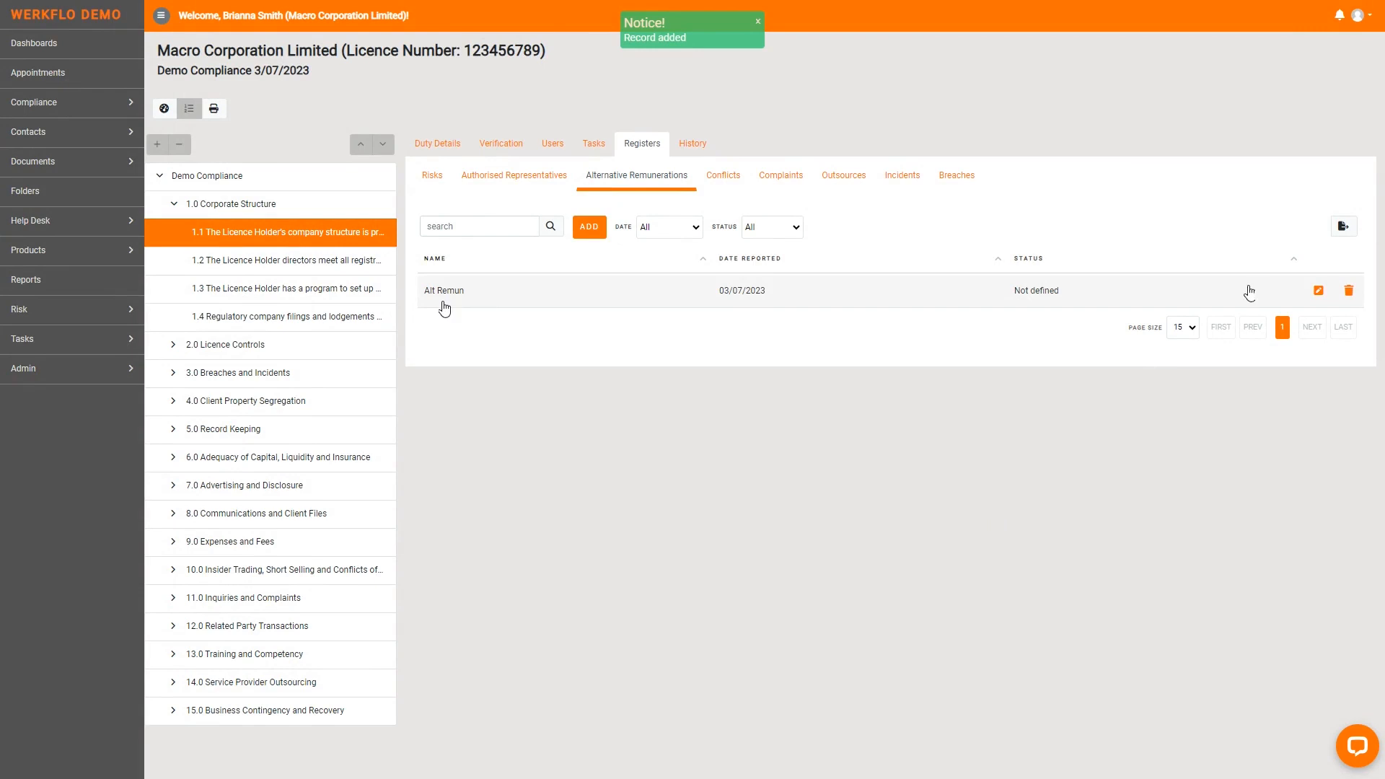
- Start an entry named New Conflict in the Conflicts register of obligation 1.1
left_click(726, 176)
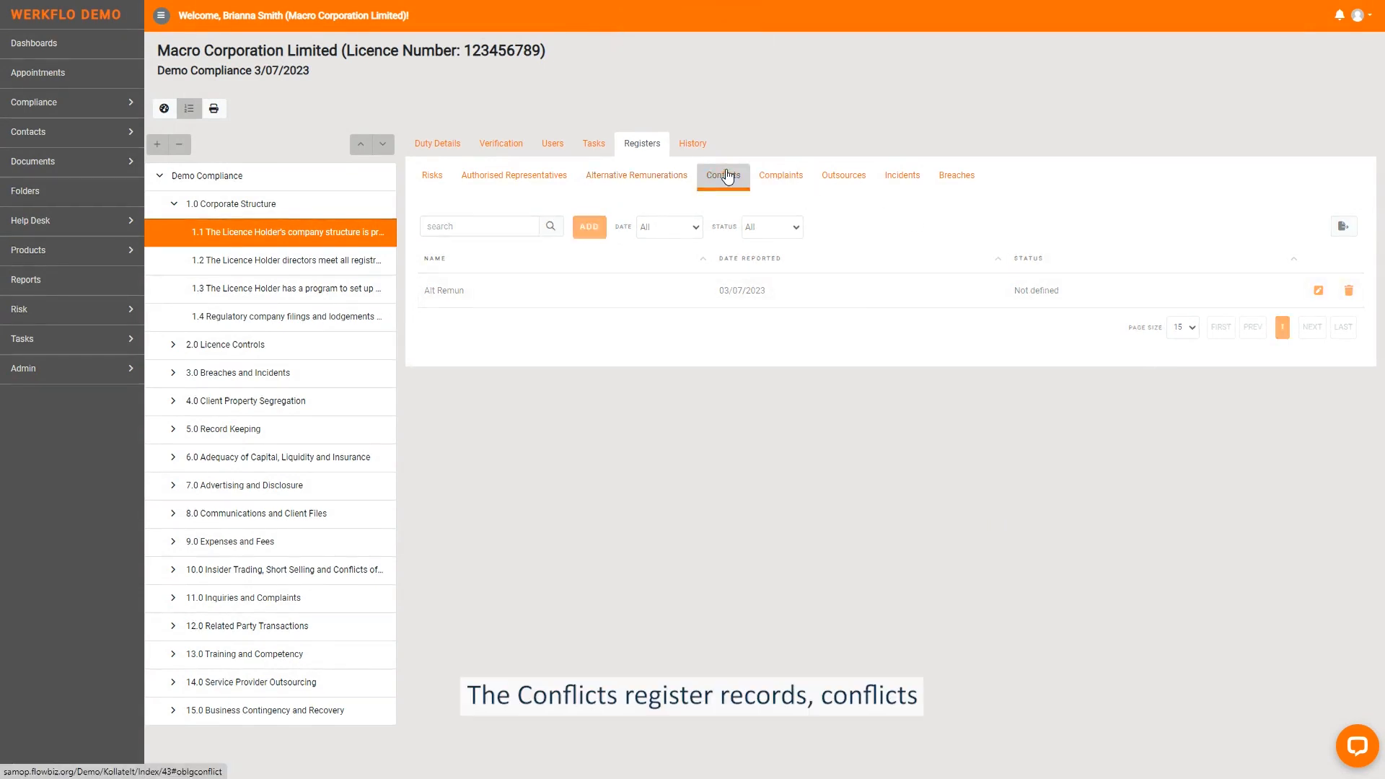
left_click(588, 227)
left_click(401, 191)
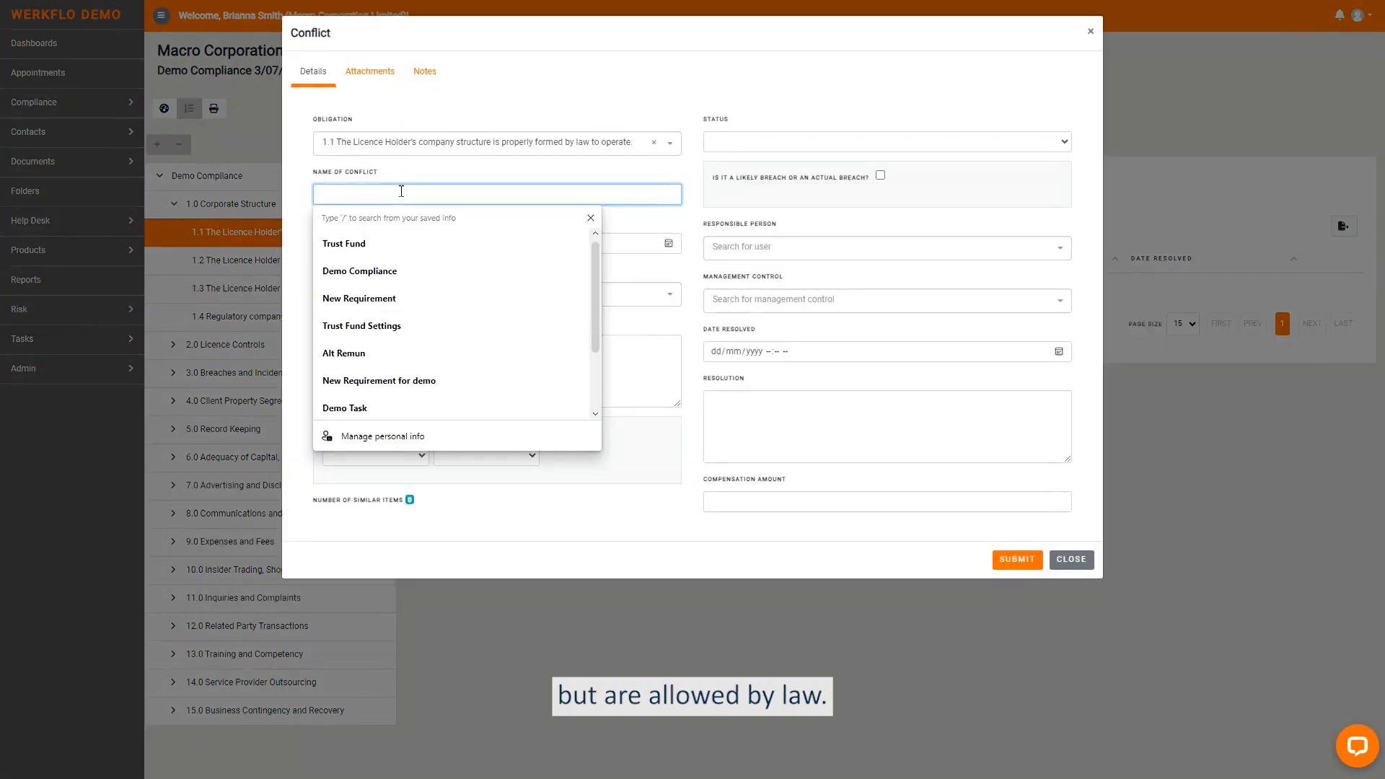
type("New Conflict")
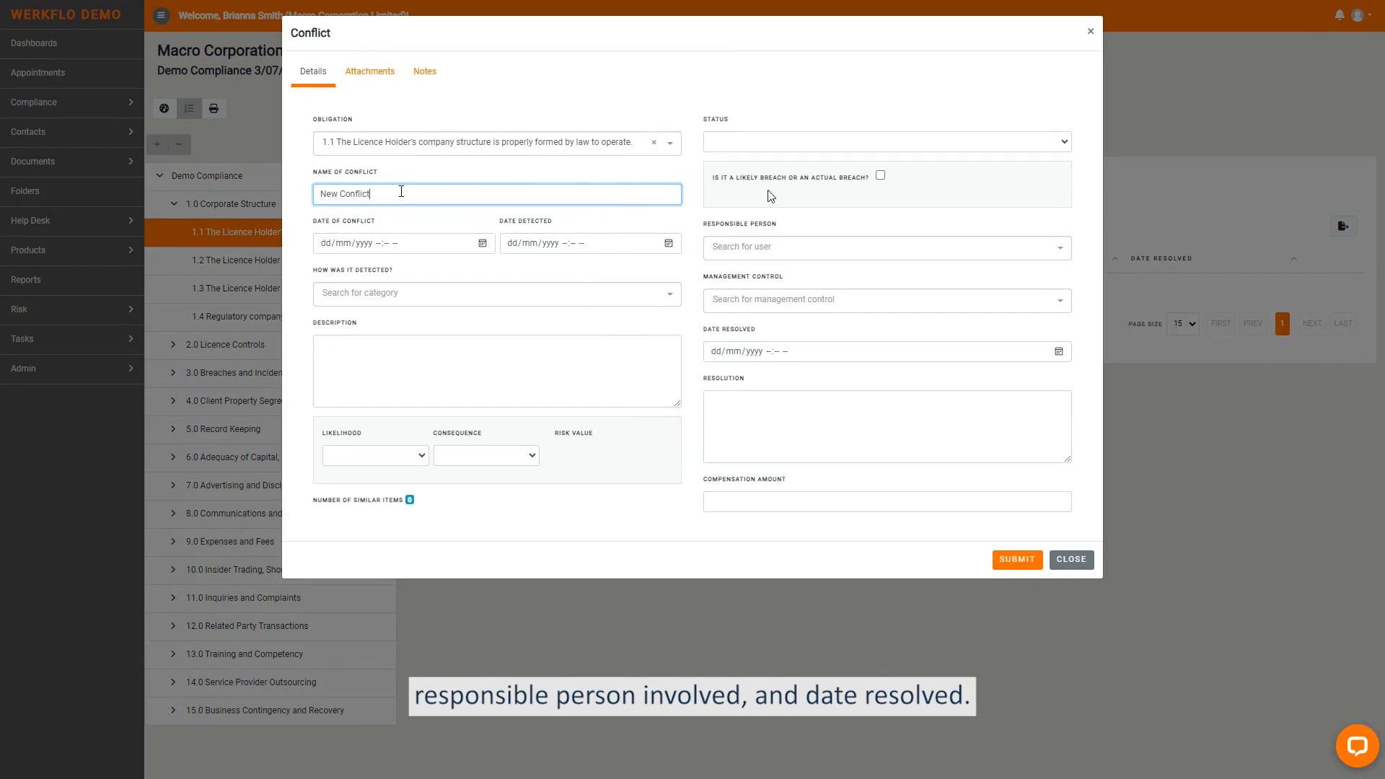
- Set the date of conflict to 03/07/2023 02:48 PM and the date detected to 03/07/2023 02:49 PM
left_click(483, 243)
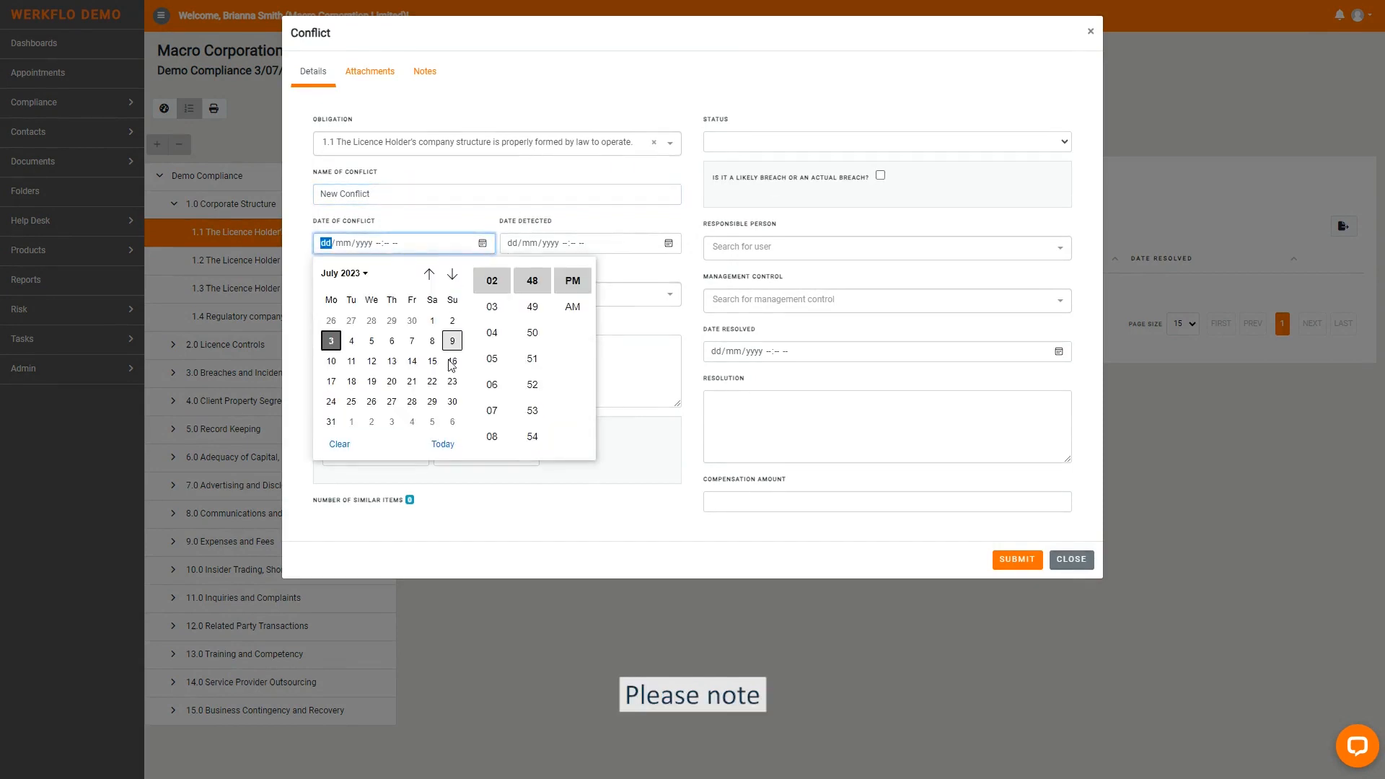
left_click(447, 451)
left_click(443, 446)
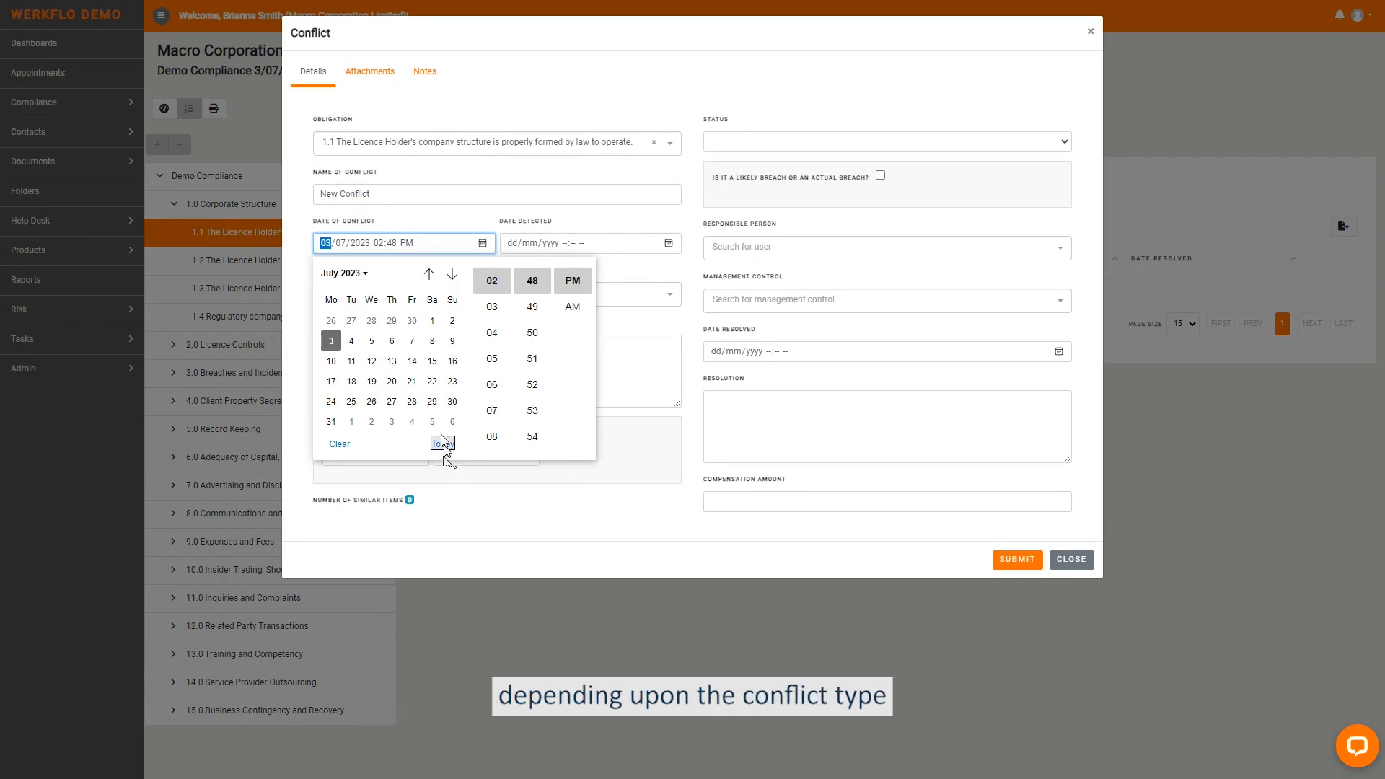
left_click(678, 248)
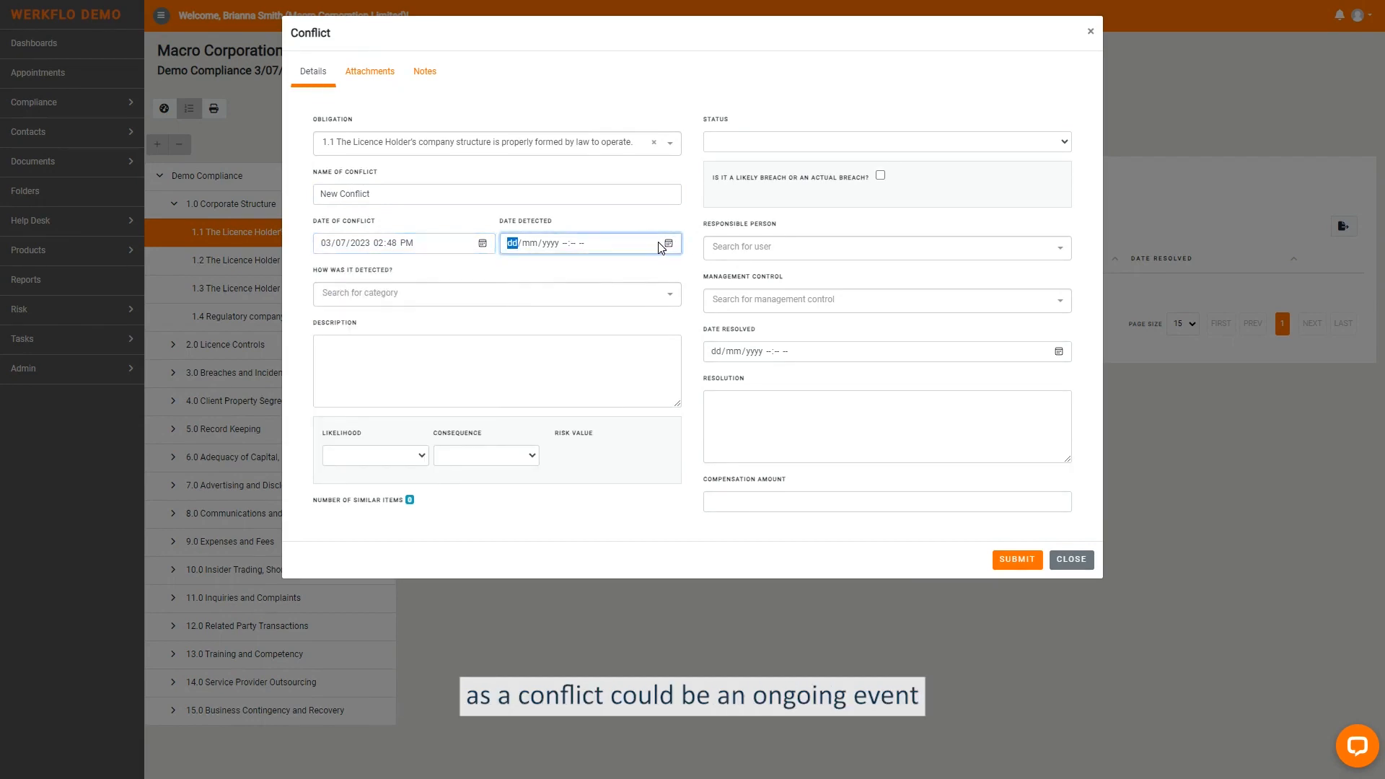
left_click(668, 244)
left_click(629, 444)
- Record the conflict as detected by Internal Review and rate its likelihood Unlikely and consequence Minor
left_click(359, 298)
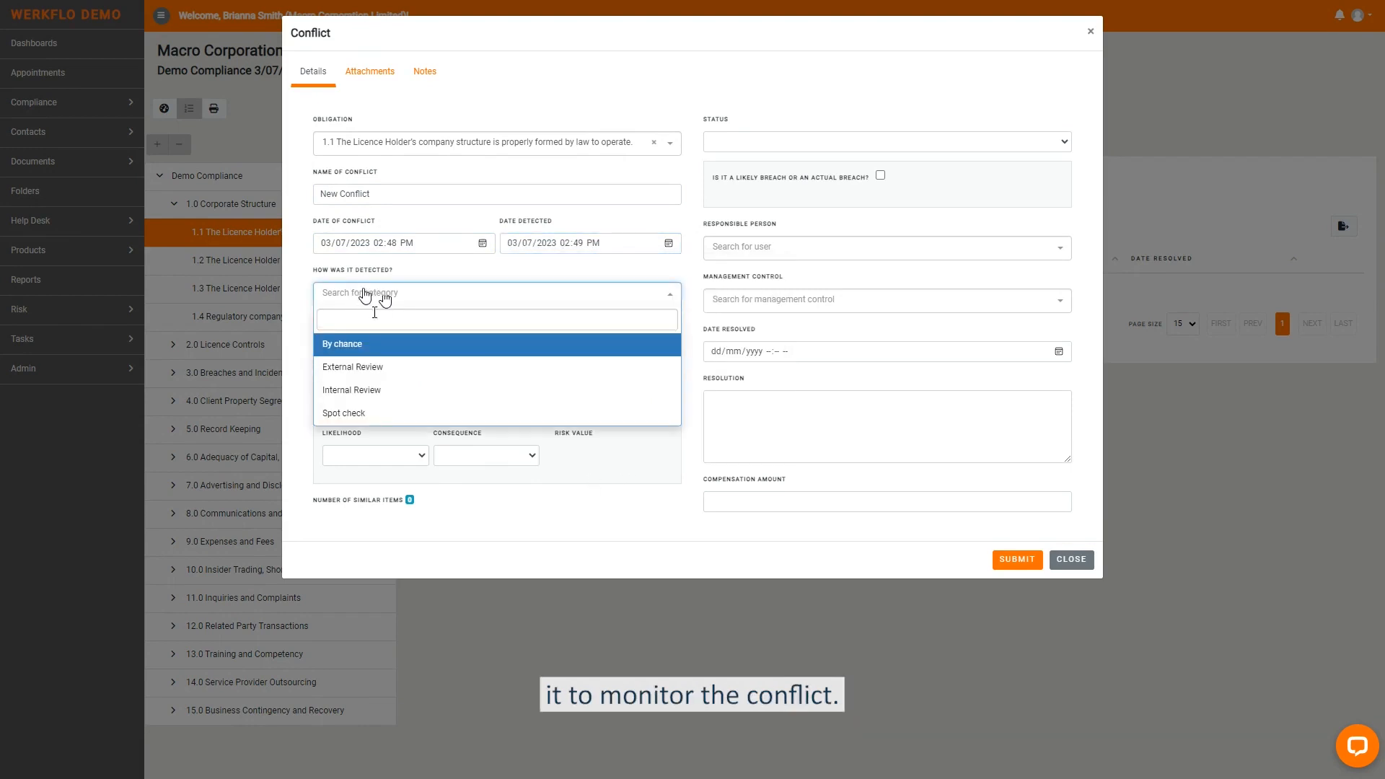
left_click(358, 390)
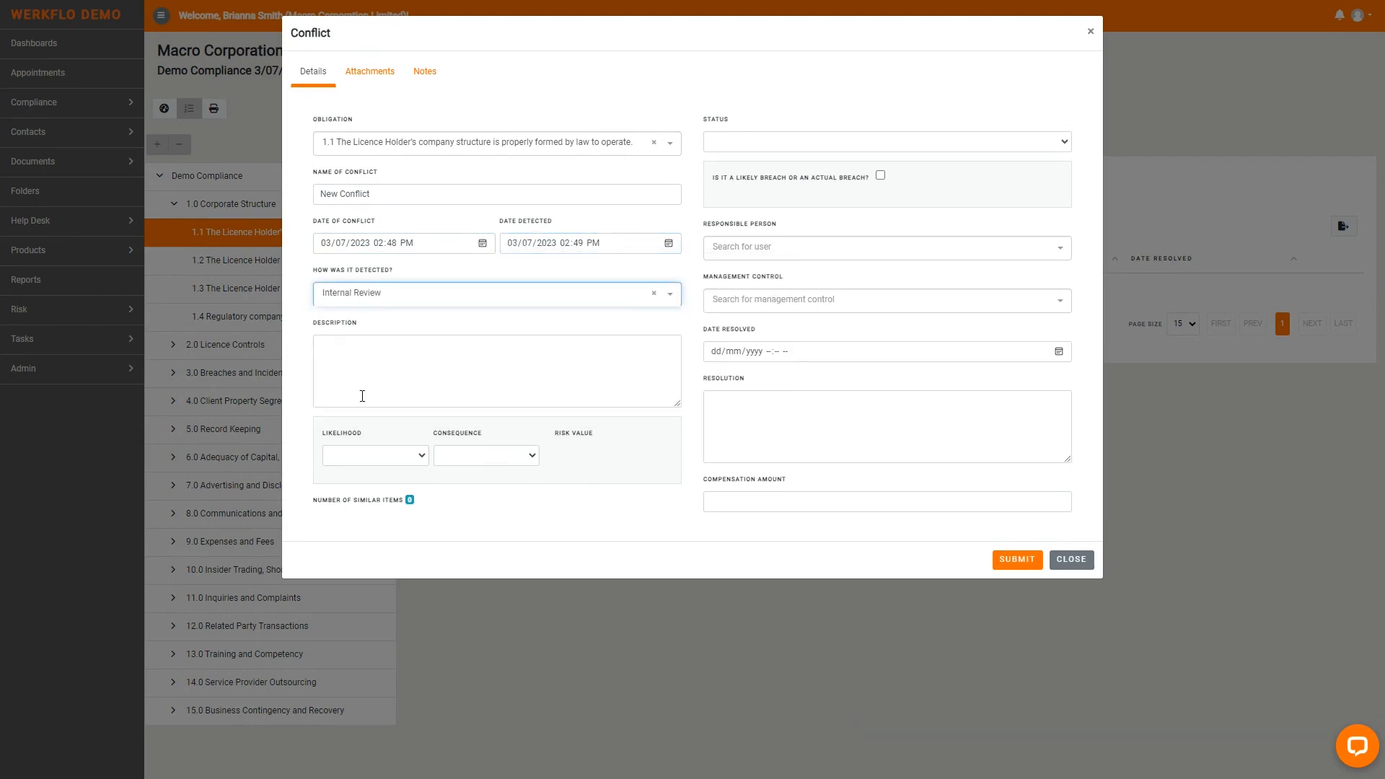
left_click(396, 455)
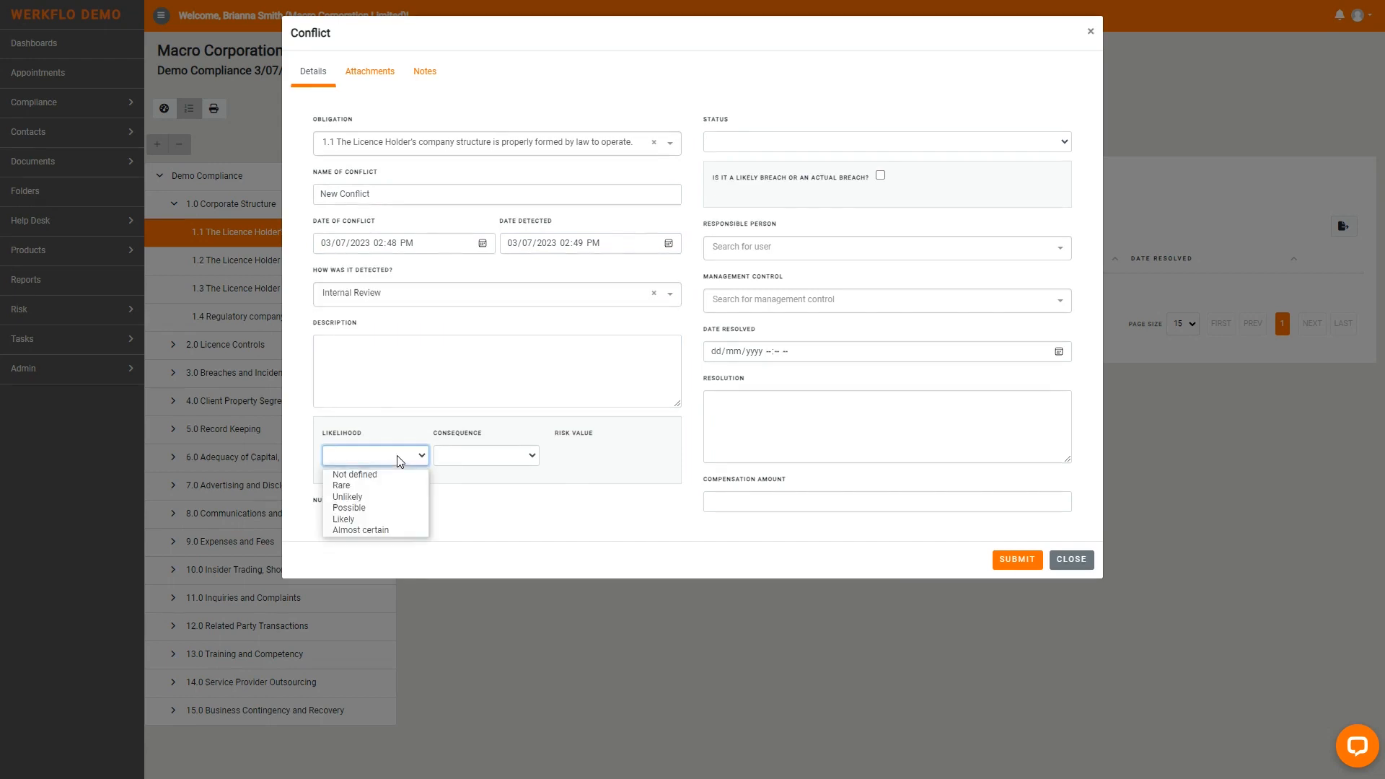
left_click(386, 496)
left_click(465, 455)
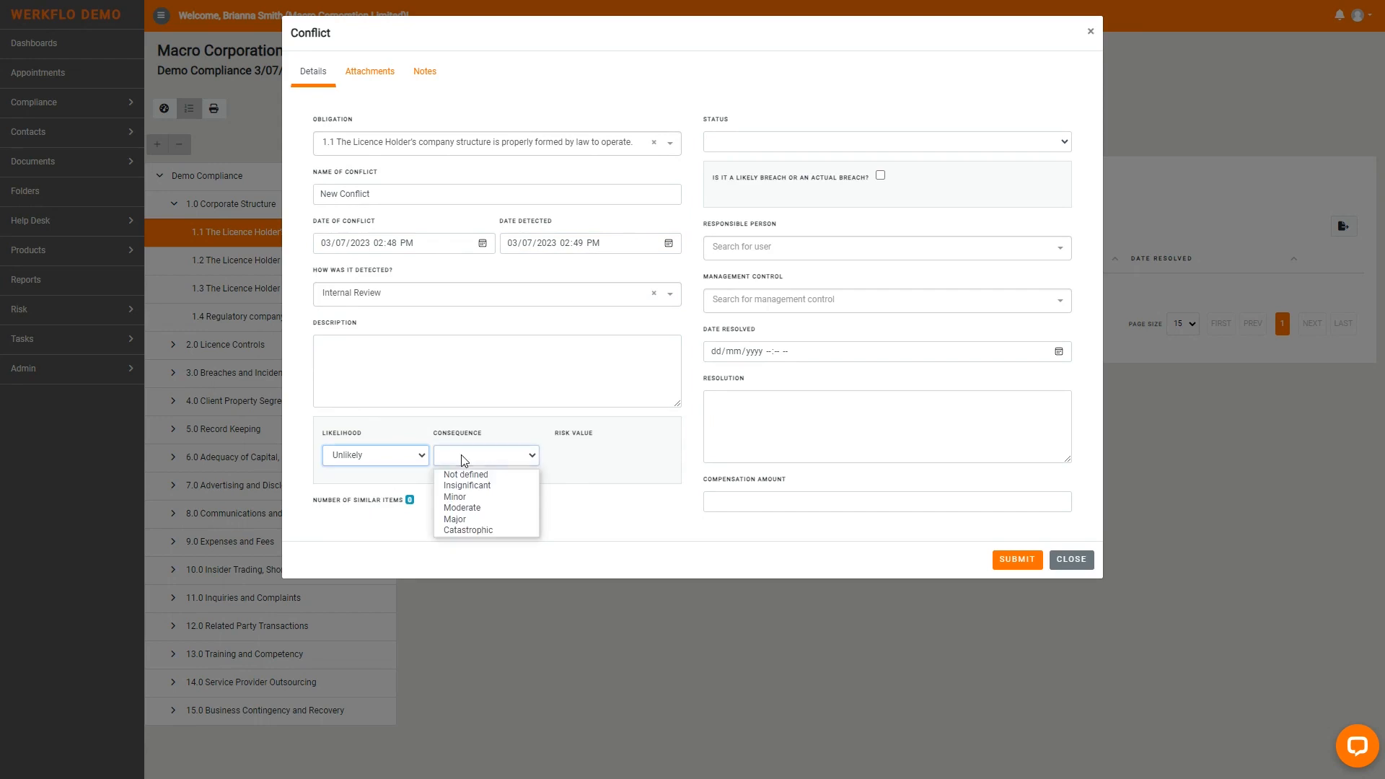
left_click(472, 497)
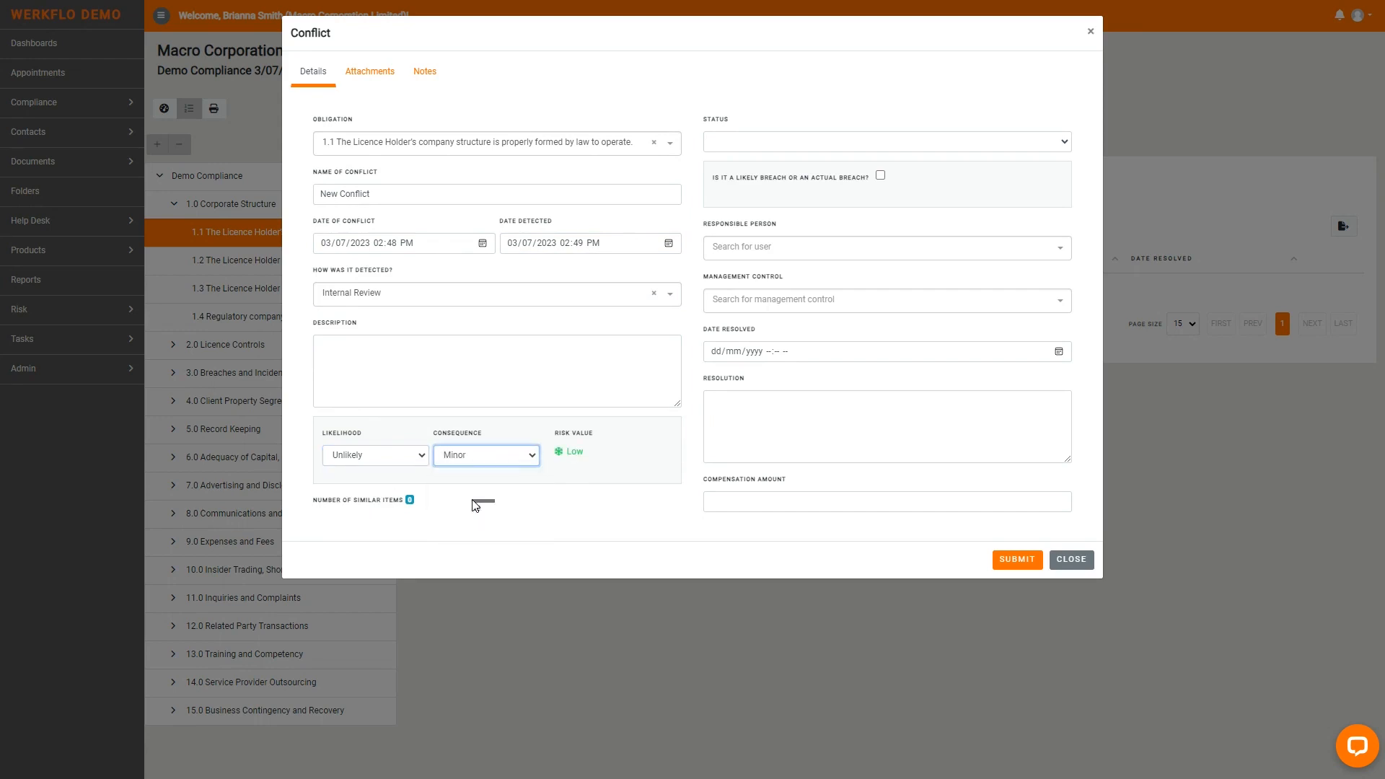
- Set the conflict's status to Open, assign a responsible person and choose Internal Policies as its management control
left_click(773, 146)
left_click(776, 173)
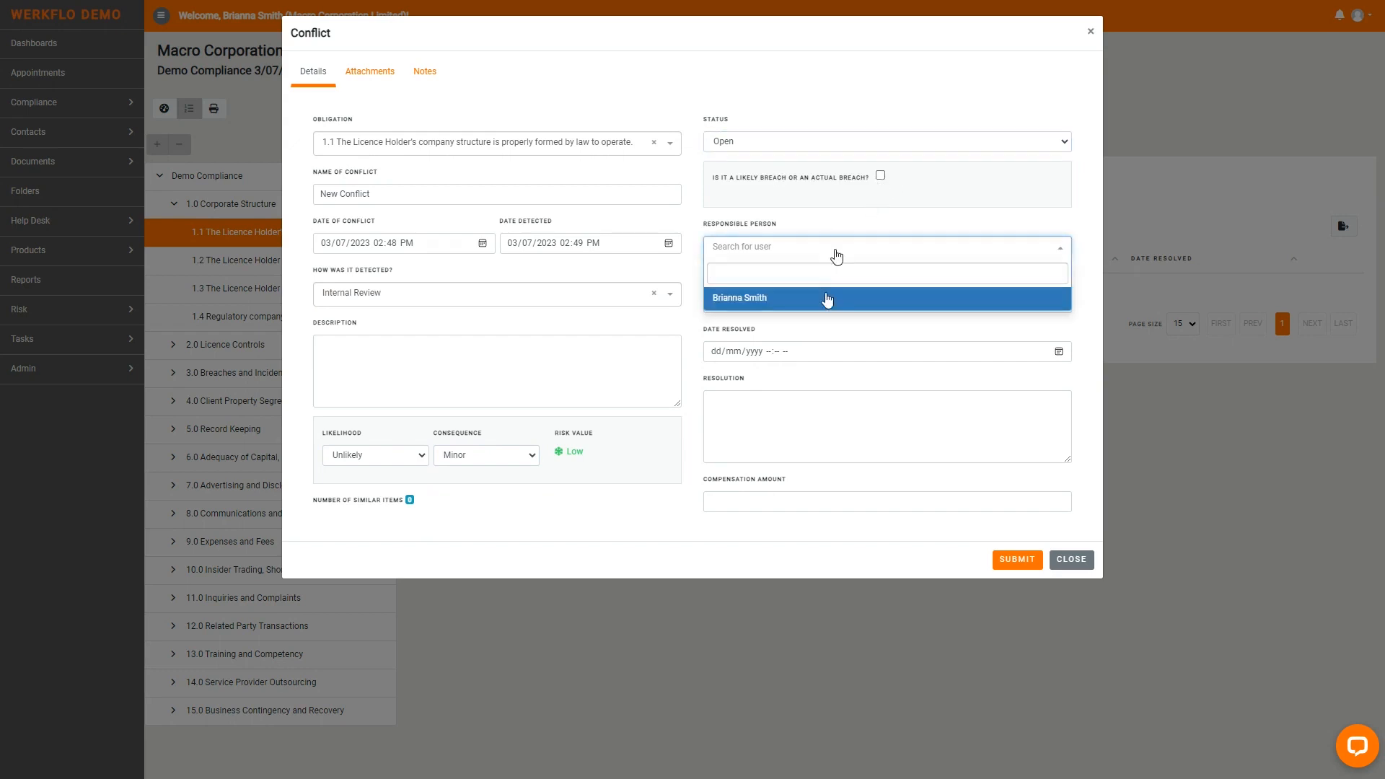
left_click(827, 298)
left_click(831, 303)
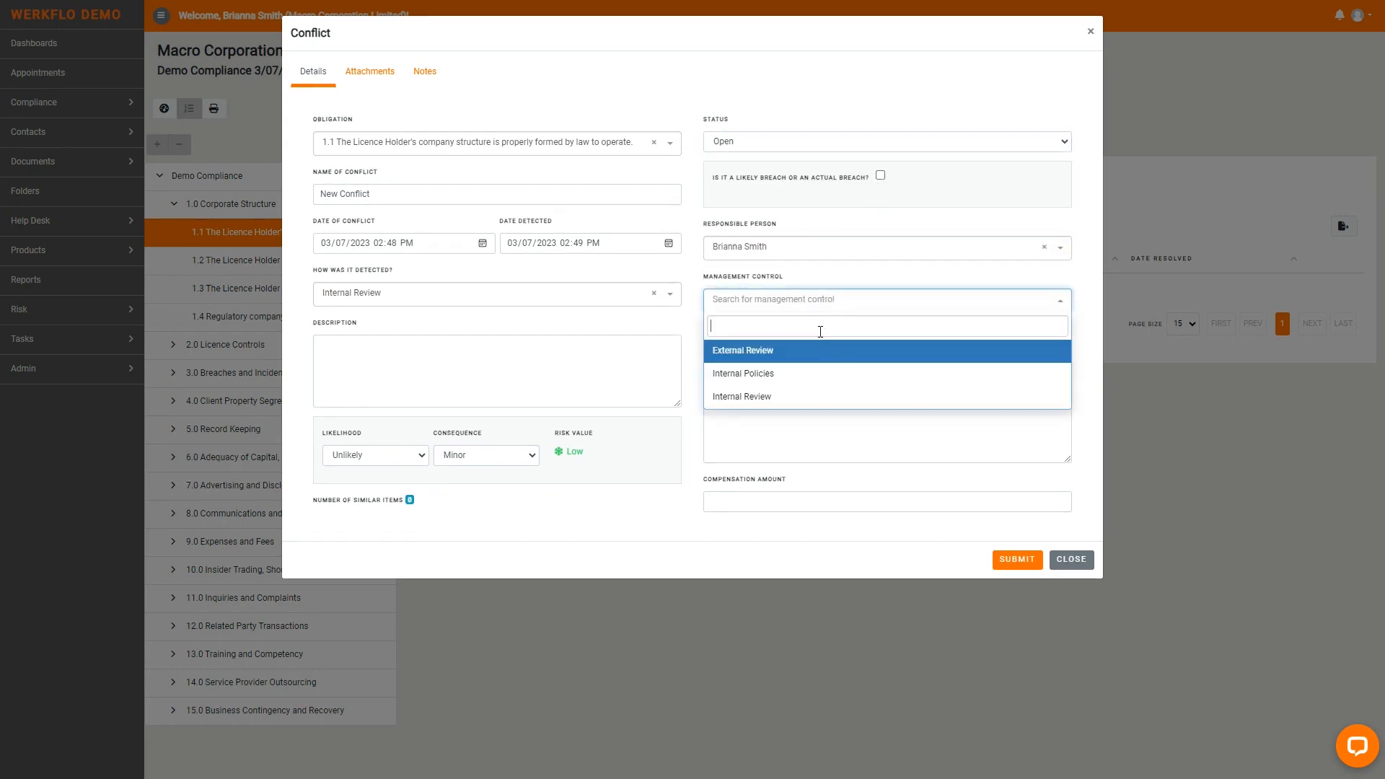
left_click(807, 372)
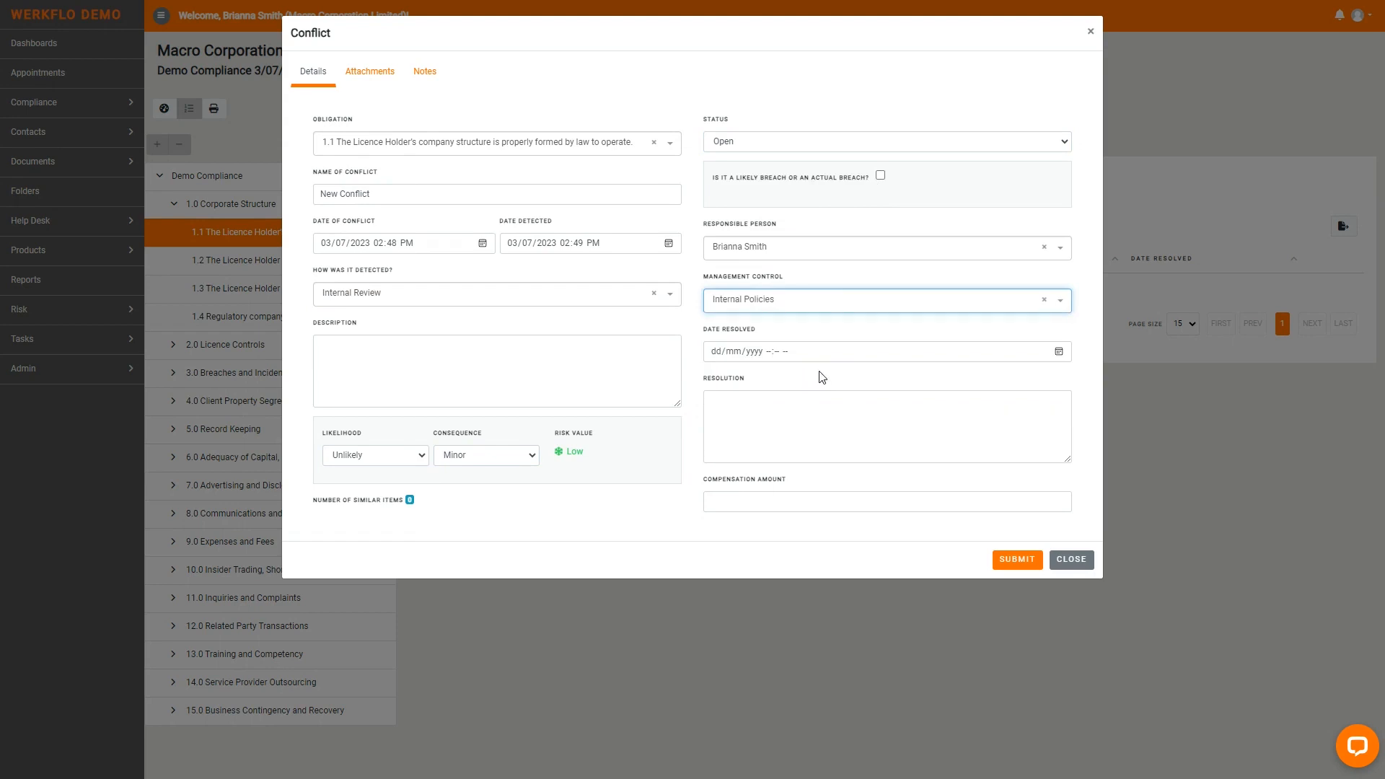
- Save the conflict and open its linked risk from the Risks register of obligation 1.1
left_click(1004, 561)
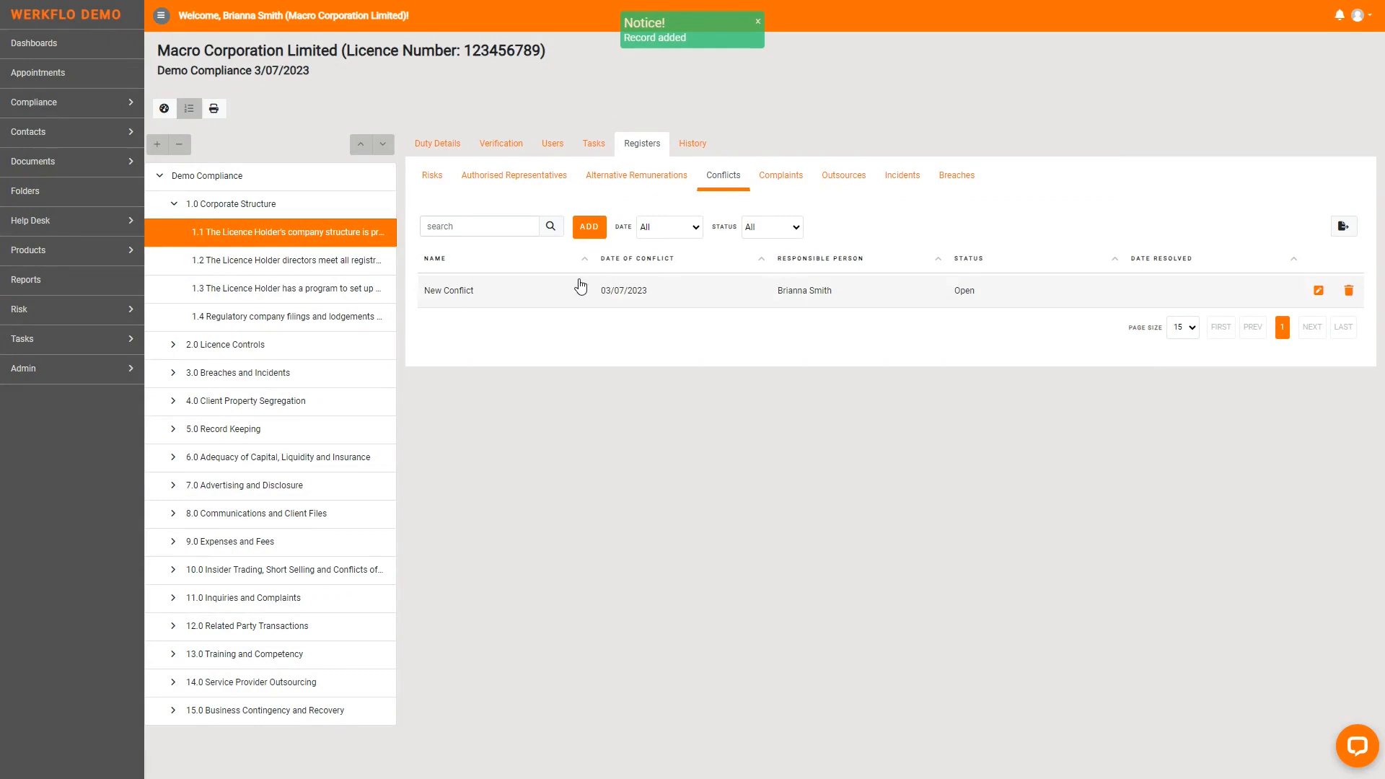
left_click(430, 178)
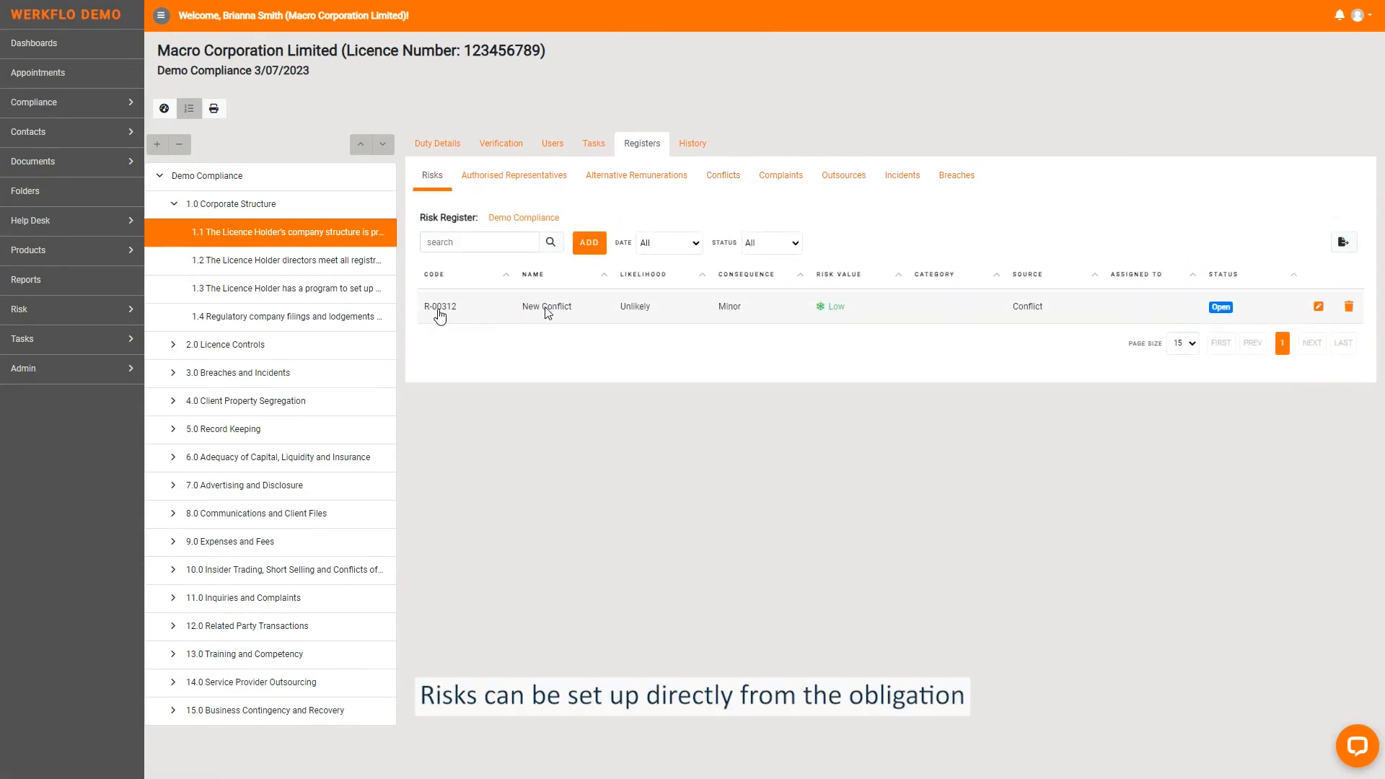
left_click(546, 307)
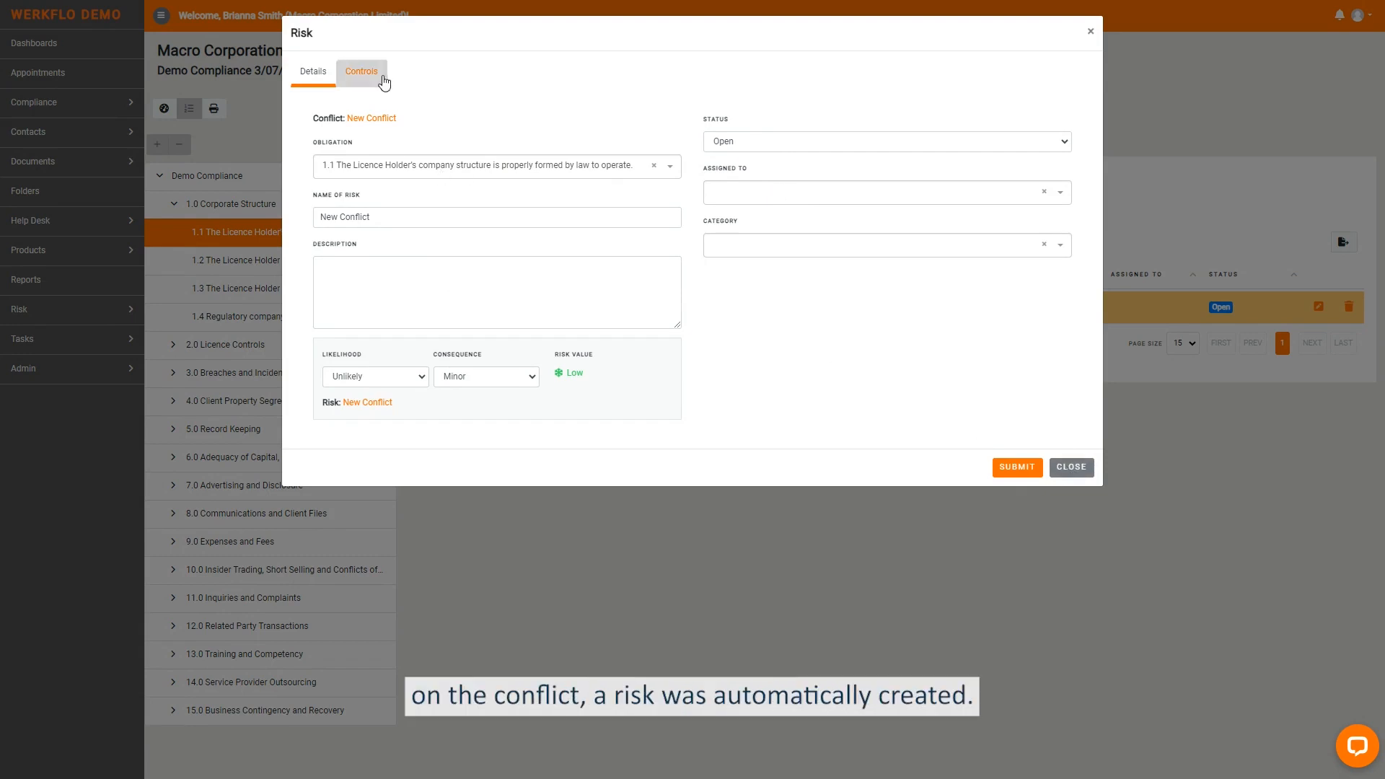
- Start a new control named Risk Control for the New Conflict risk
left_click(361, 72)
left_click(462, 127)
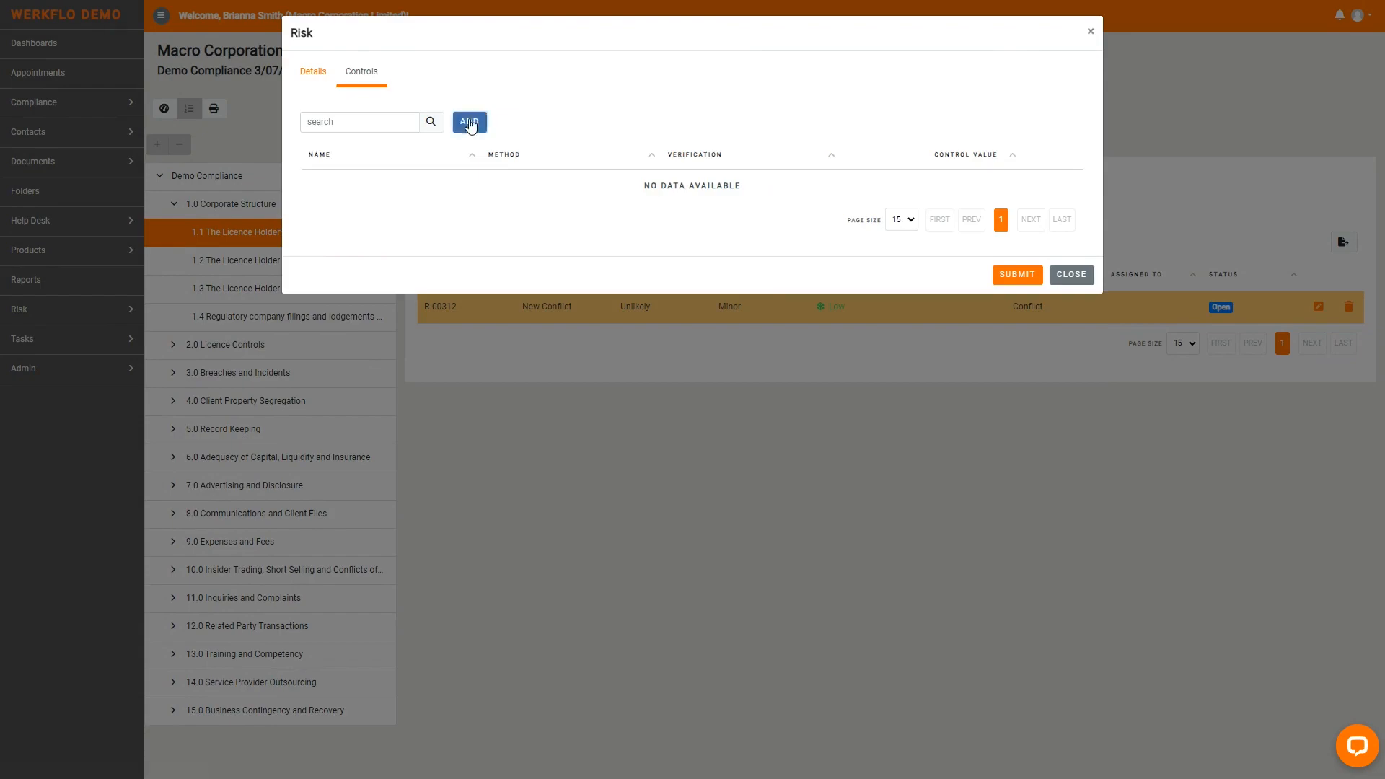
left_click(428, 101)
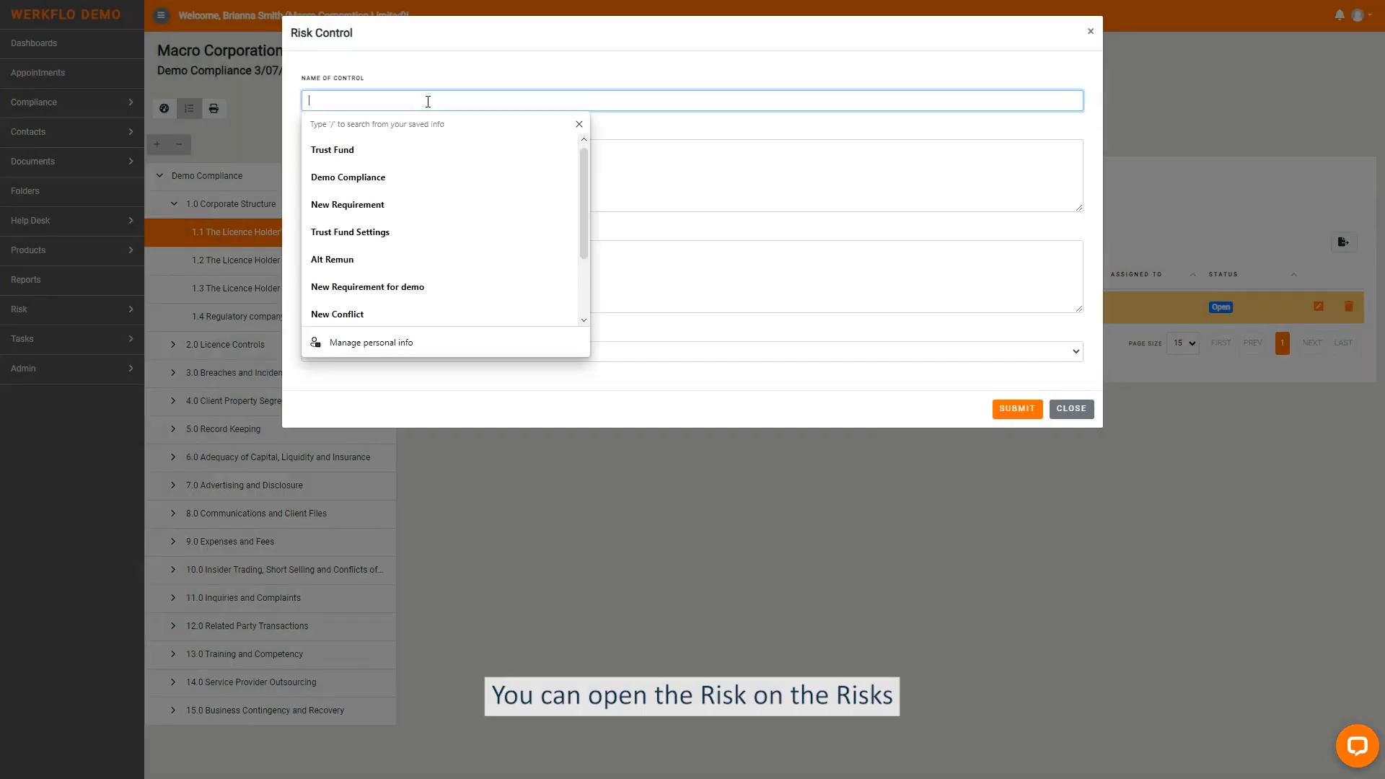
type("Risk Control")
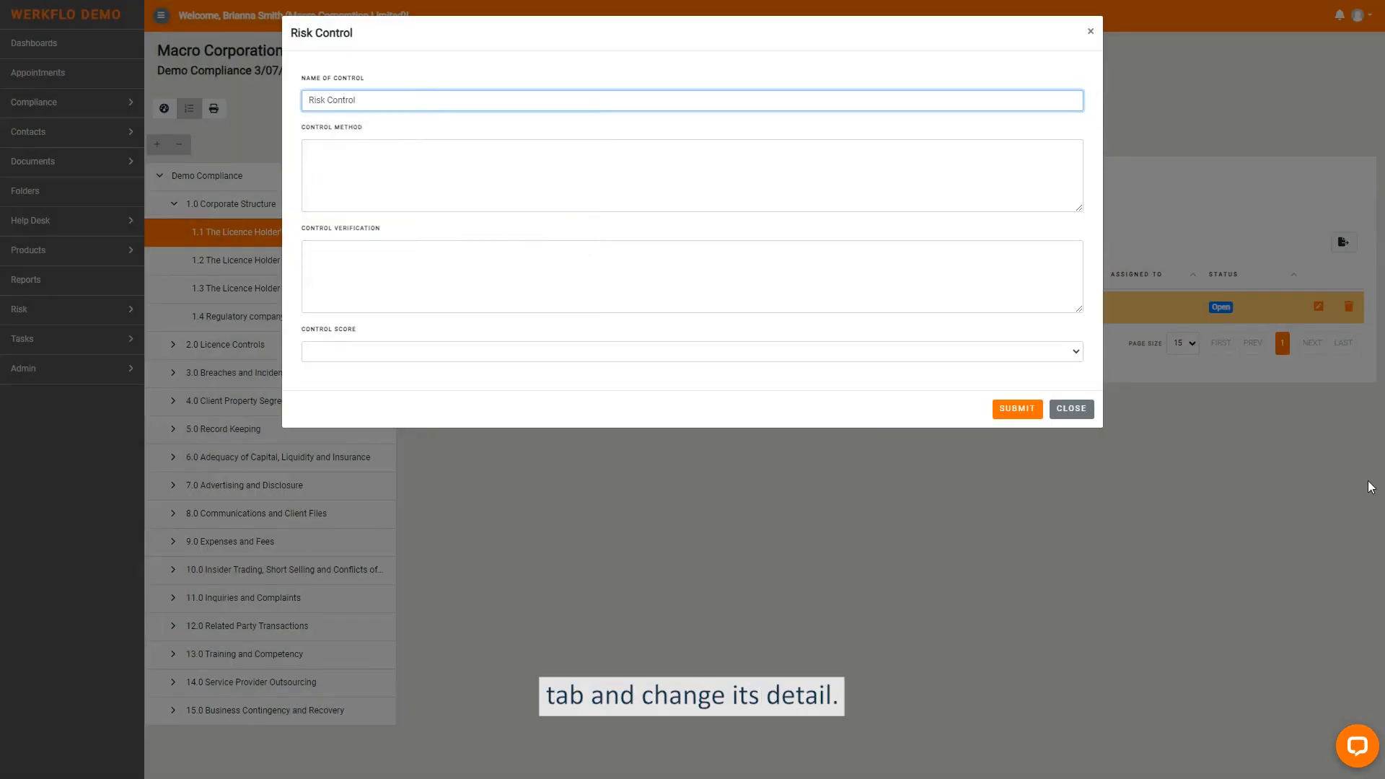
key("Tab")
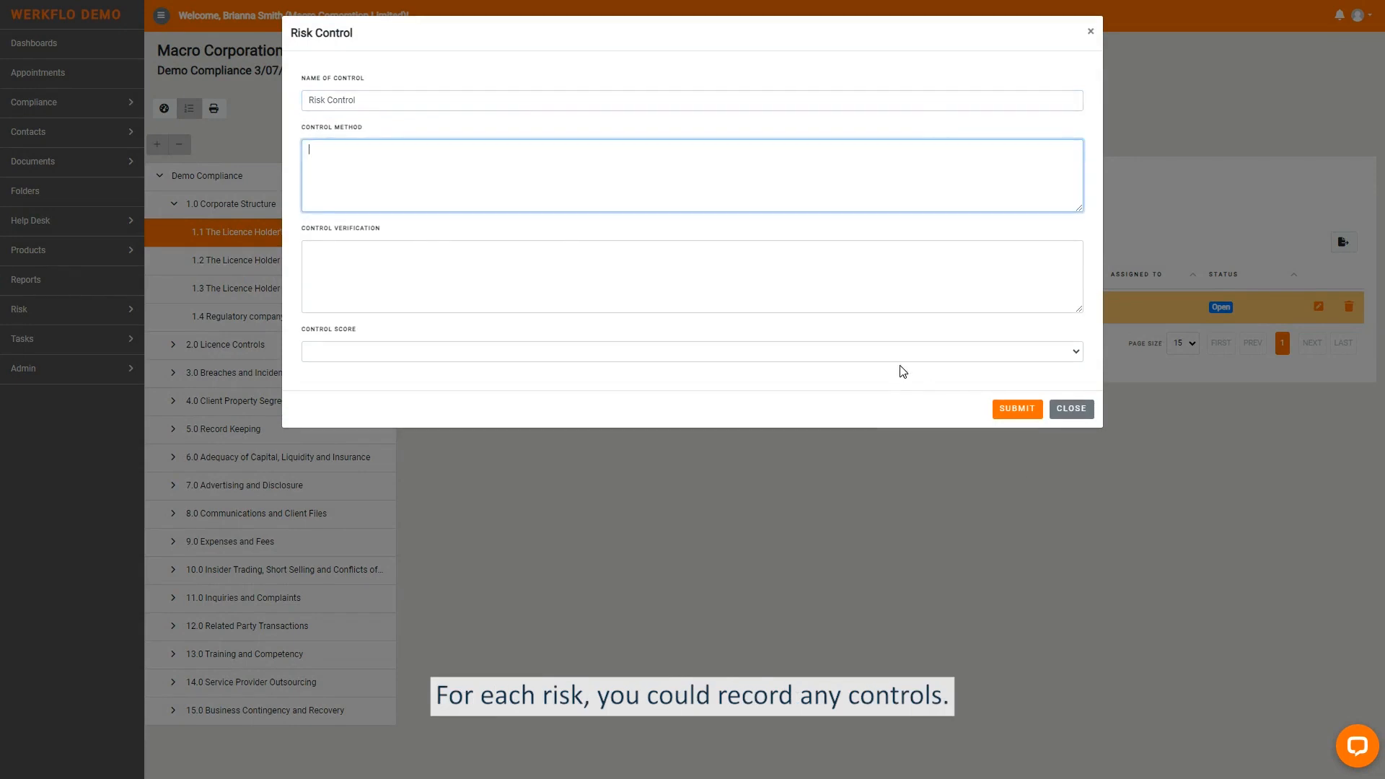
- Set the control score to Low, save the control and close the risk record
key("Tab")
key("Tab")
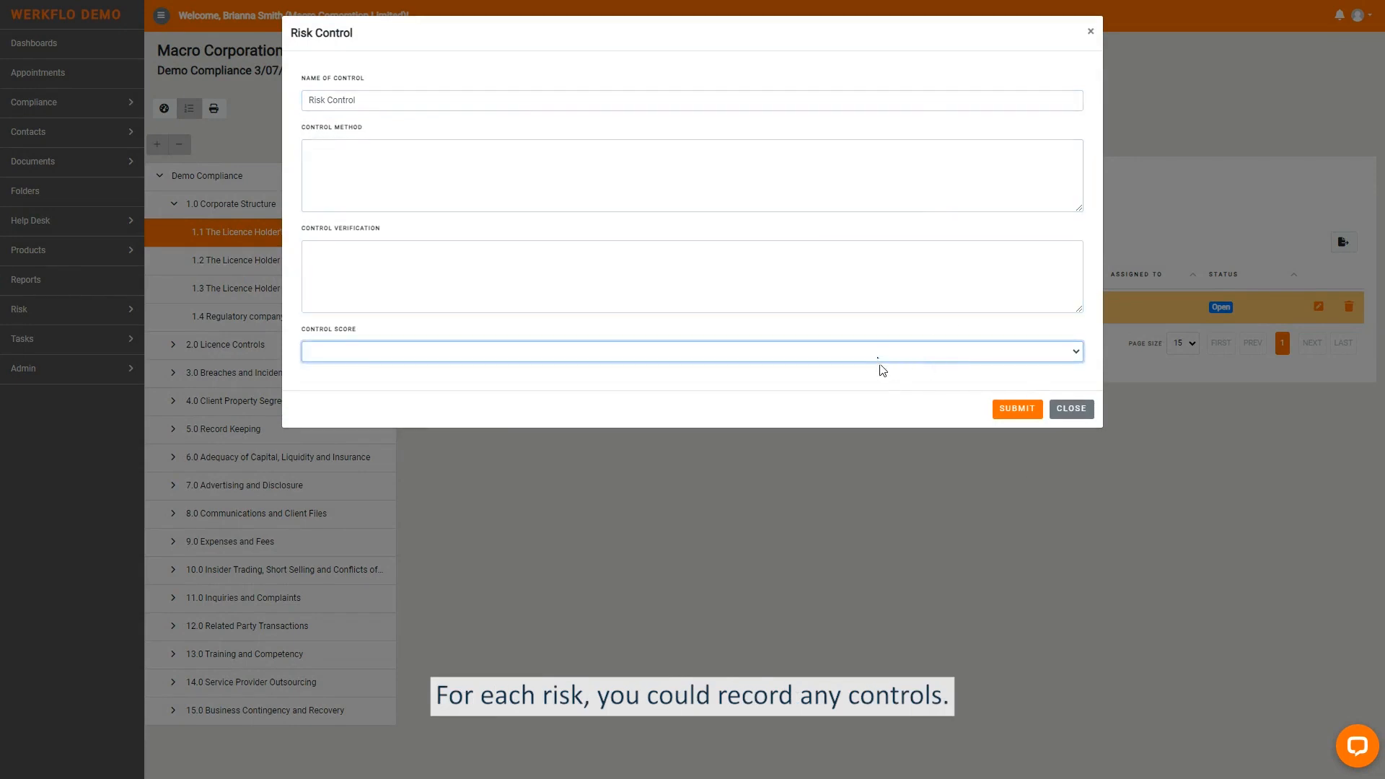
left_click(879, 355)
left_click(805, 382)
left_click(1017, 409)
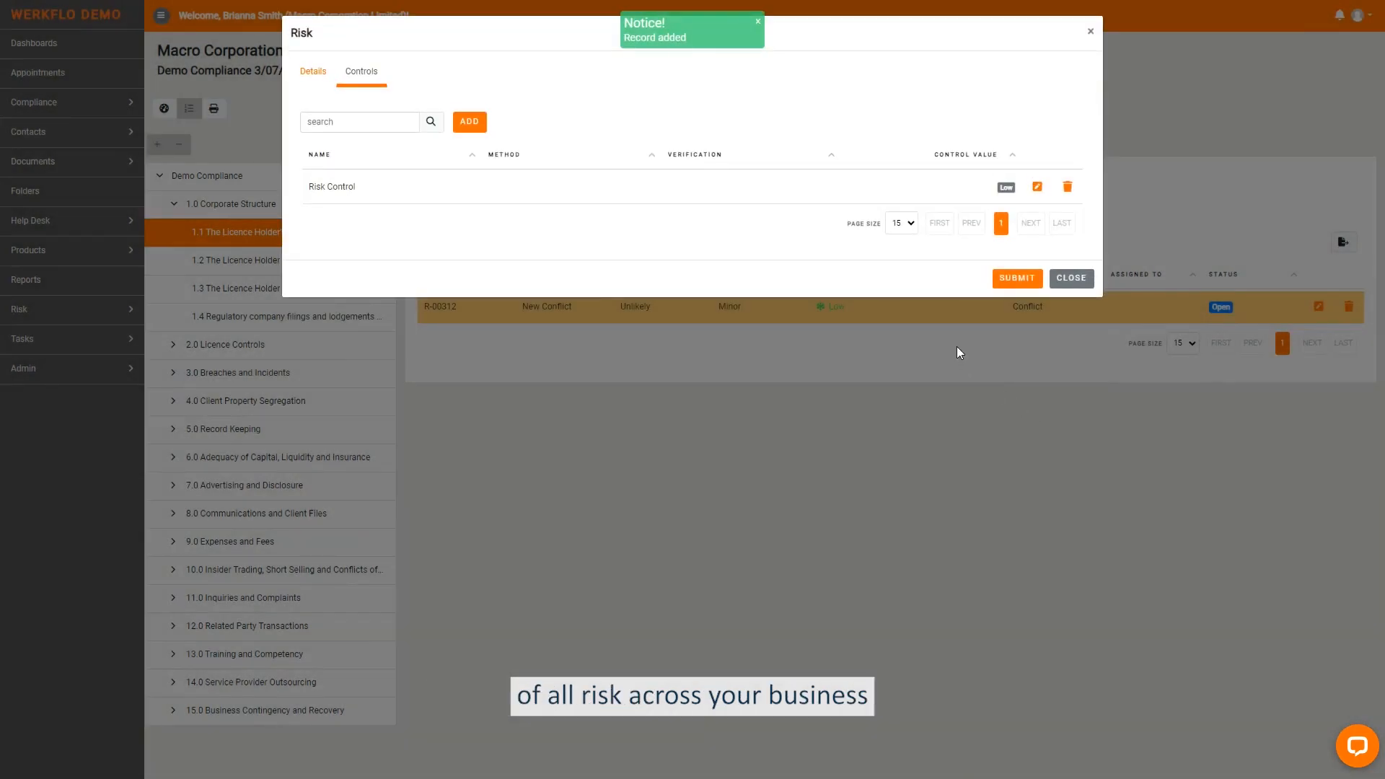
left_click(314, 72)
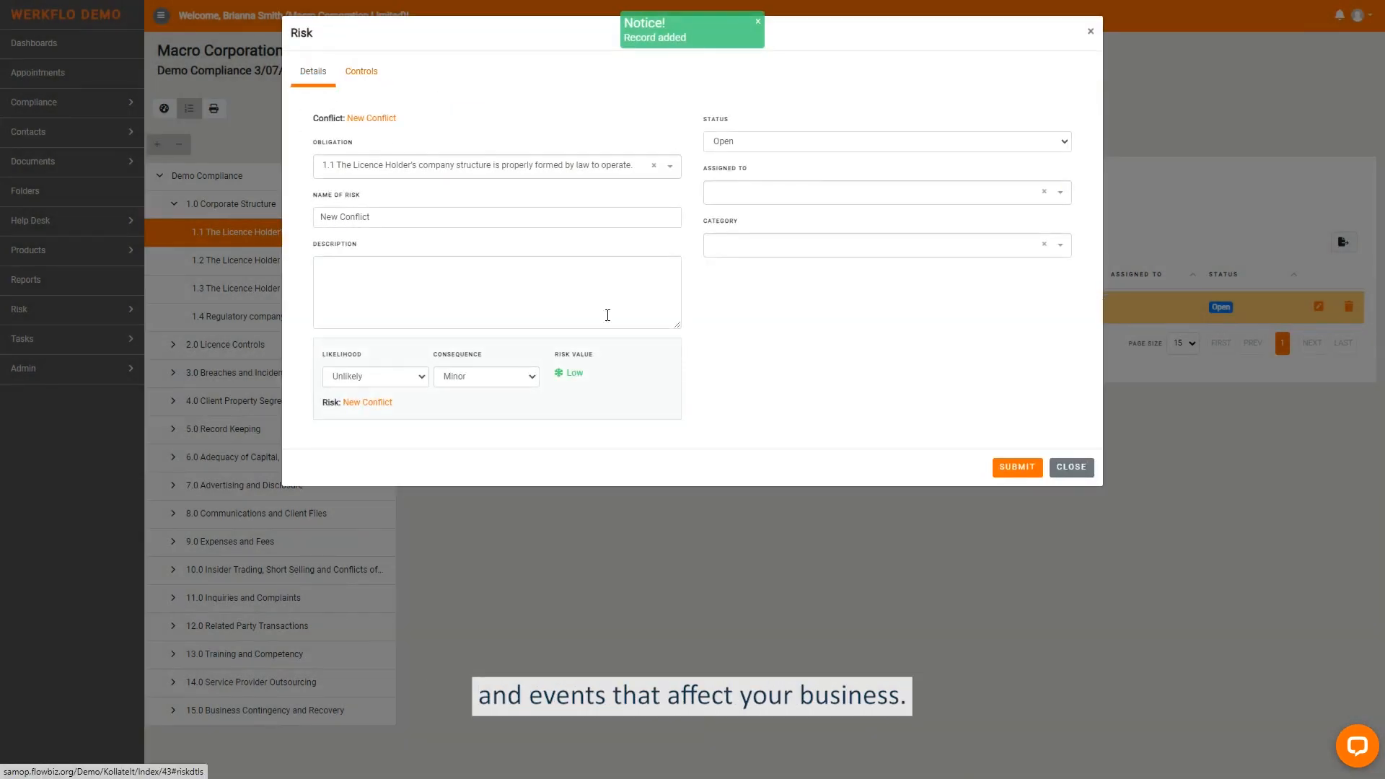
left_click(1071, 467)
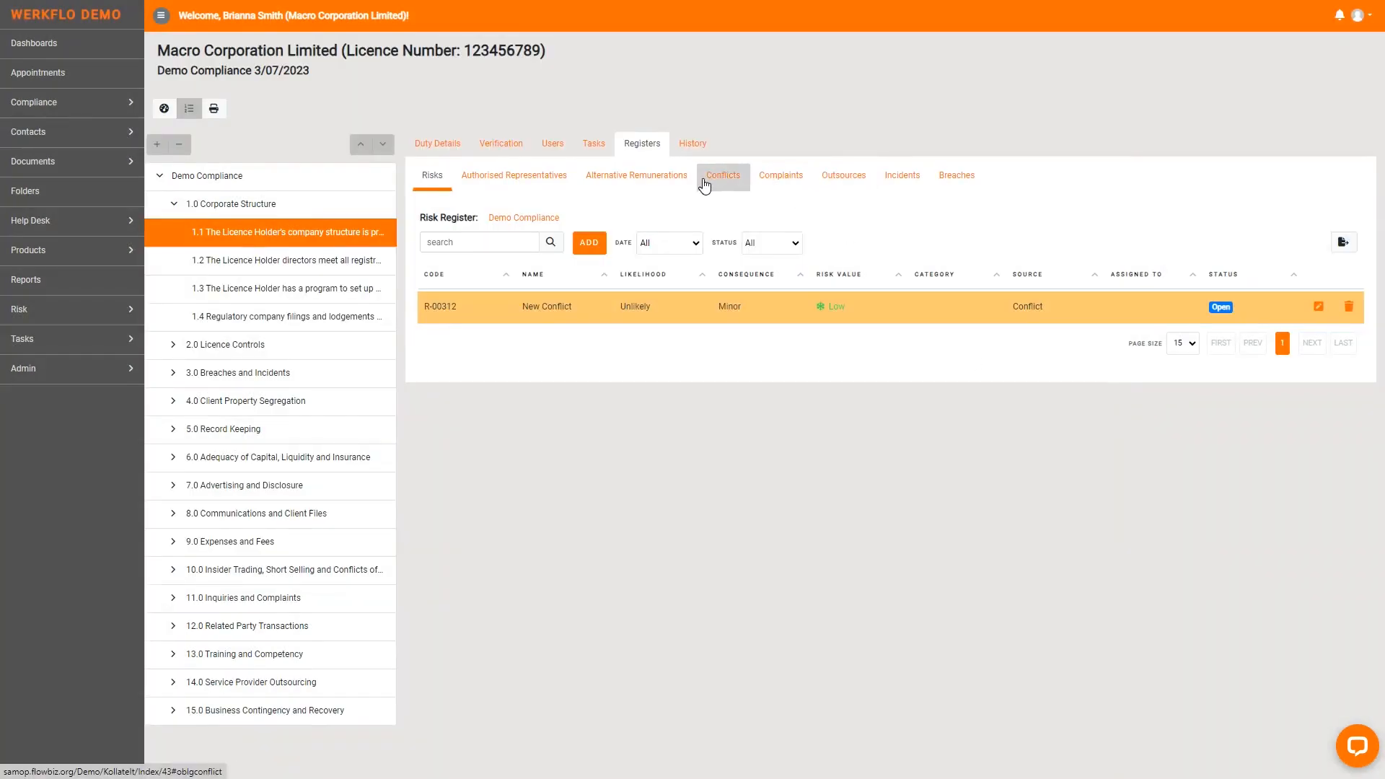
- Start an entry named New Complaint in the Complaints register of obligation 1.1
left_click(777, 182)
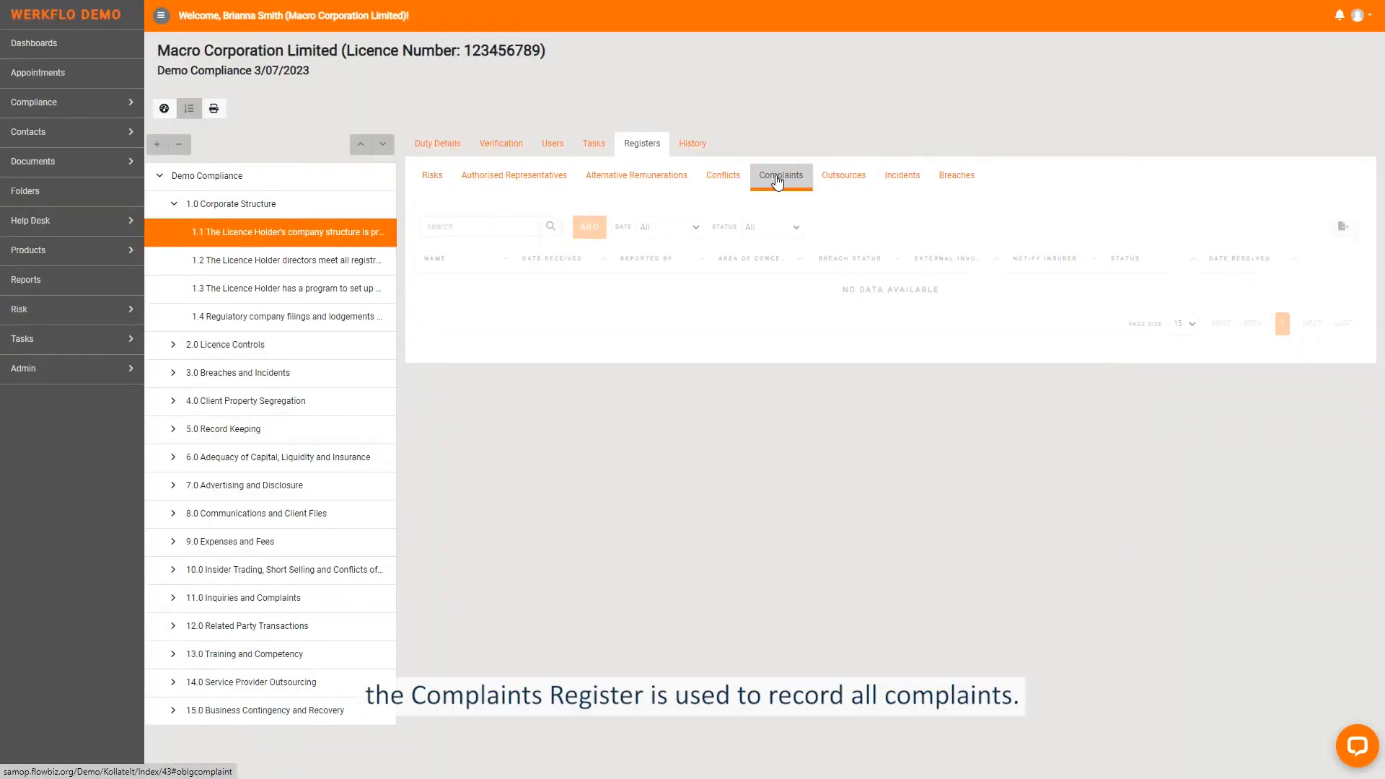
left_click(590, 227)
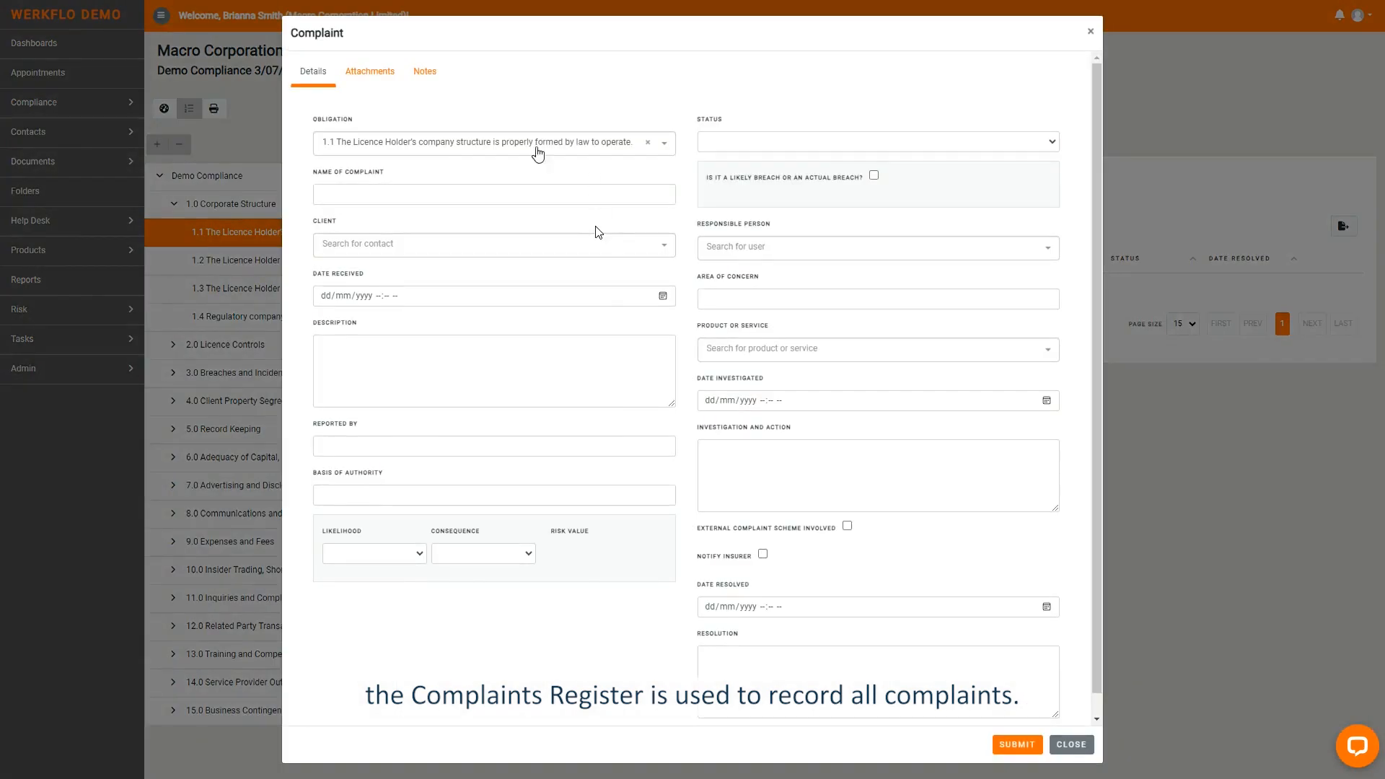
left_click(467, 189)
type("New Compa")
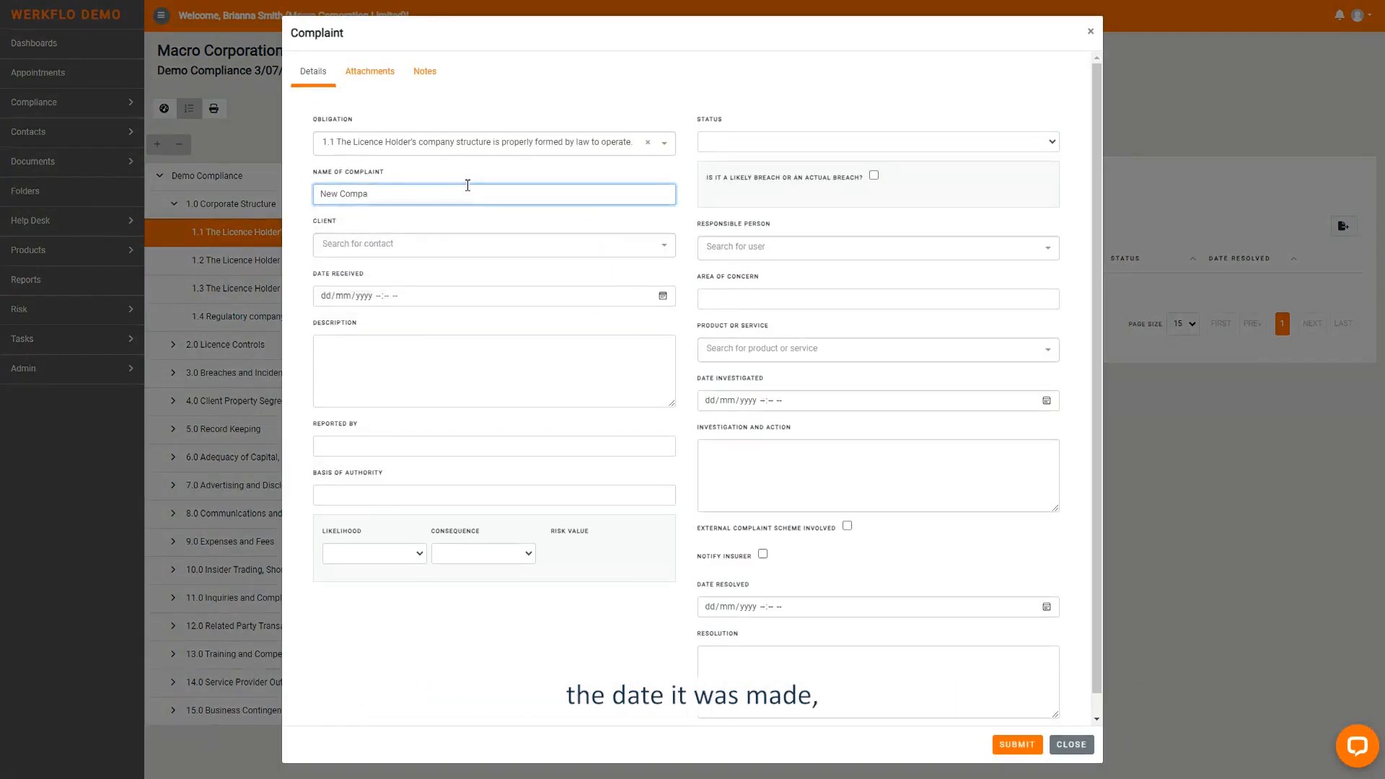
key("BackSpace")
type("laint")
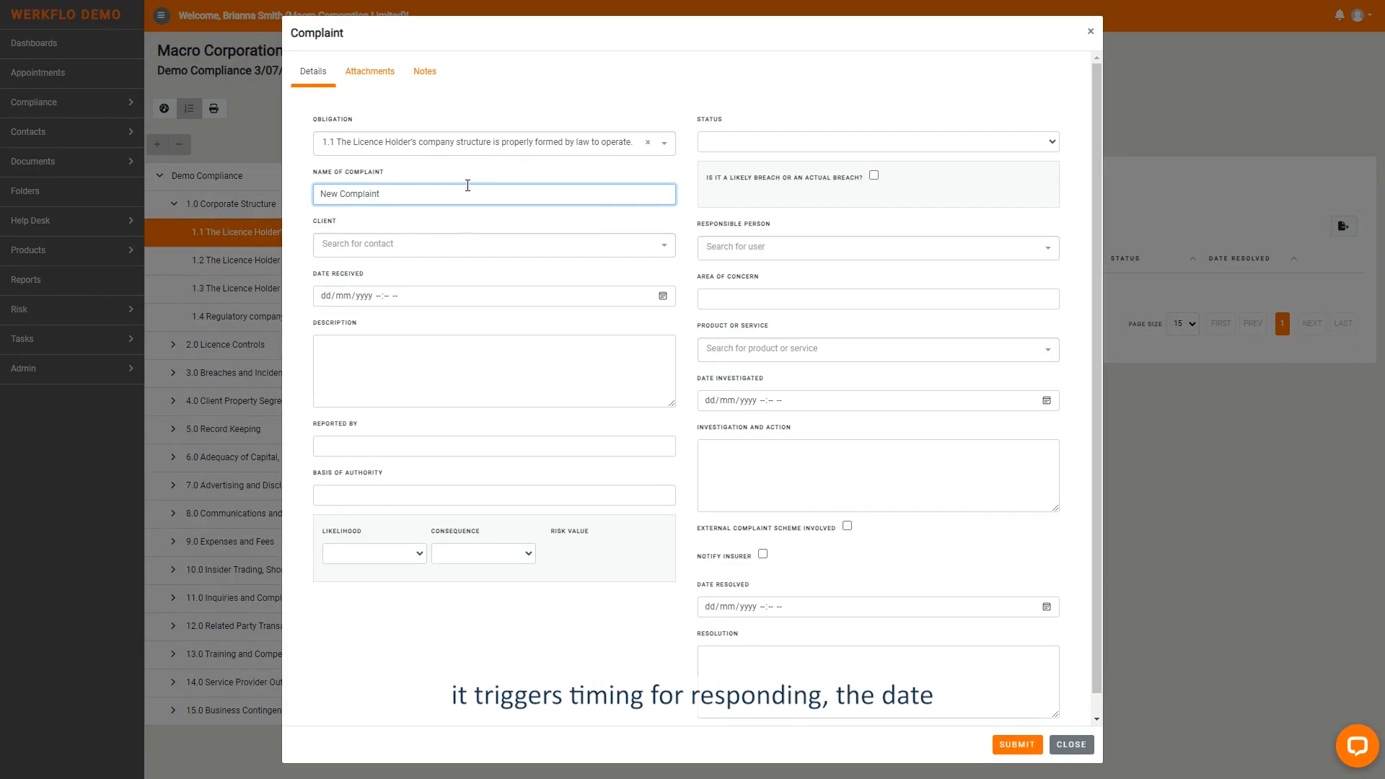
- Select a client for the complaint and set the date received to 03/07/2023 02:50 PM
left_click(444, 244)
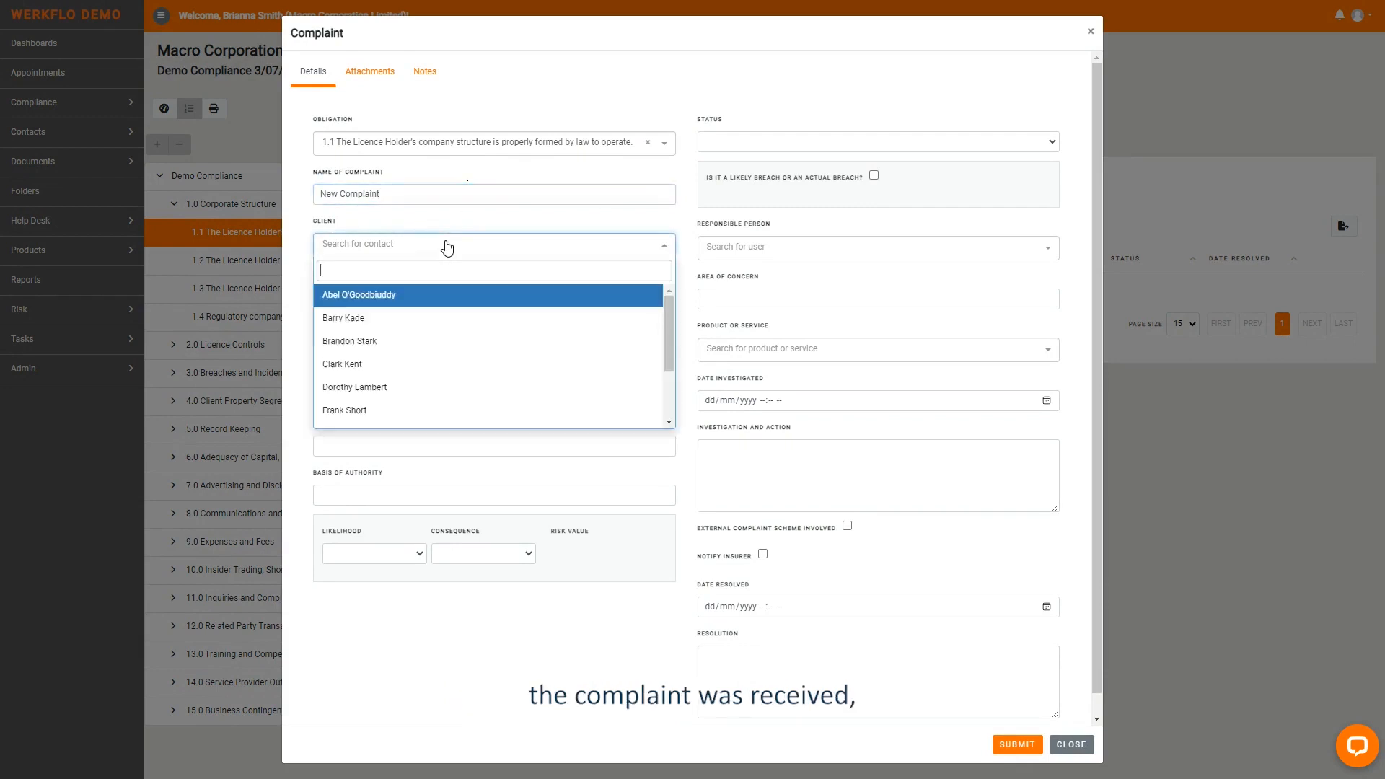
left_click(420, 388)
left_click(487, 413)
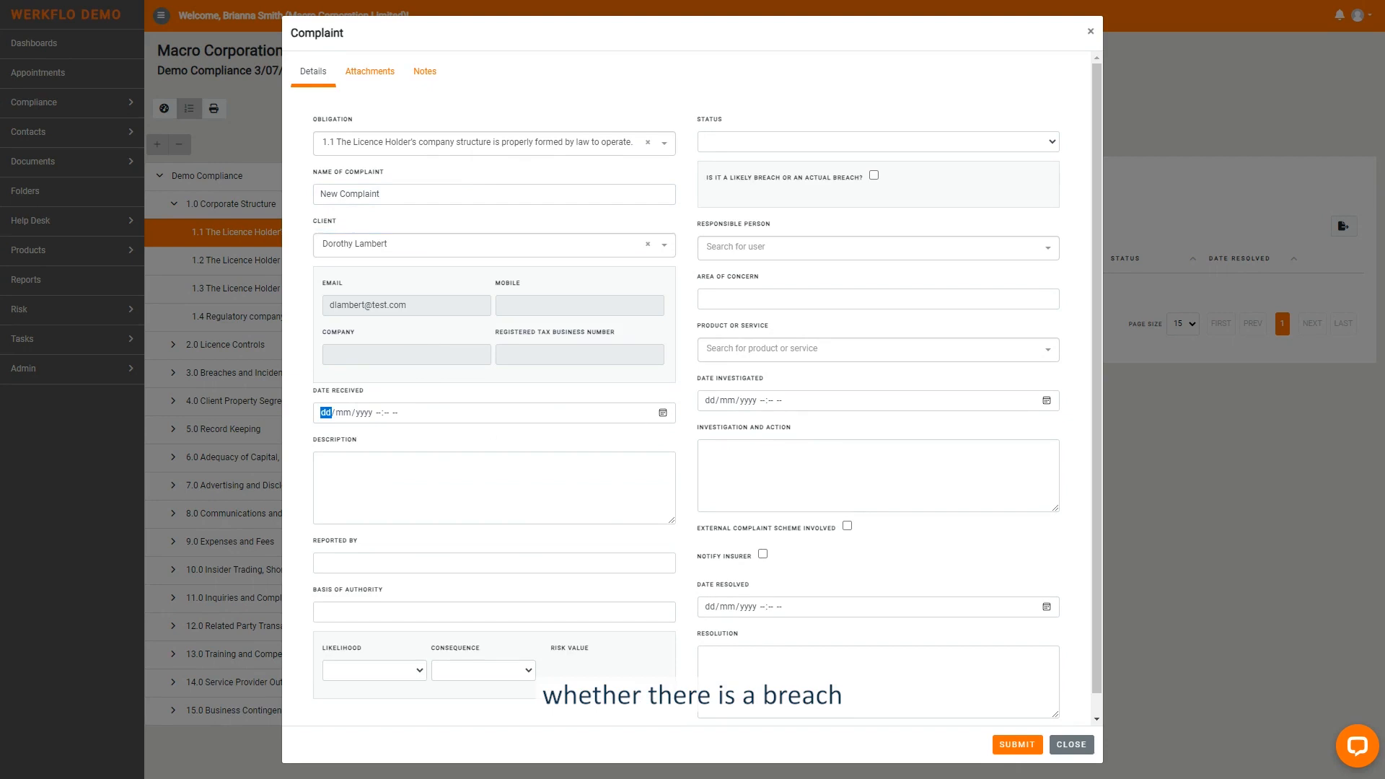
left_click(663, 413)
left_click(443, 613)
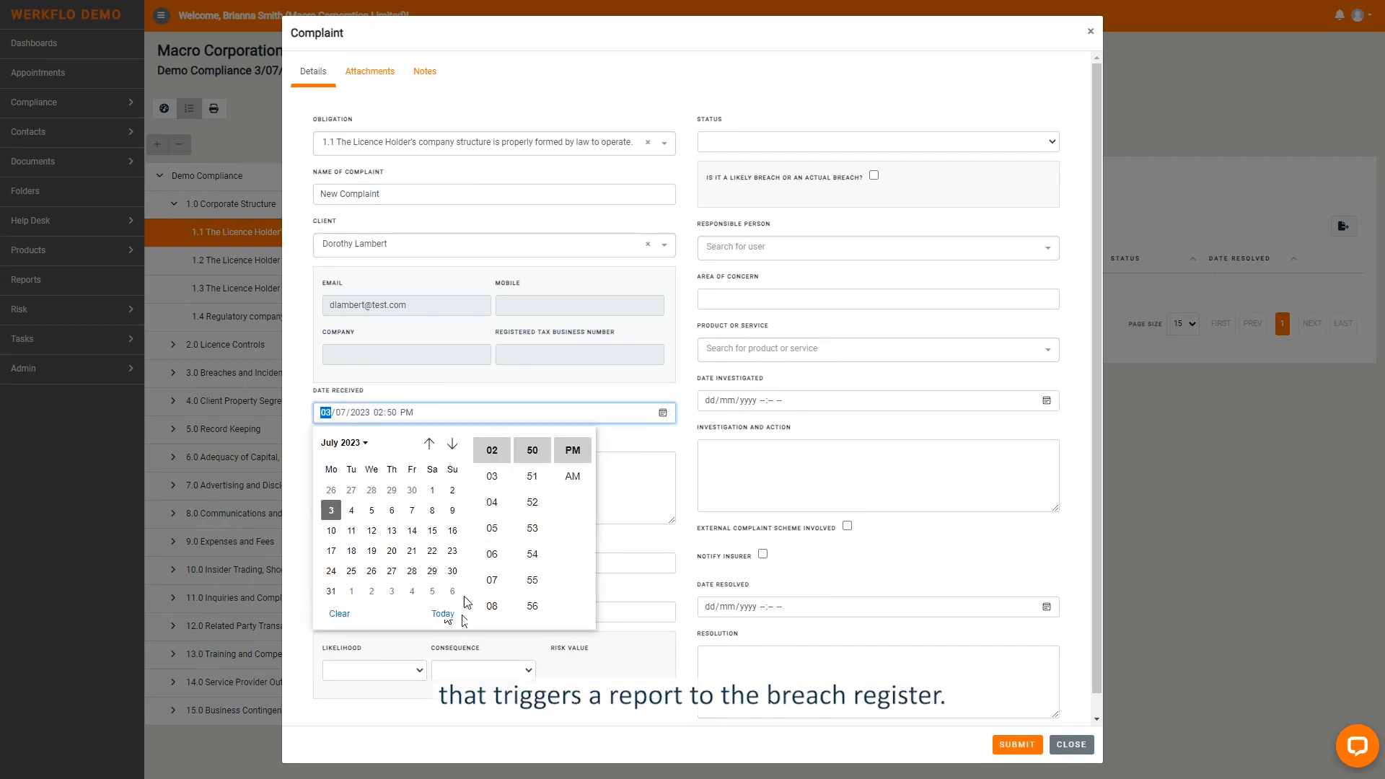
left_click(621, 444)
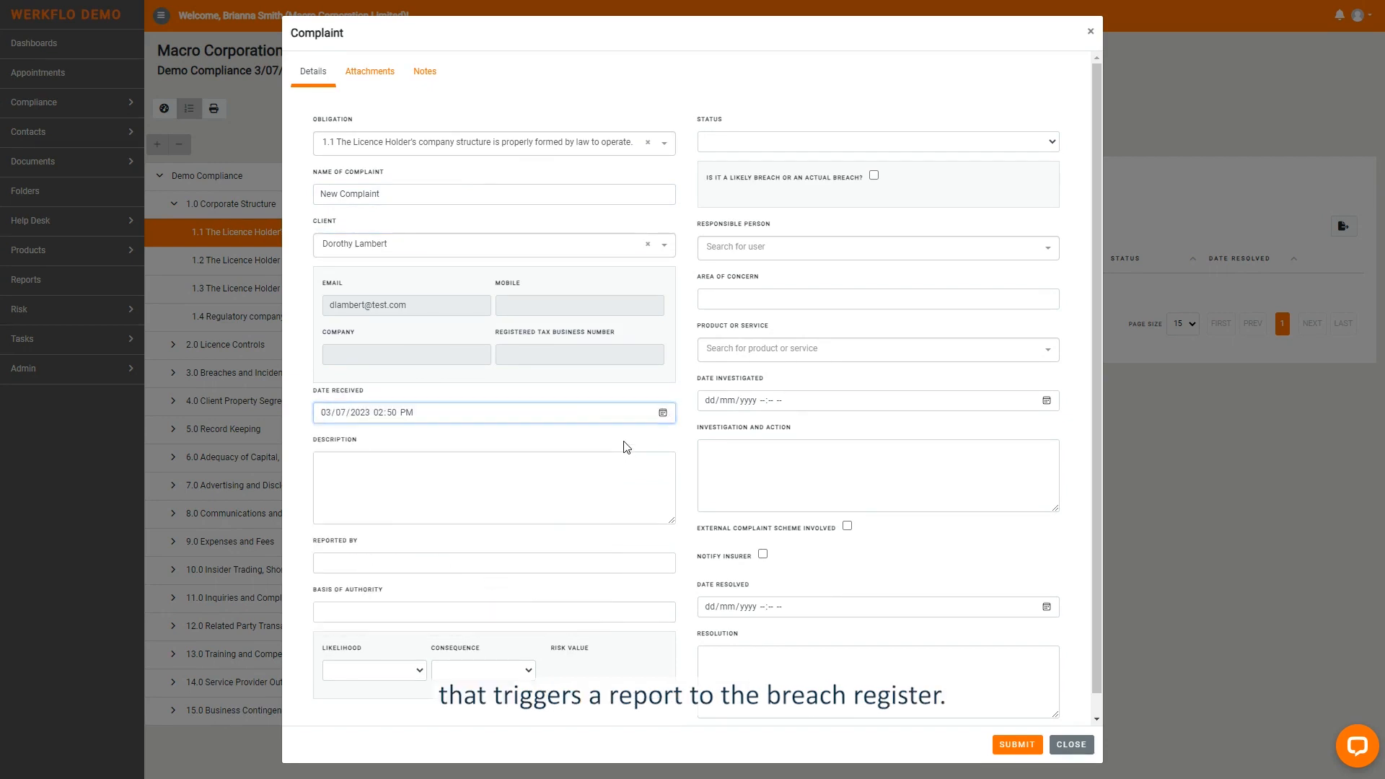
- Enter the reporting person's name, set the complaint's status to Open, assign a responsible person and save the complaint
left_click(401, 569)
left_click(380, 613)
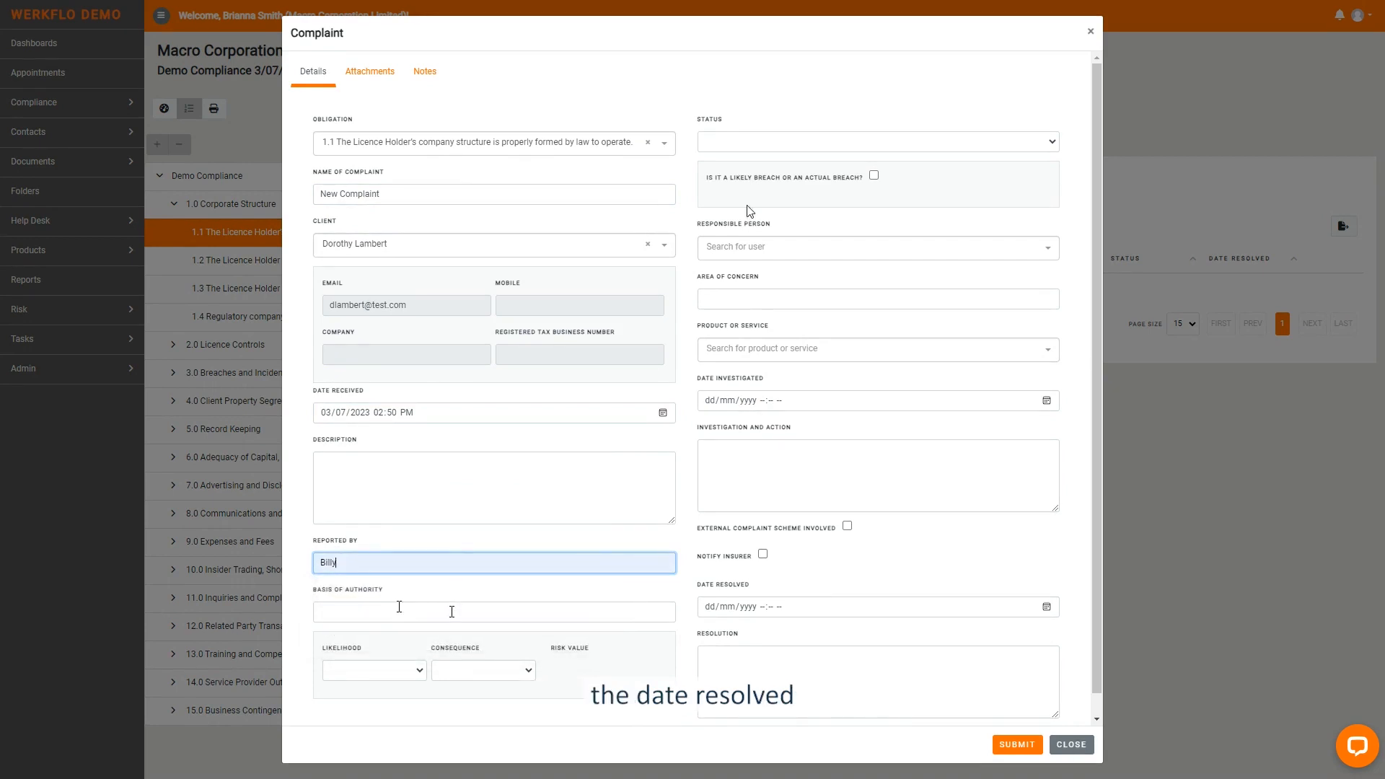
left_click(751, 145)
left_click(761, 177)
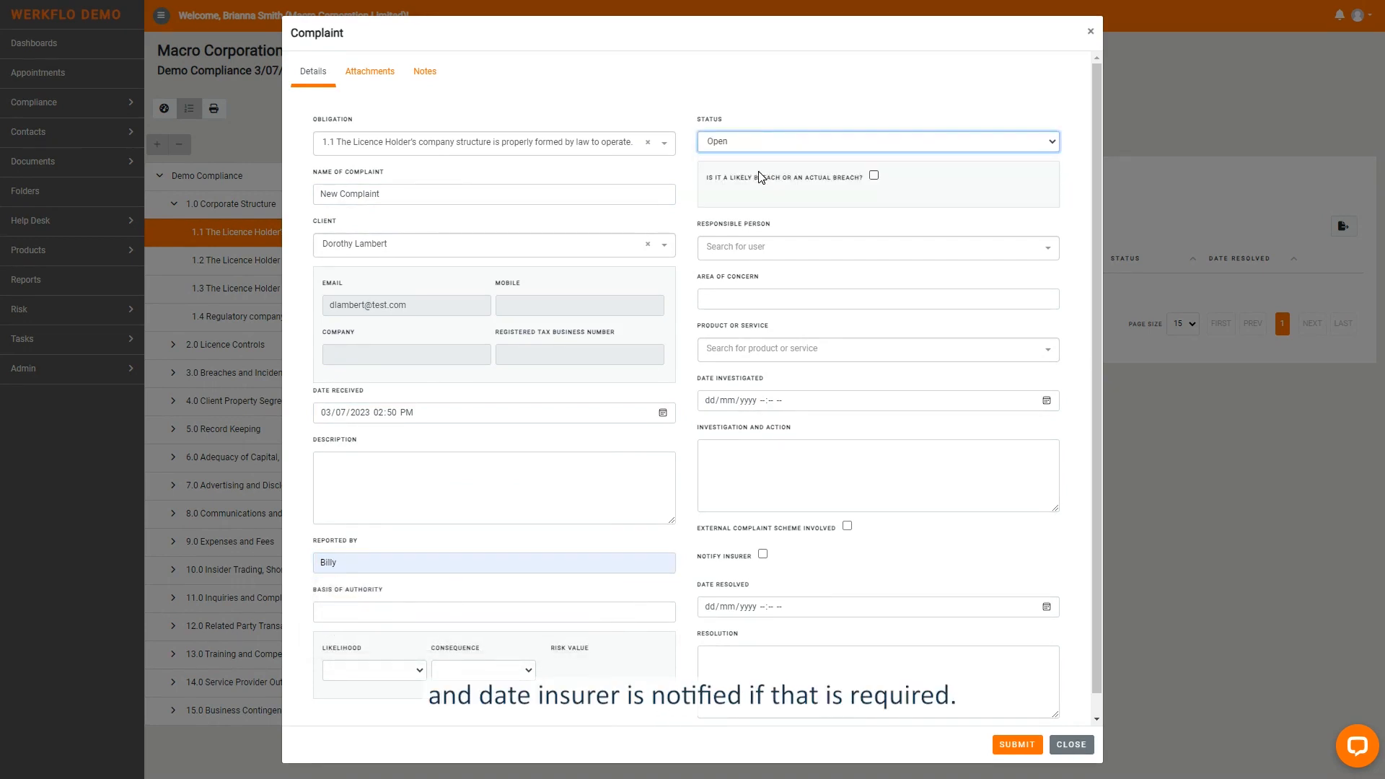
left_click(773, 247)
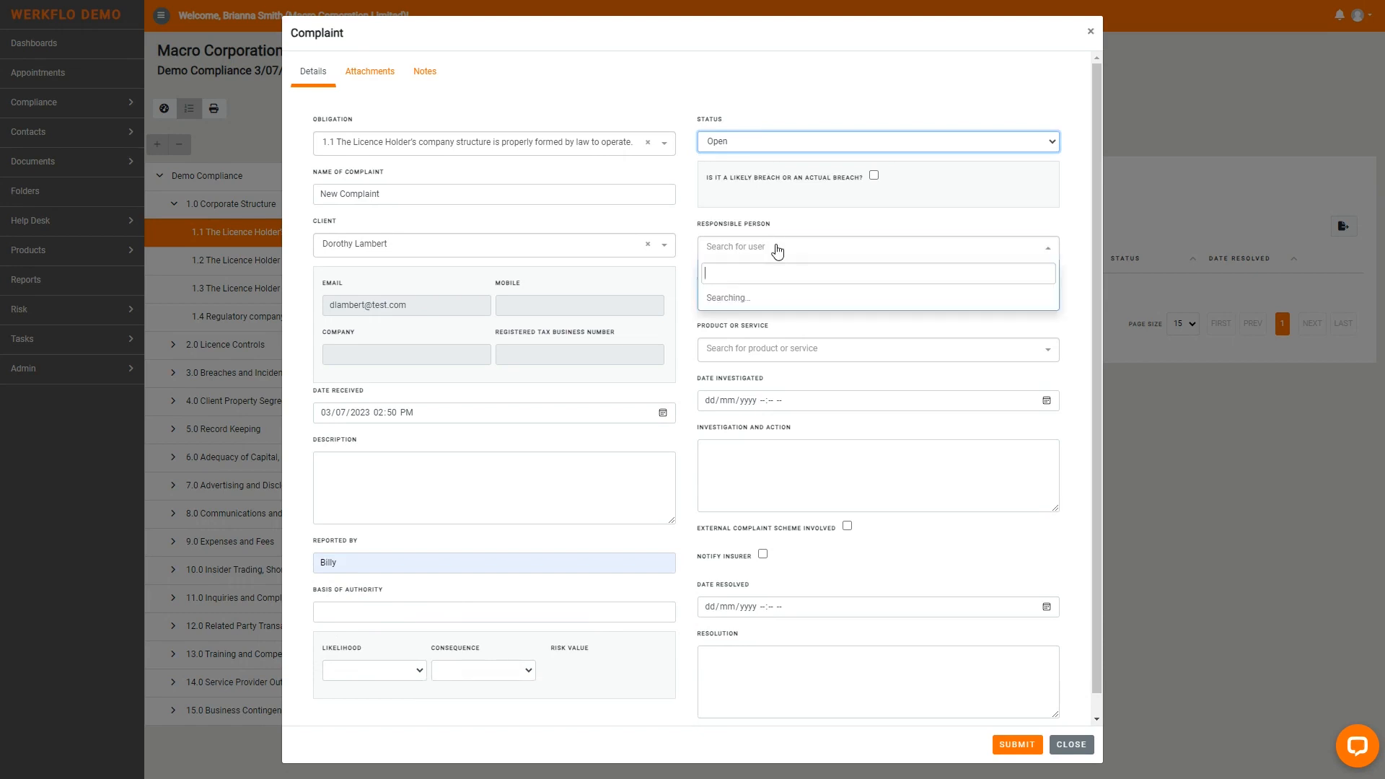
left_click(759, 298)
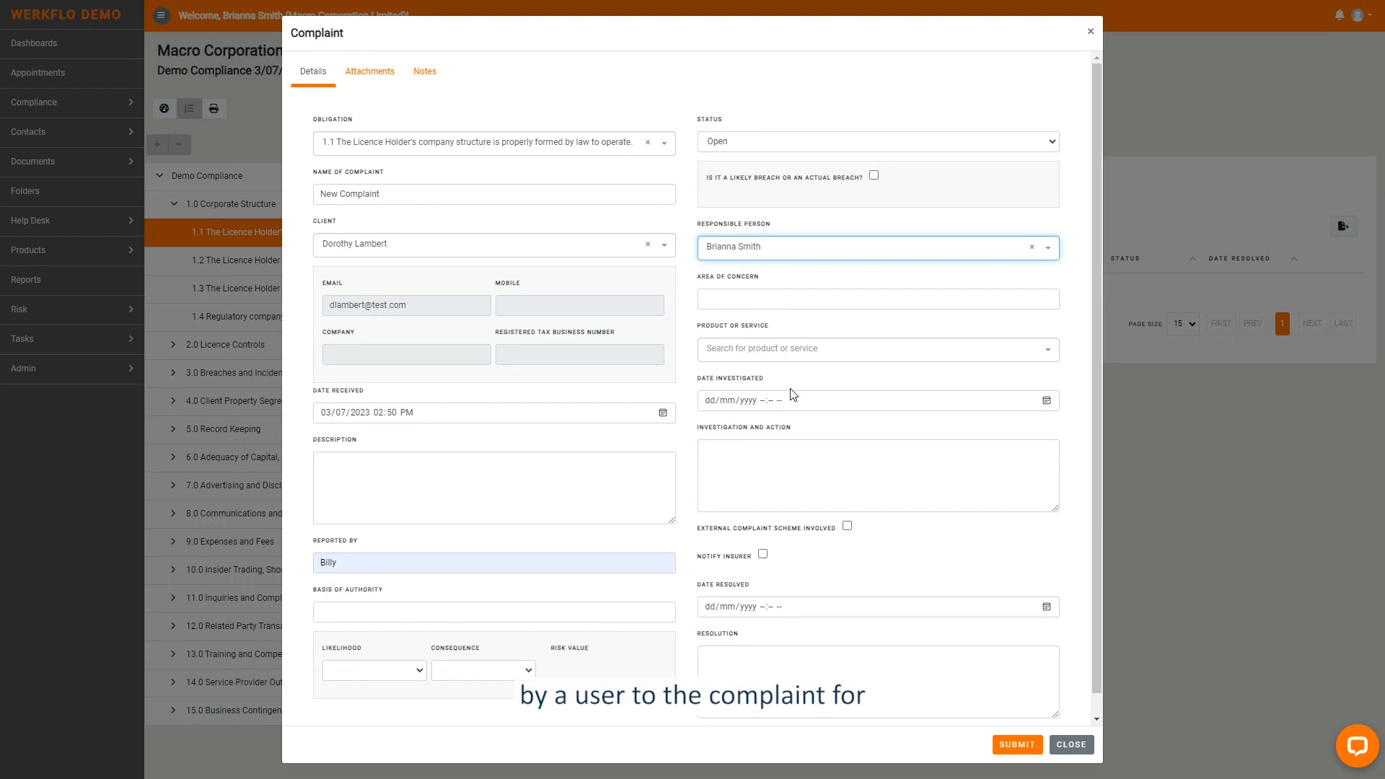
left_click(1010, 750)
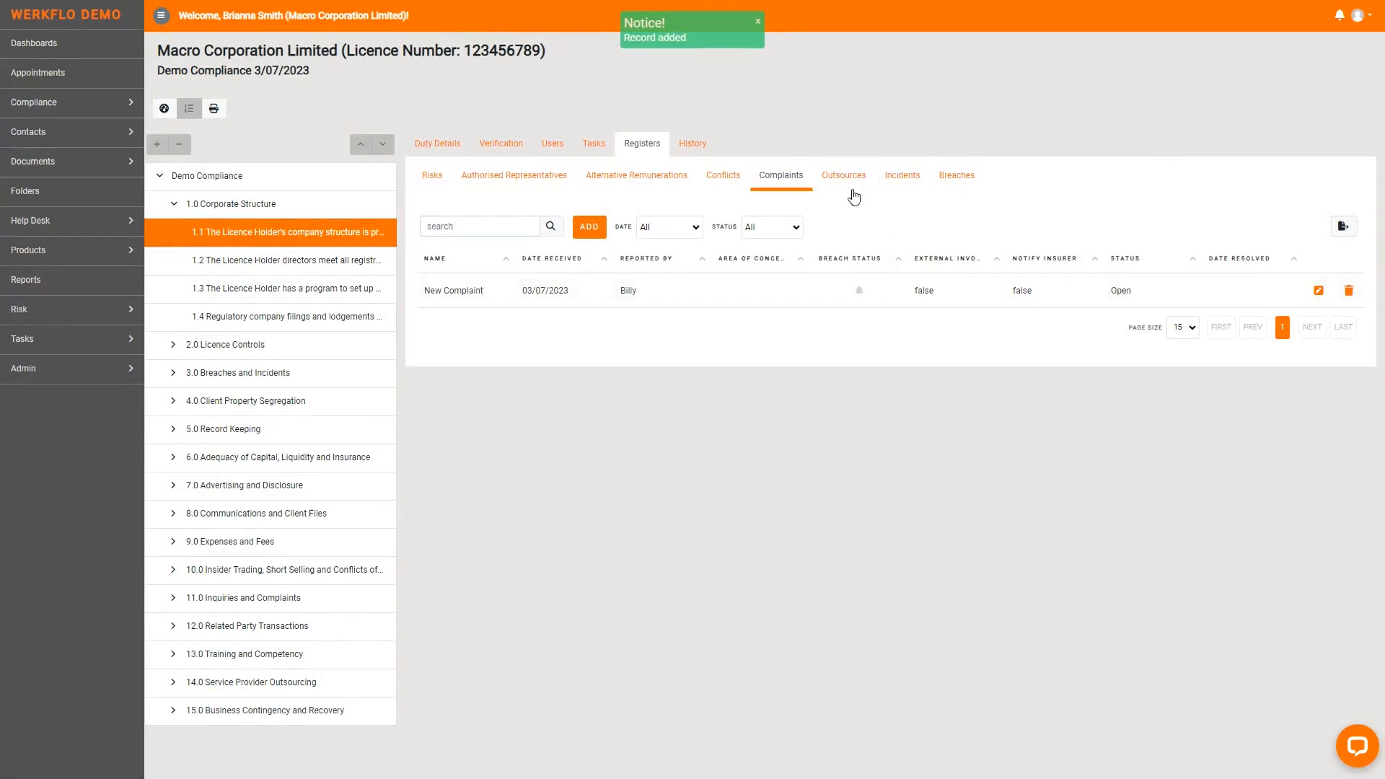
- Start an entry named New outsource in the Outsources register of obligation 1.1
left_click(843, 176)
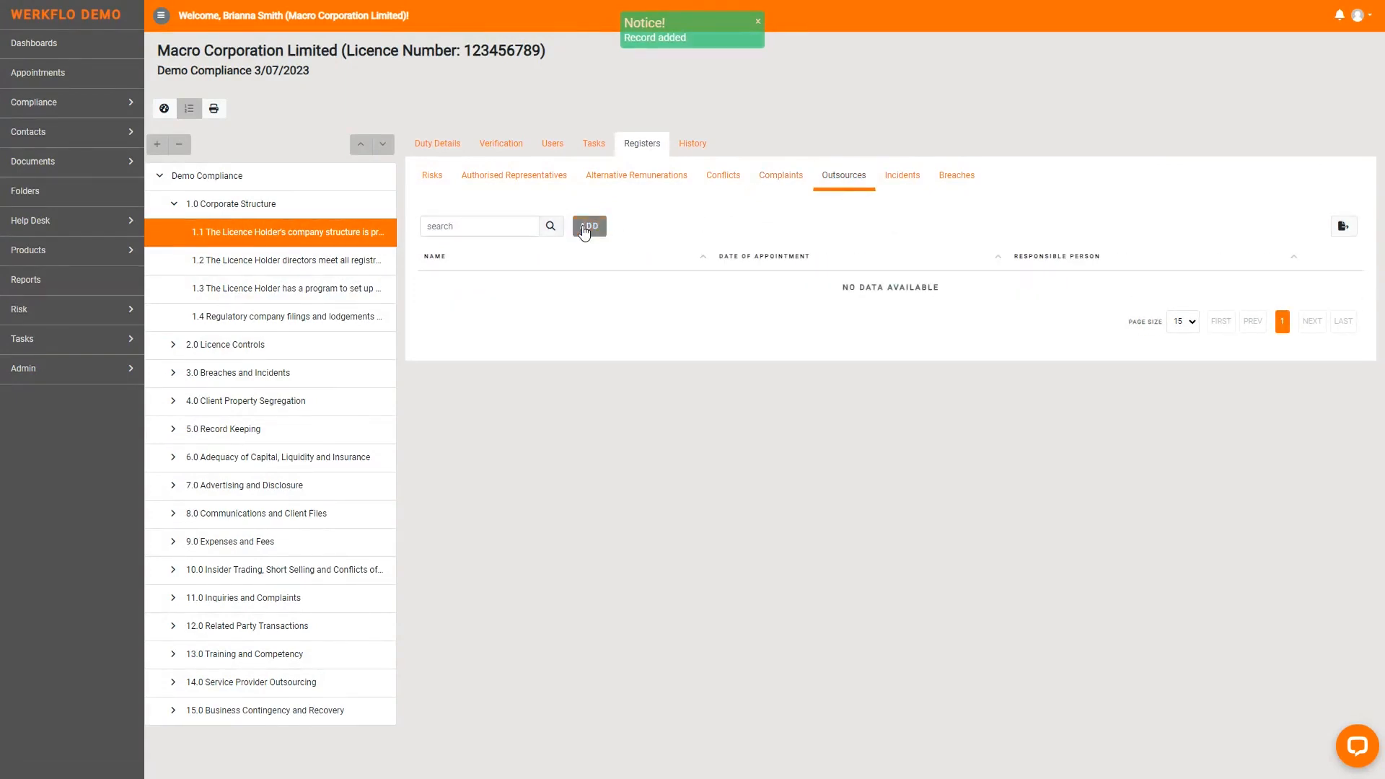
left_click(588, 226)
left_click(362, 196)
type("N")
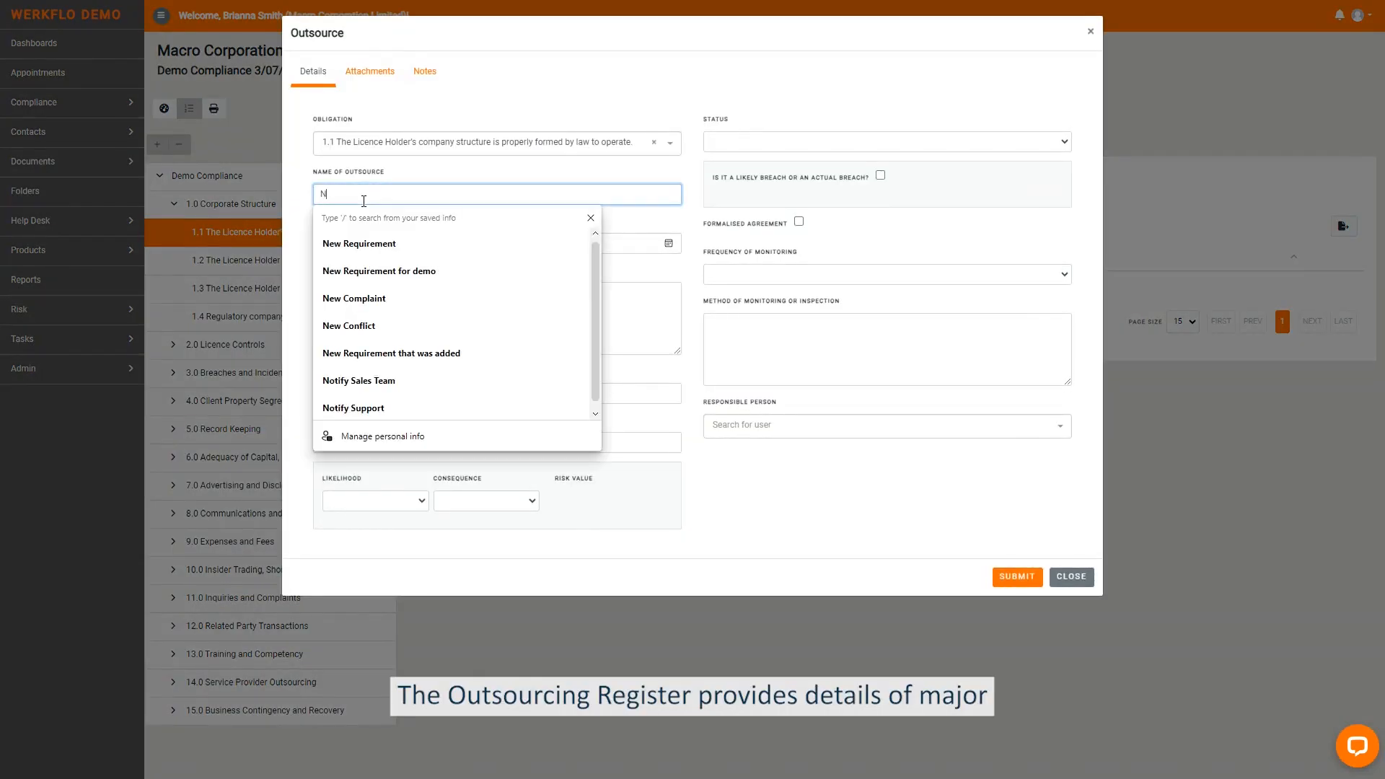
type("ew outsource")
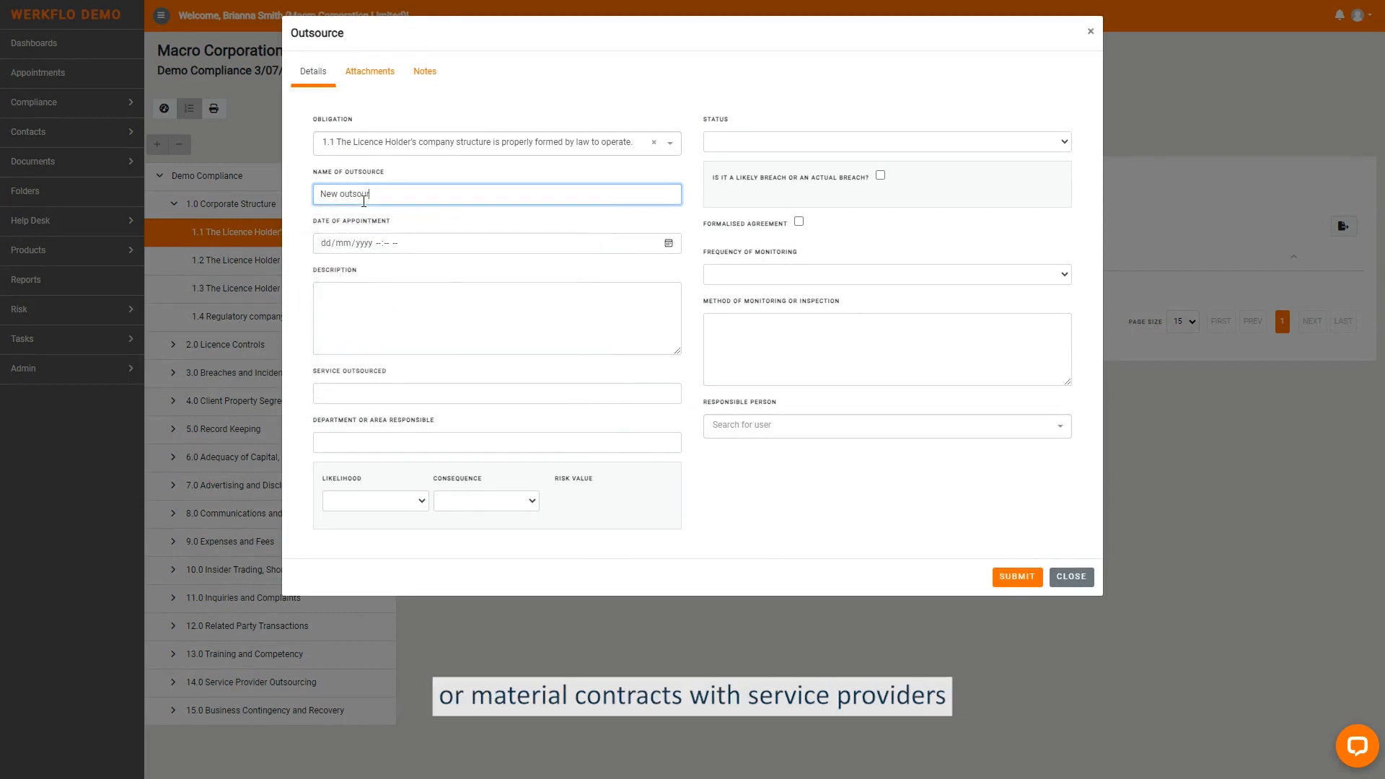
- Set the outsource's date of appointment to 03/07/2023 02:50 PM
left_click(670, 245)
left_click(450, 448)
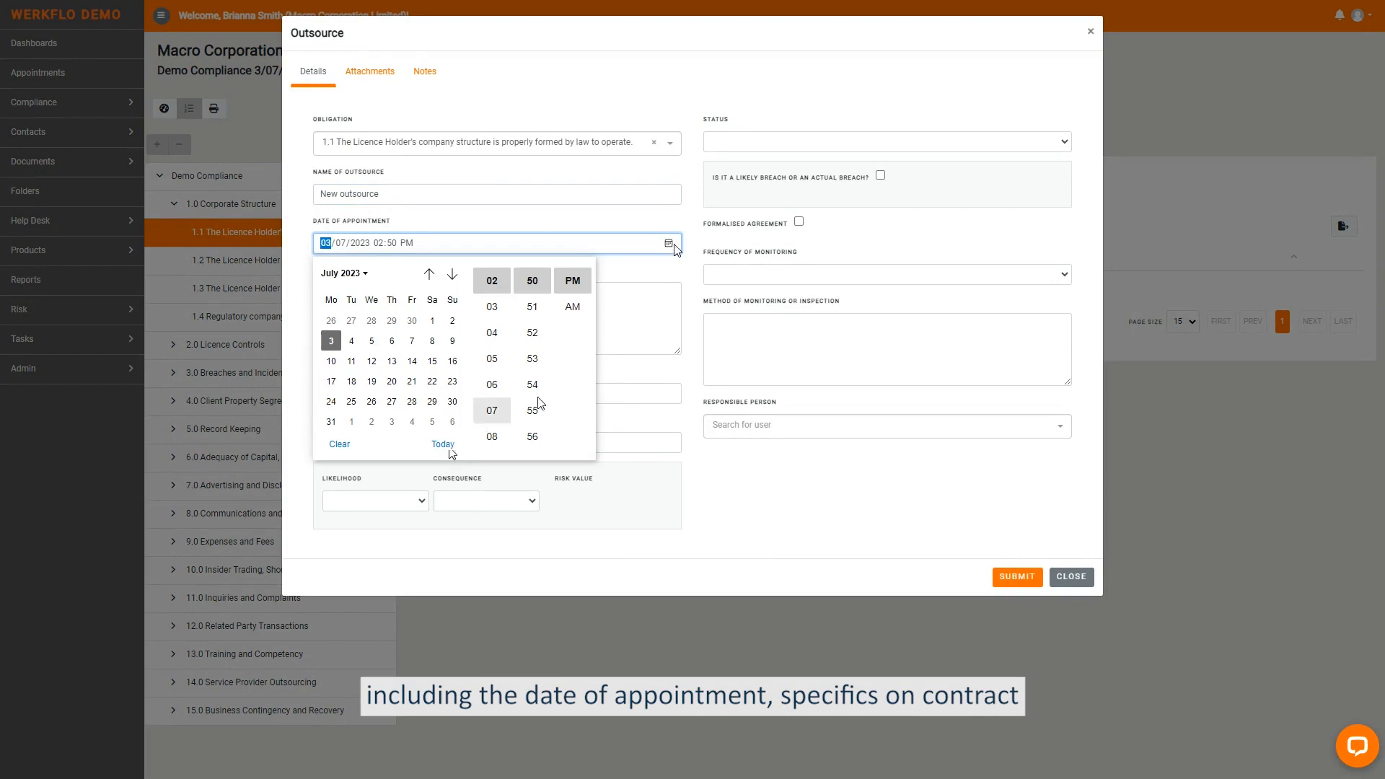
left_click(621, 280)
left_click(404, 396)
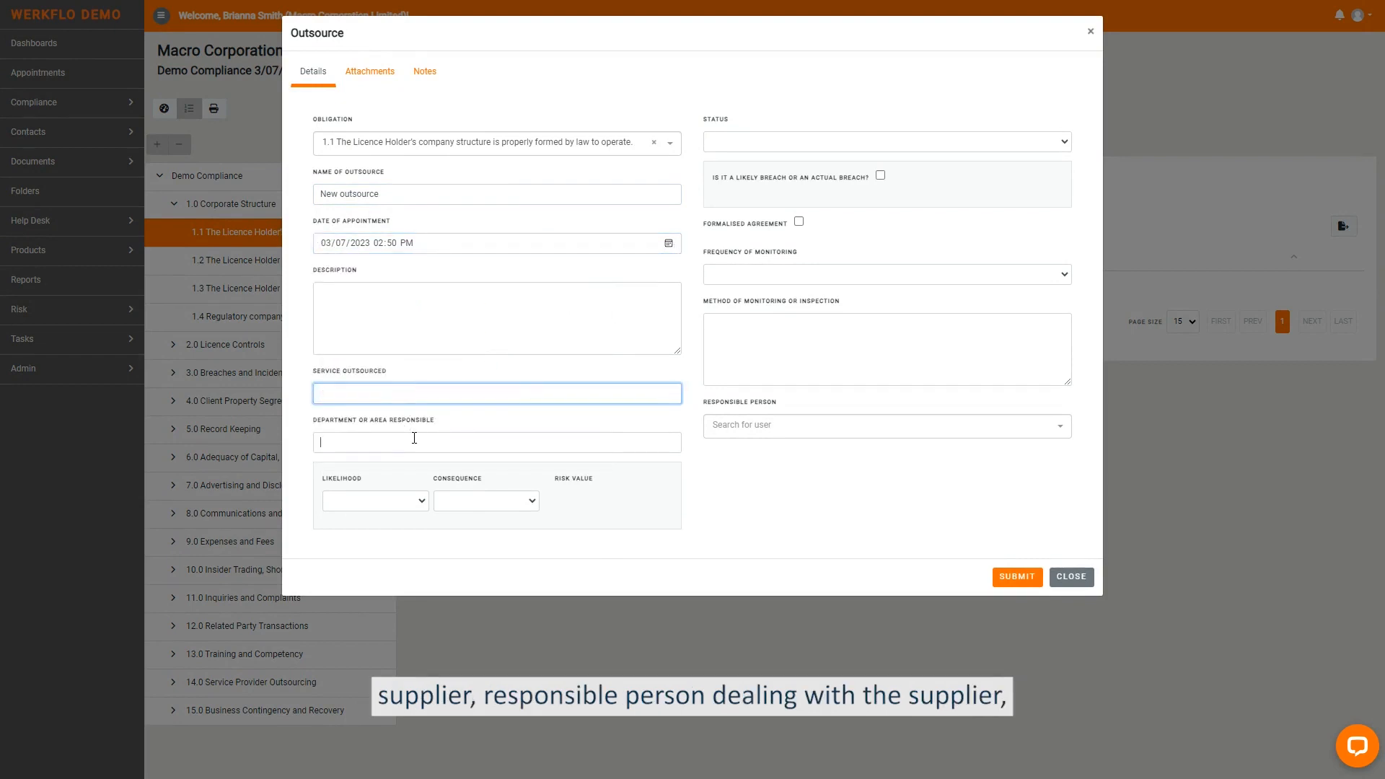
left_click(414, 438)
- Set the outsource's status to Open with Quarterly monitoring, mark it as a formalised agreement and assign a responsible person
left_click(740, 148)
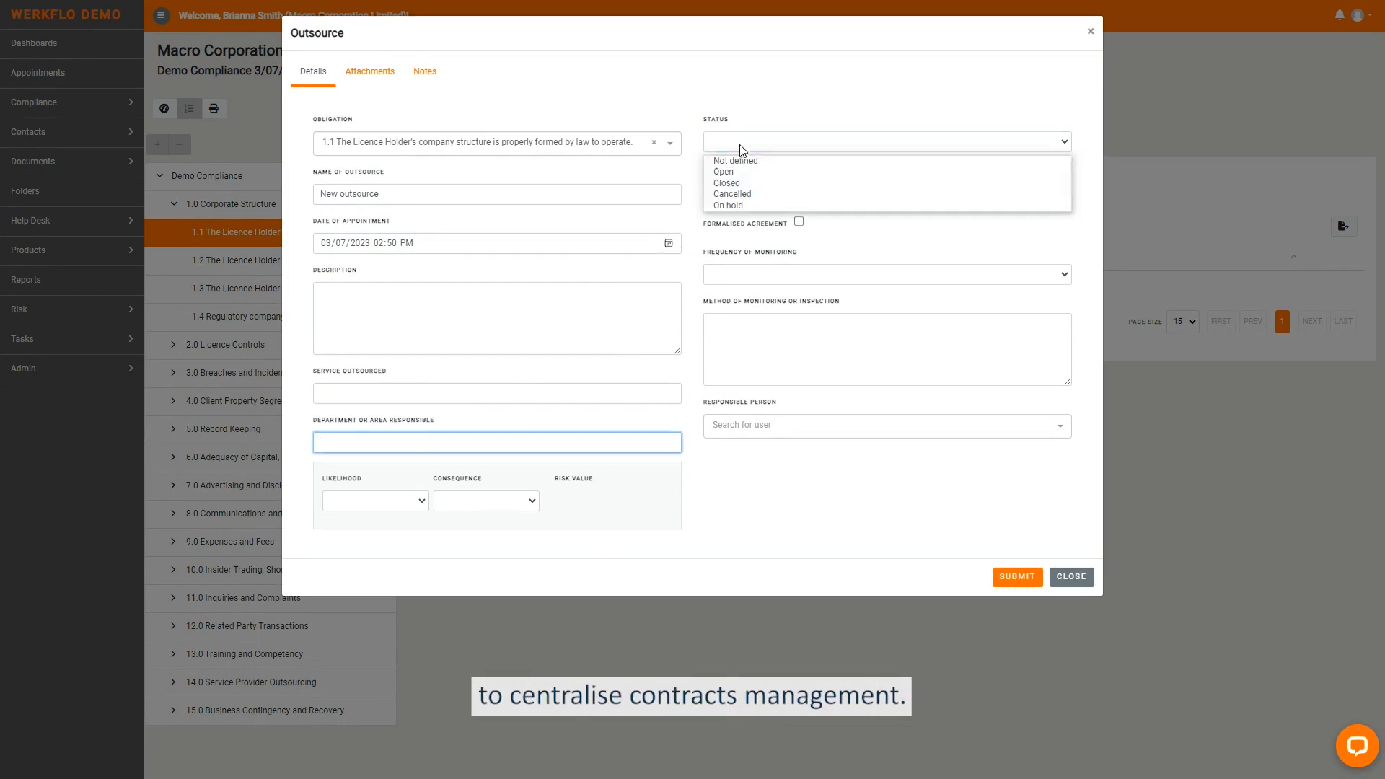
left_click(746, 173)
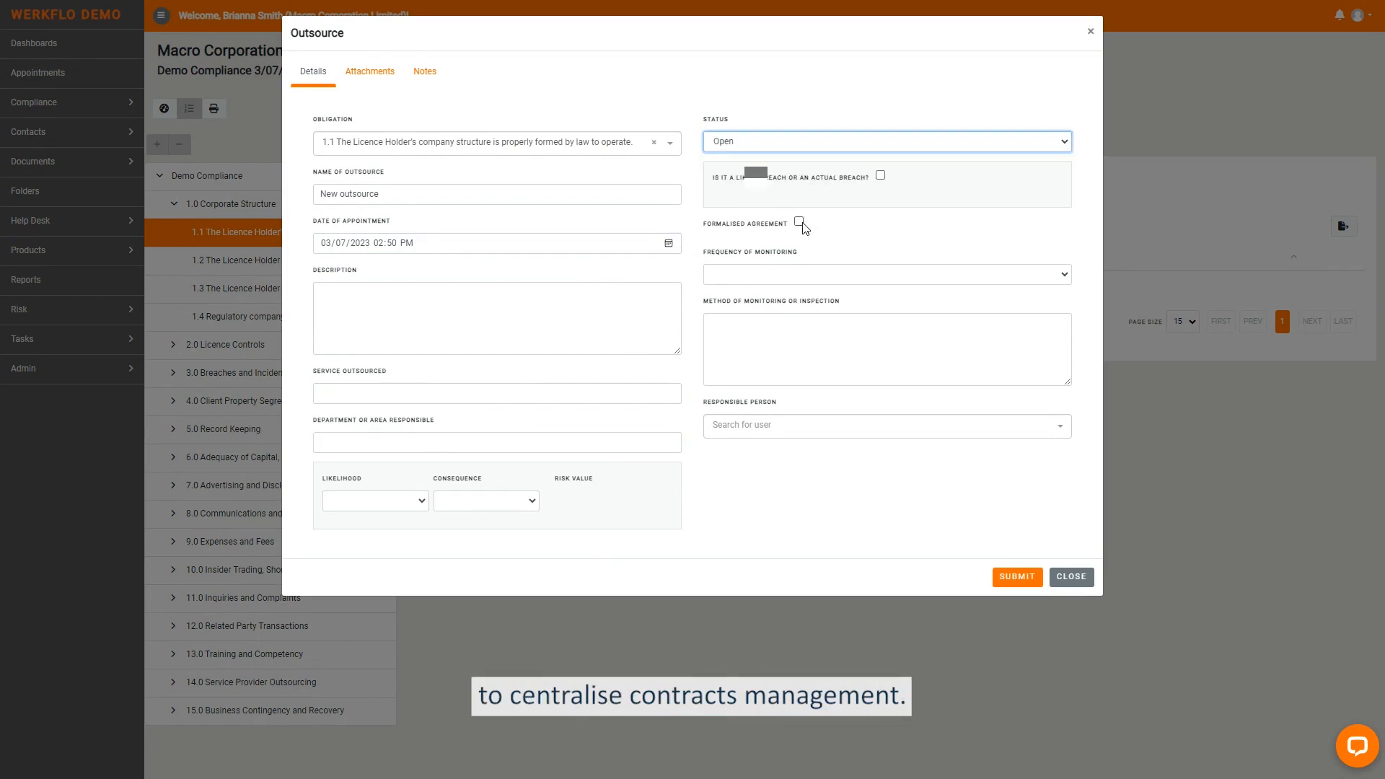
left_click(806, 279)
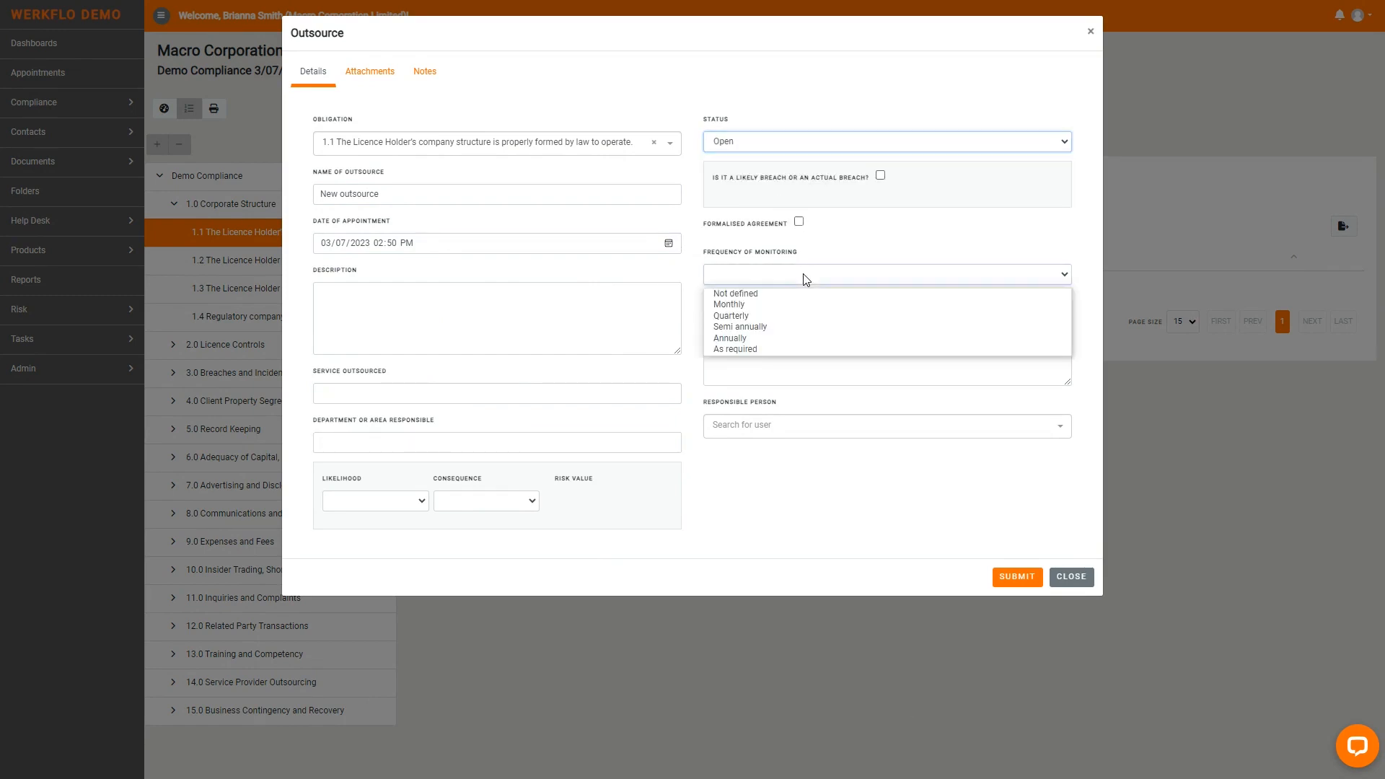
left_click(785, 316)
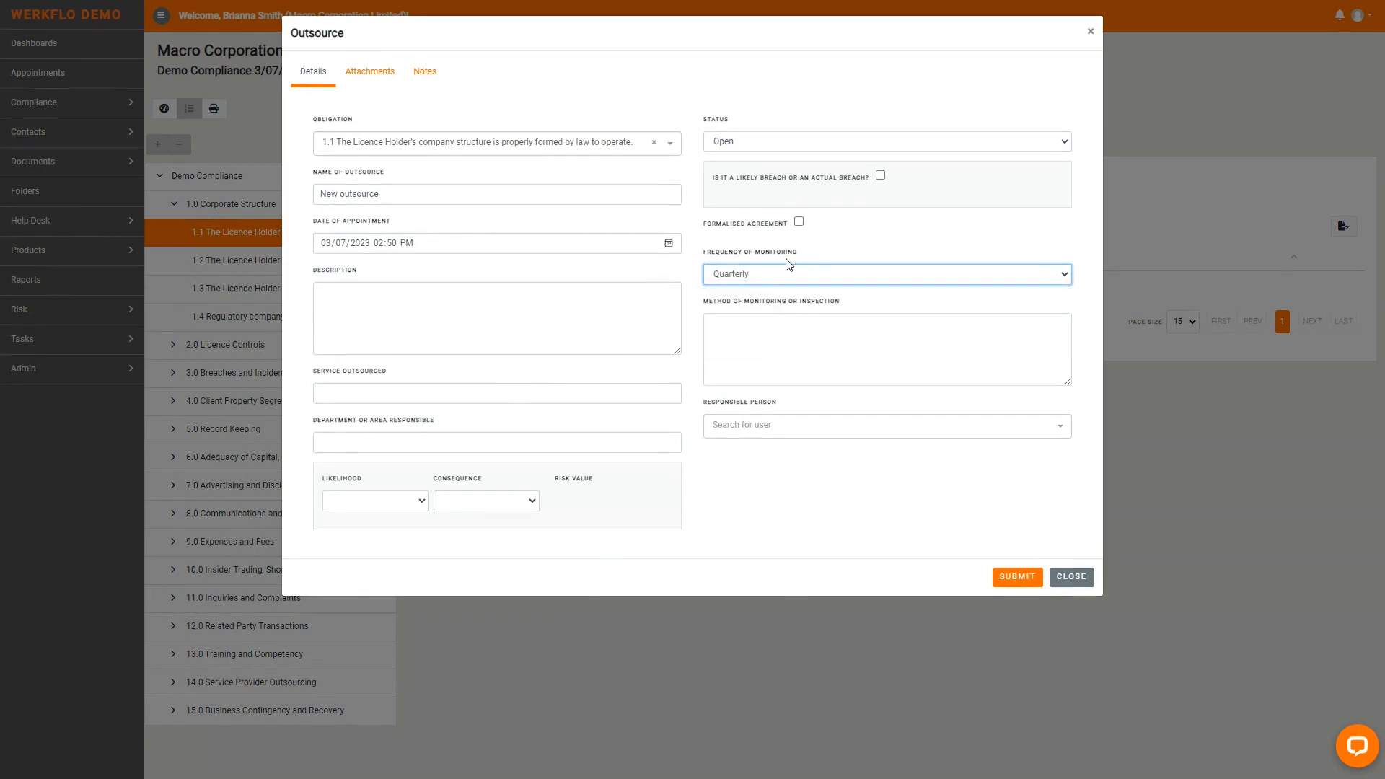
left_click(799, 222)
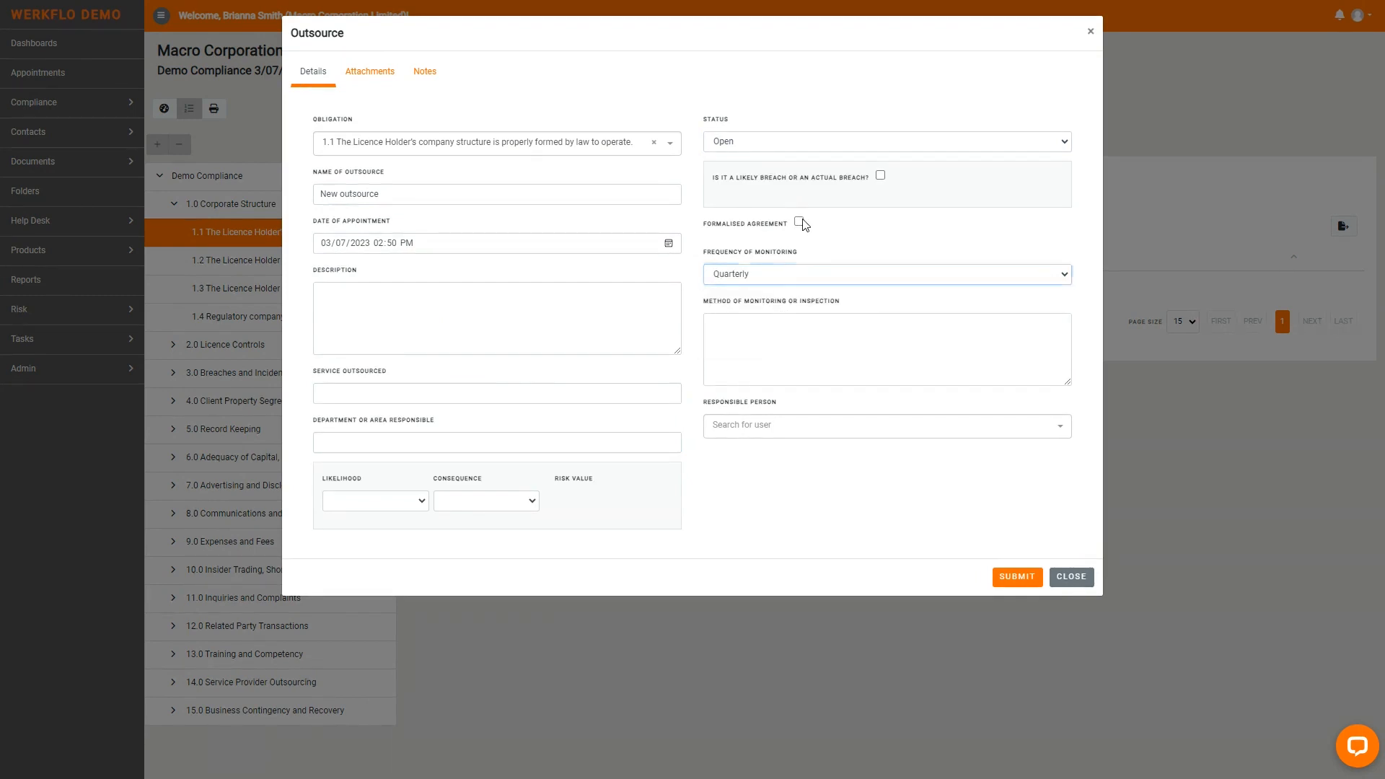
left_click(853, 433)
left_click(847, 476)
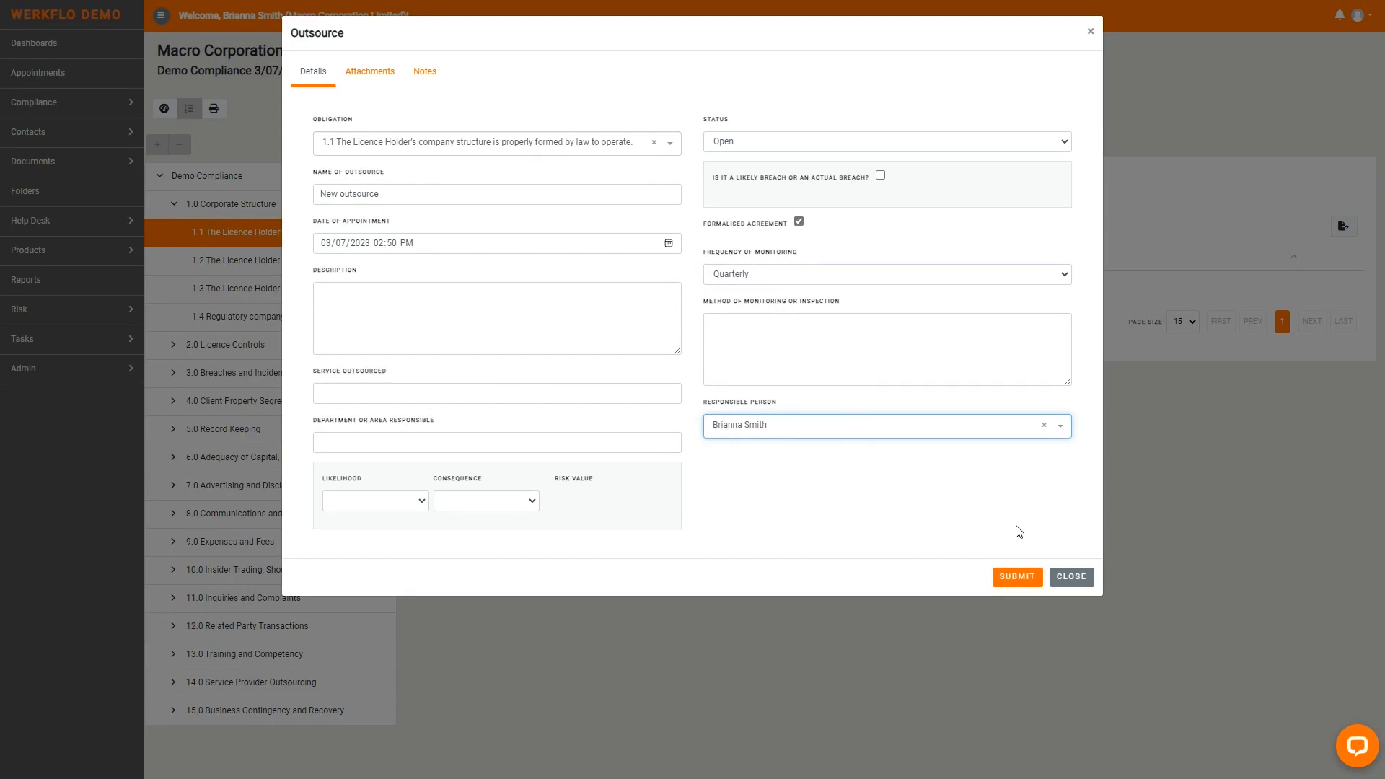
- Save the outsource and start an entry named New incident in the Incidents register of obligation 1.1
left_click(1016, 584)
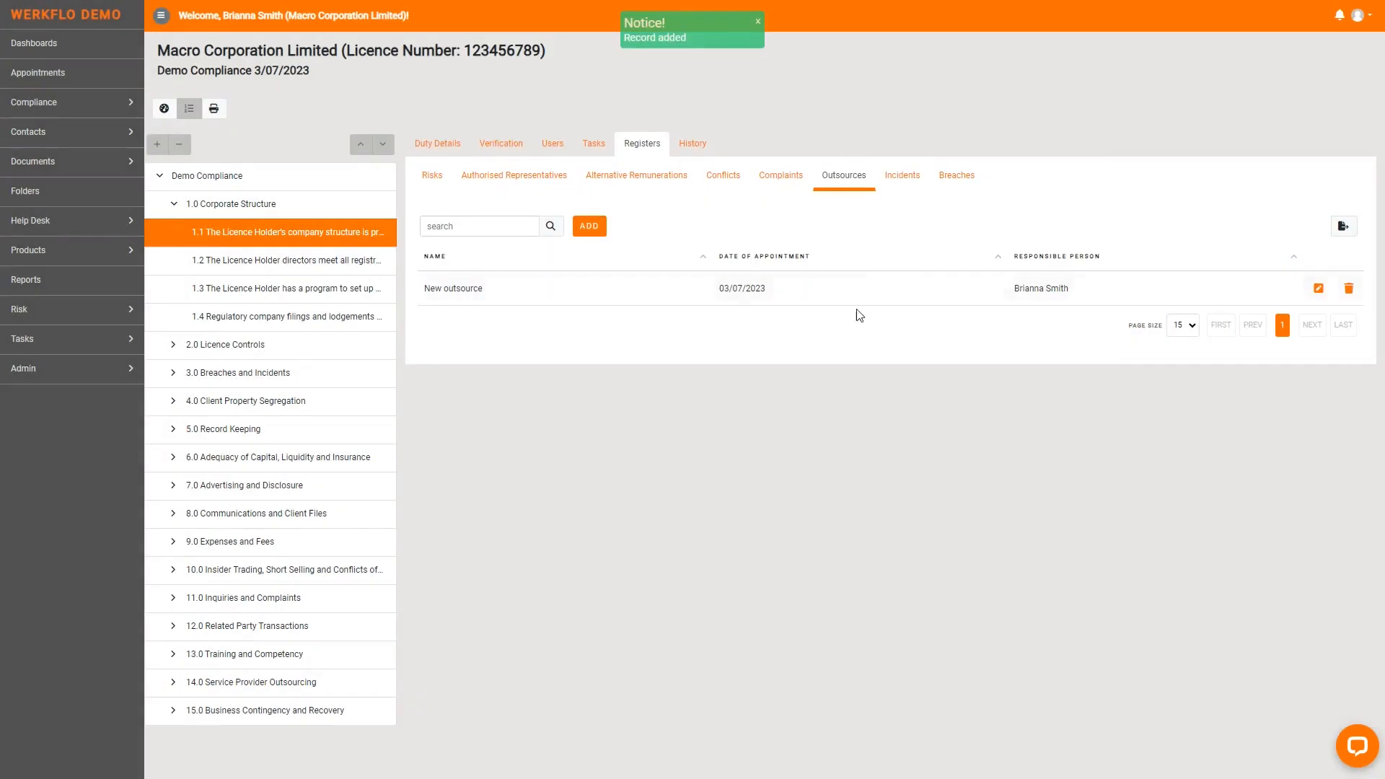
left_click(902, 176)
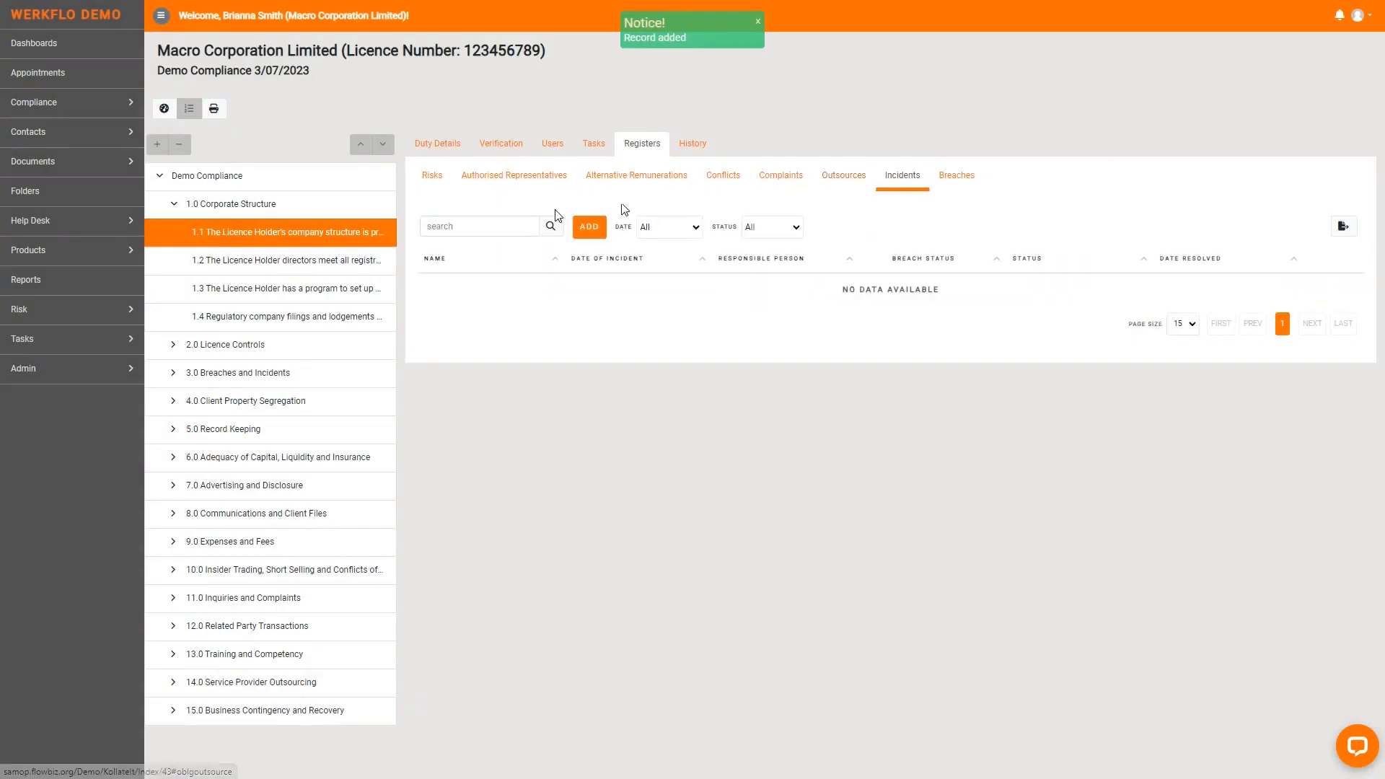
left_click(589, 227)
left_click(402, 202)
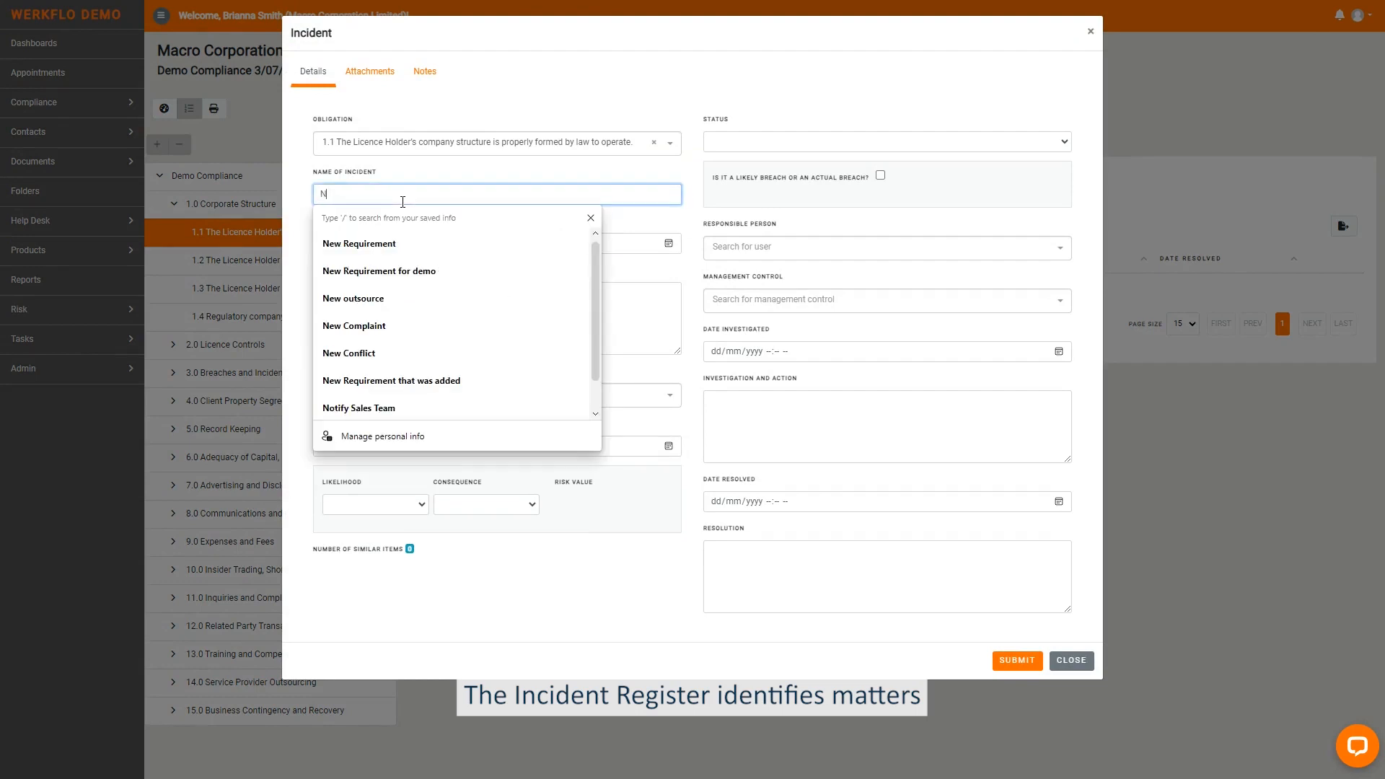
type("New incident")
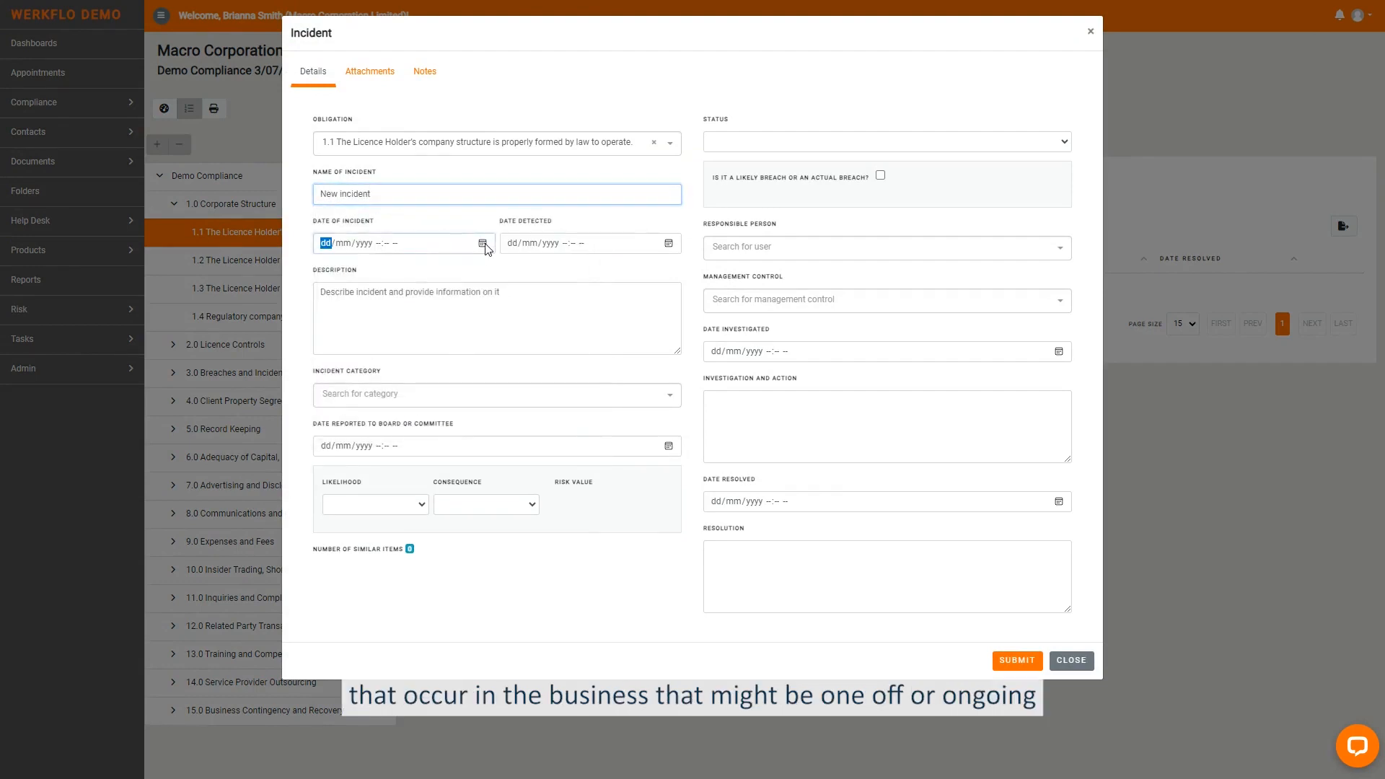
- Set both the date of incident and the date detected to 03/07/2023 02:51 PM
left_click(483, 244)
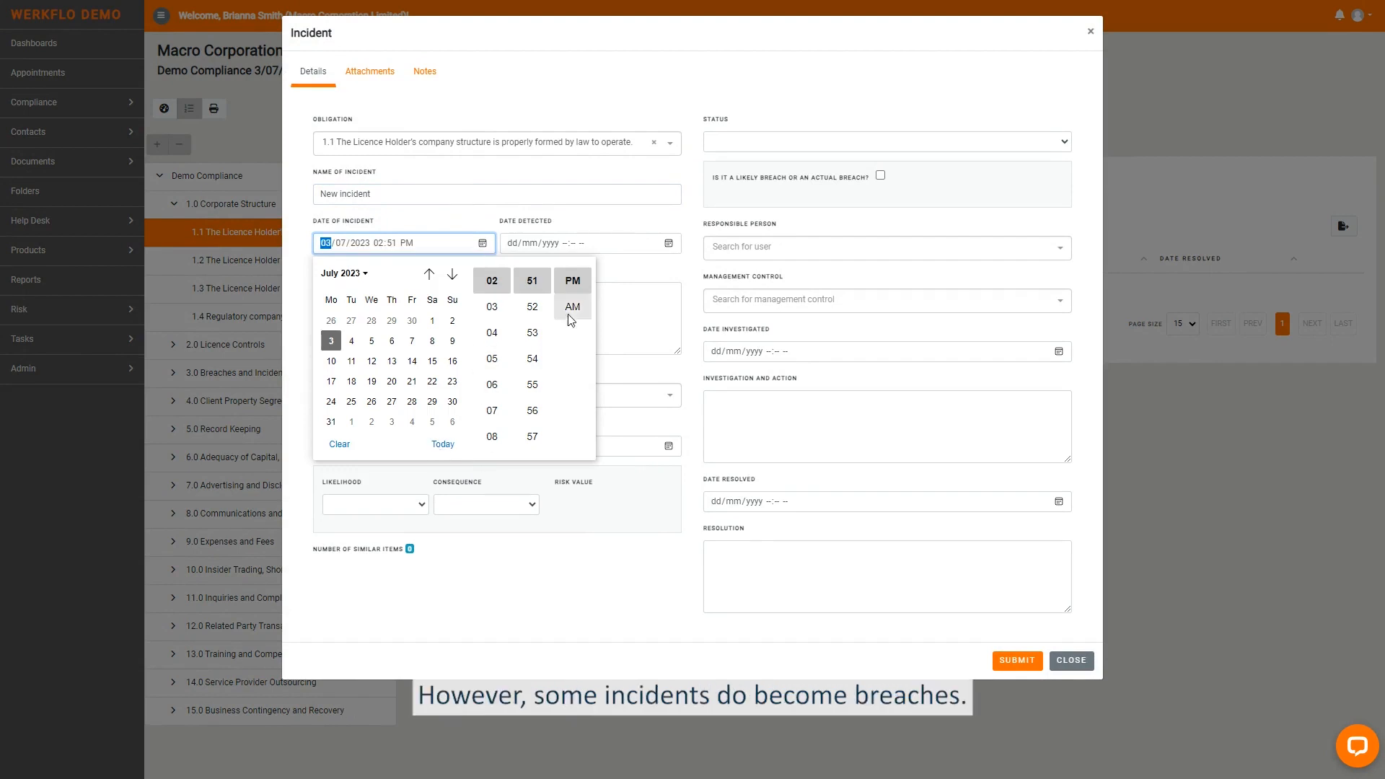
left_click(669, 244)
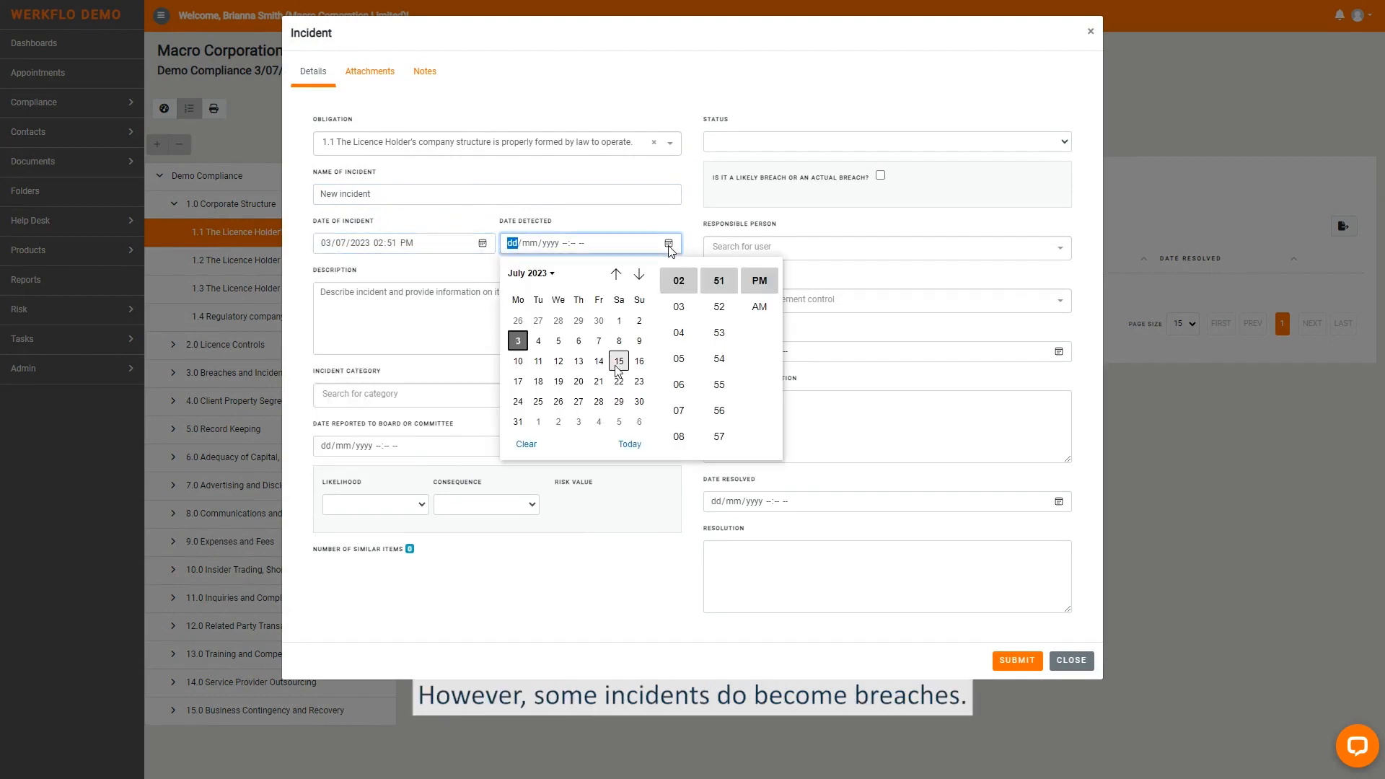
left_click(636, 450)
left_click(412, 328)
- Set the incident category to Major and the date reported to board or committee to 03/07/2023 02:51 PM
left_click(432, 401)
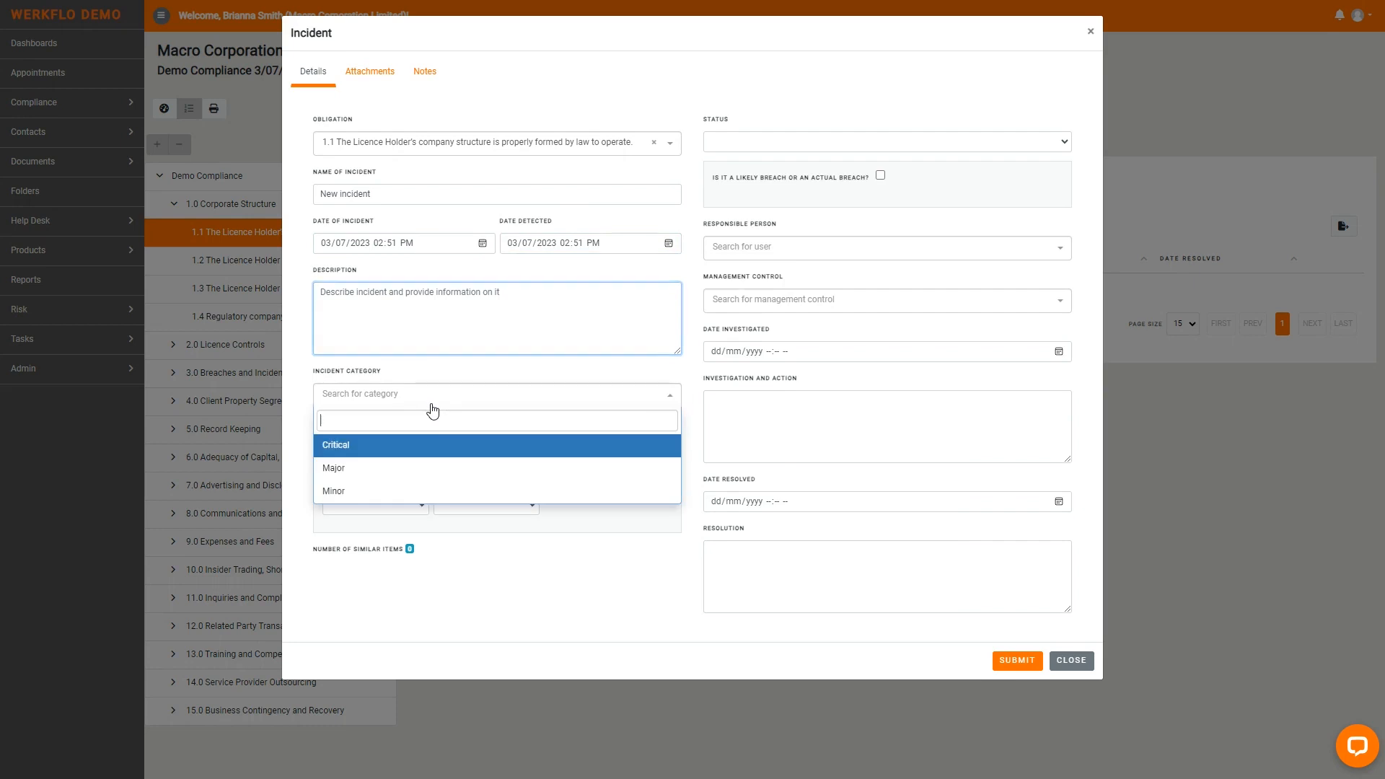
left_click(411, 490)
left_click(406, 396)
left_click(371, 466)
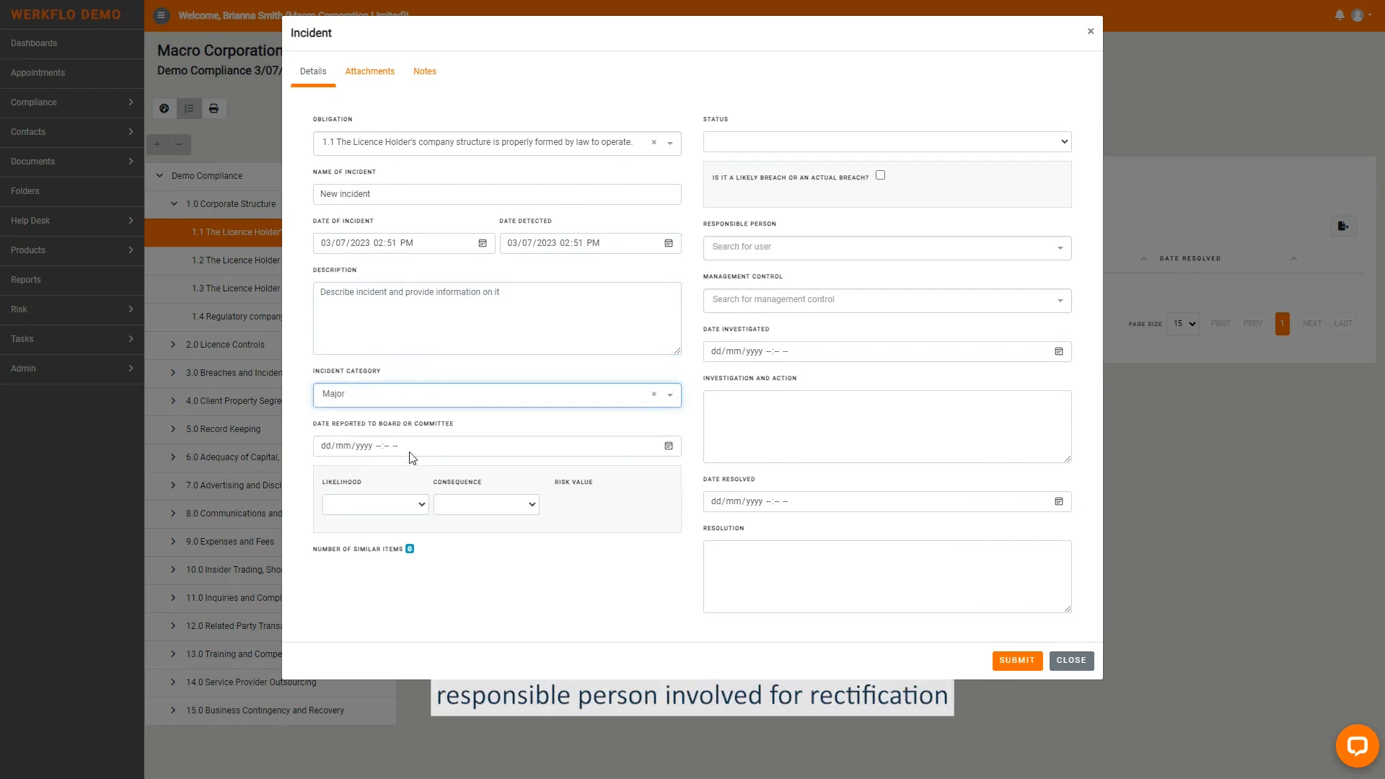
left_click(668, 447)
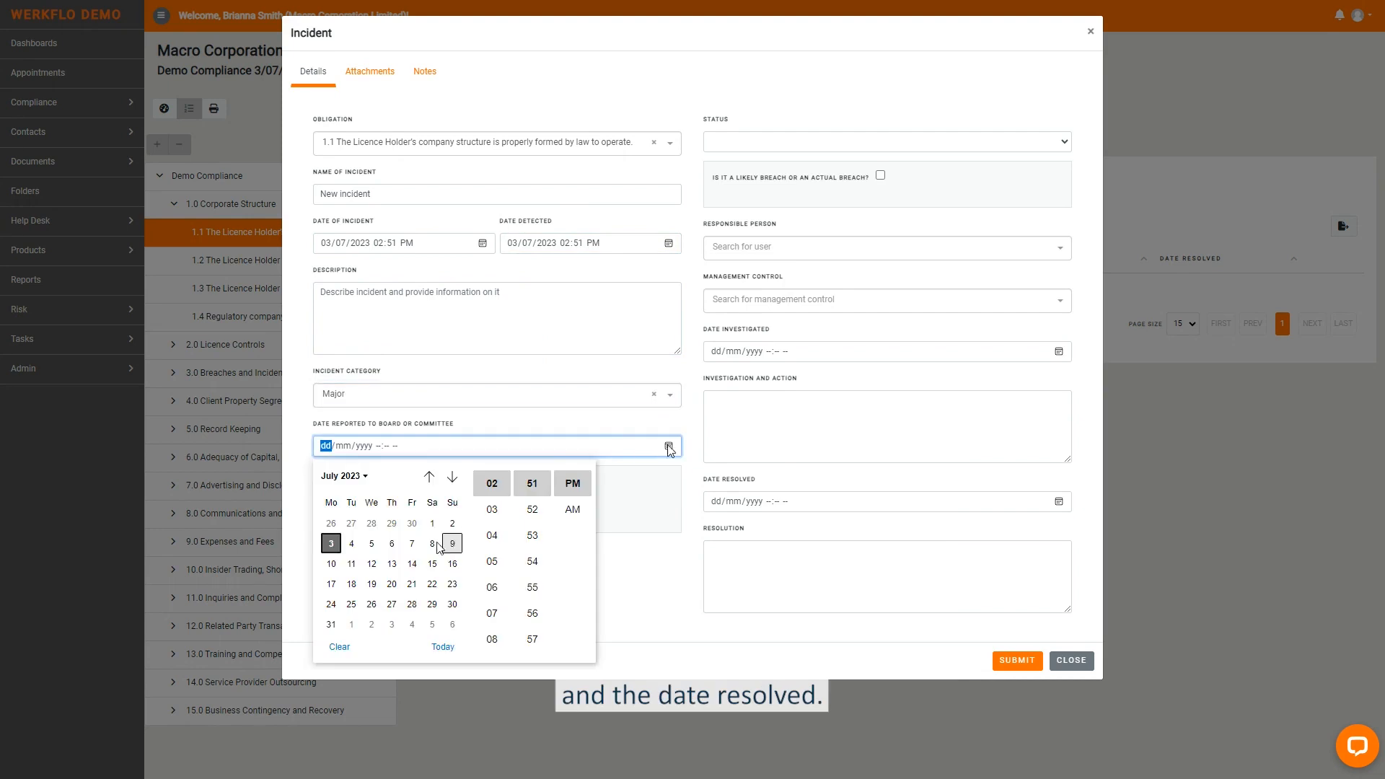
left_click(442, 647)
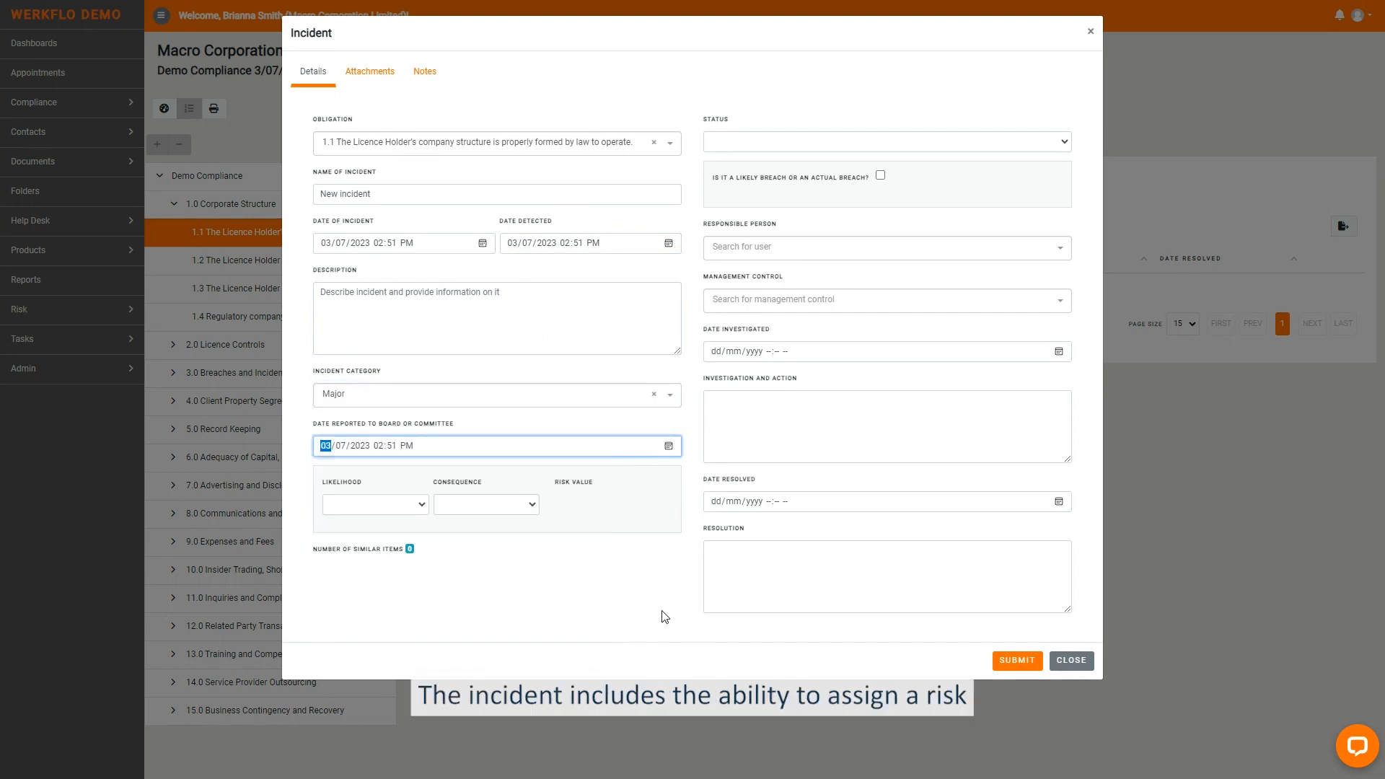
- Set the incident's status to Open and mark it as a likely or actual breach
left_click(788, 143)
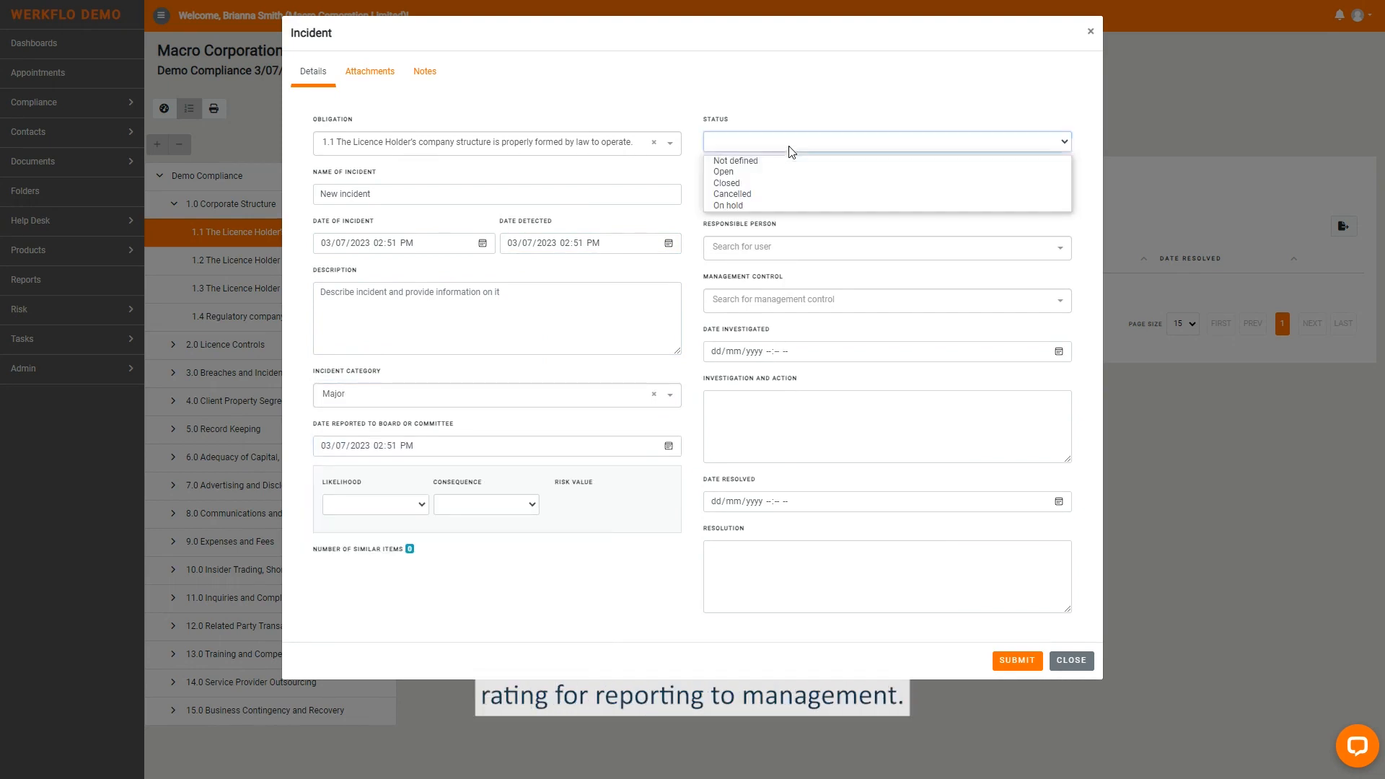
left_click(790, 171)
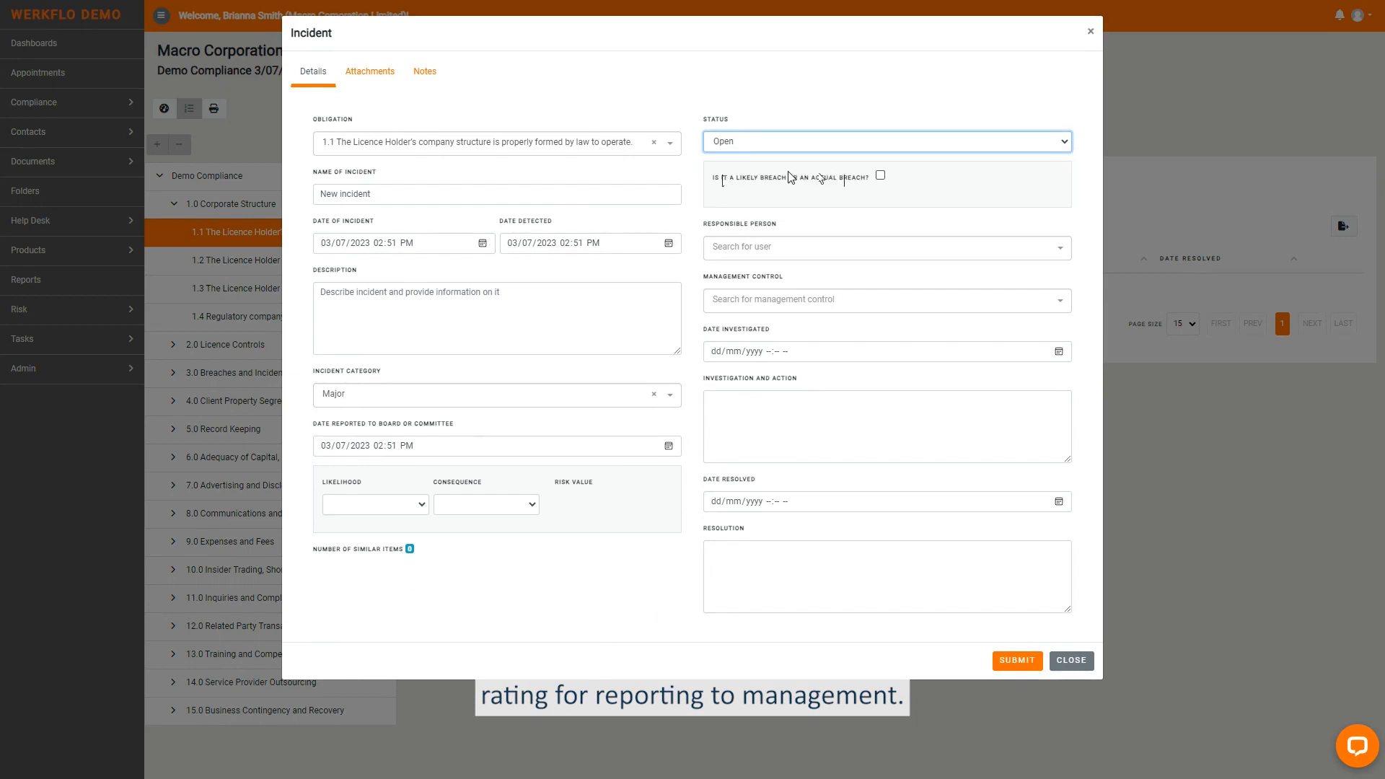
left_click_drag(717, 180, 869, 183)
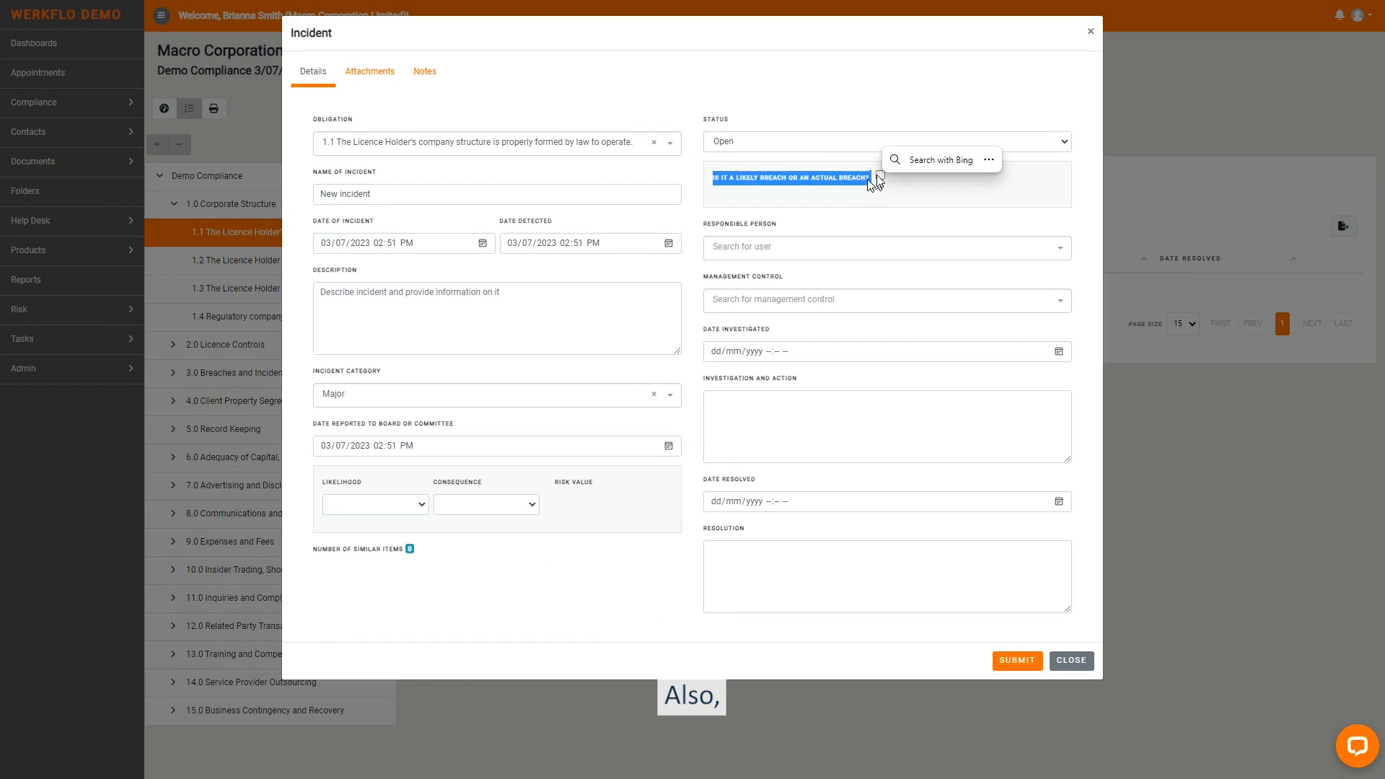
left_click(880, 176)
- Assign a responsible person to the incident, set its management control to Internal Policies and save it
left_click(827, 252)
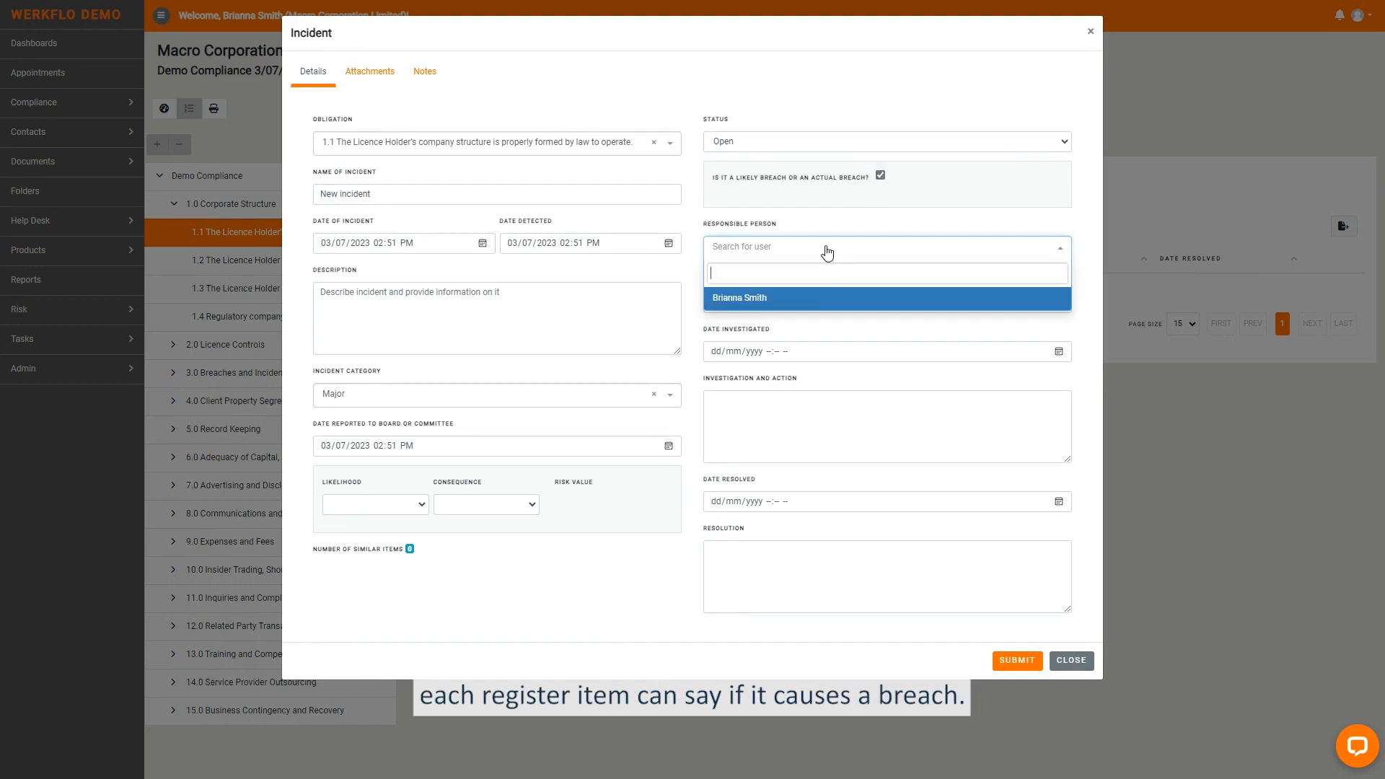
left_click(825, 301)
left_click(995, 303)
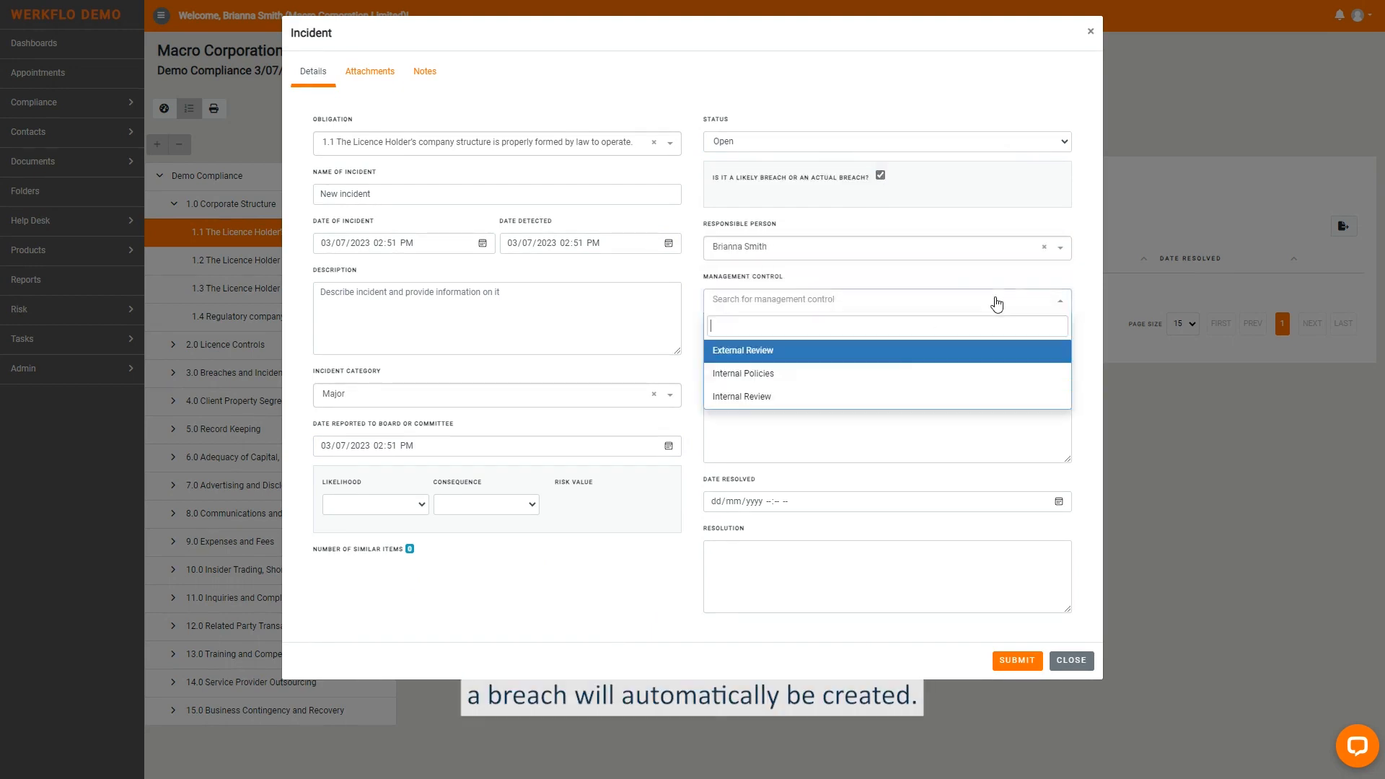
left_click(884, 374)
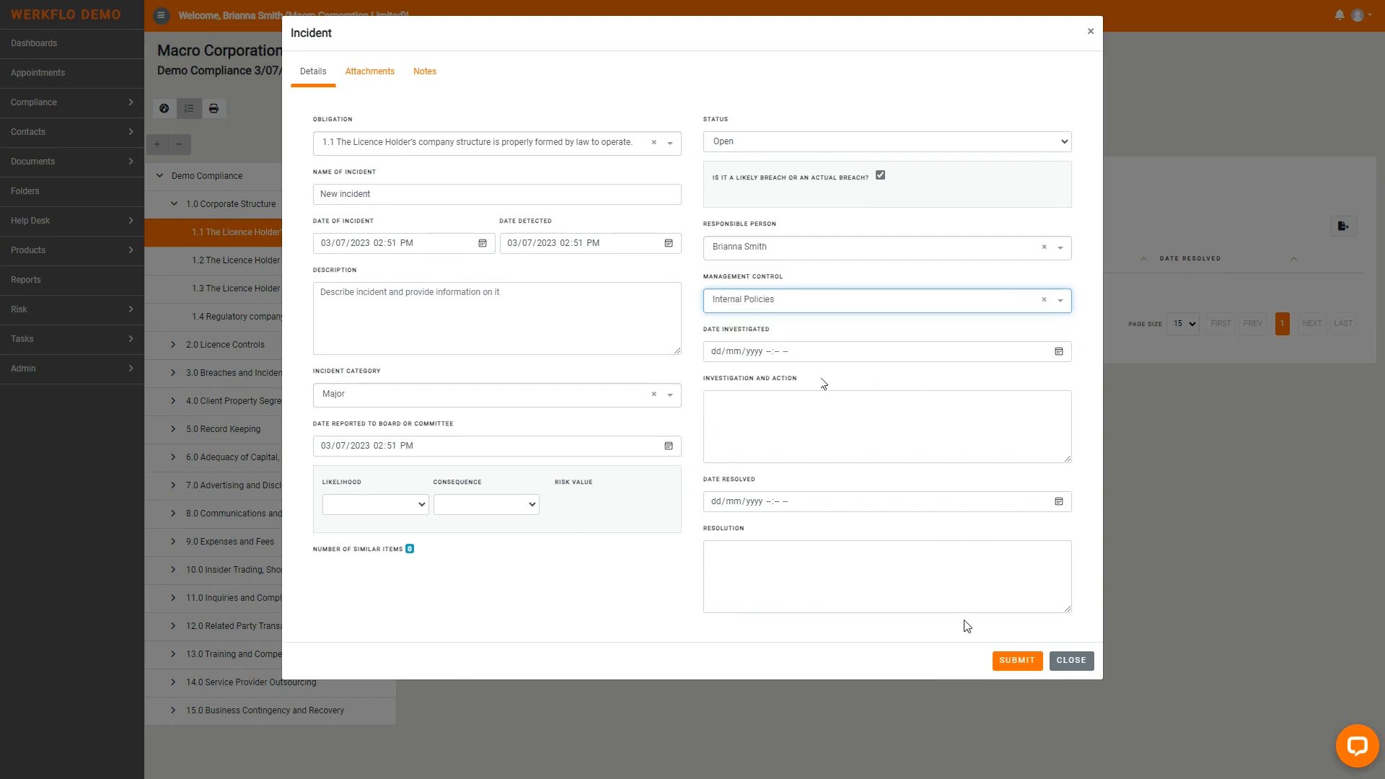
left_click(1016, 660)
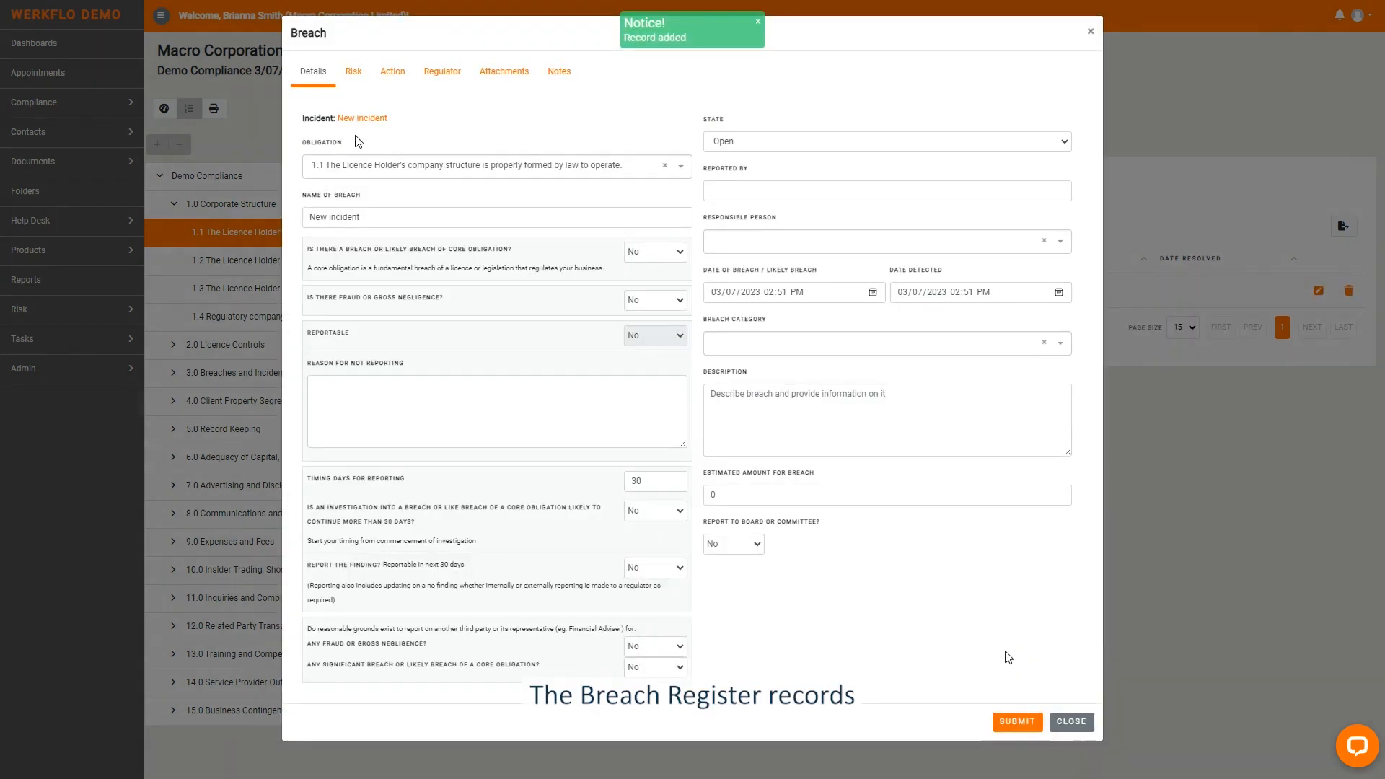
- In the incident's breach record, answer Yes to a breach or likely breach of core obligation and set Reportable to Yes
double_click(306, 33)
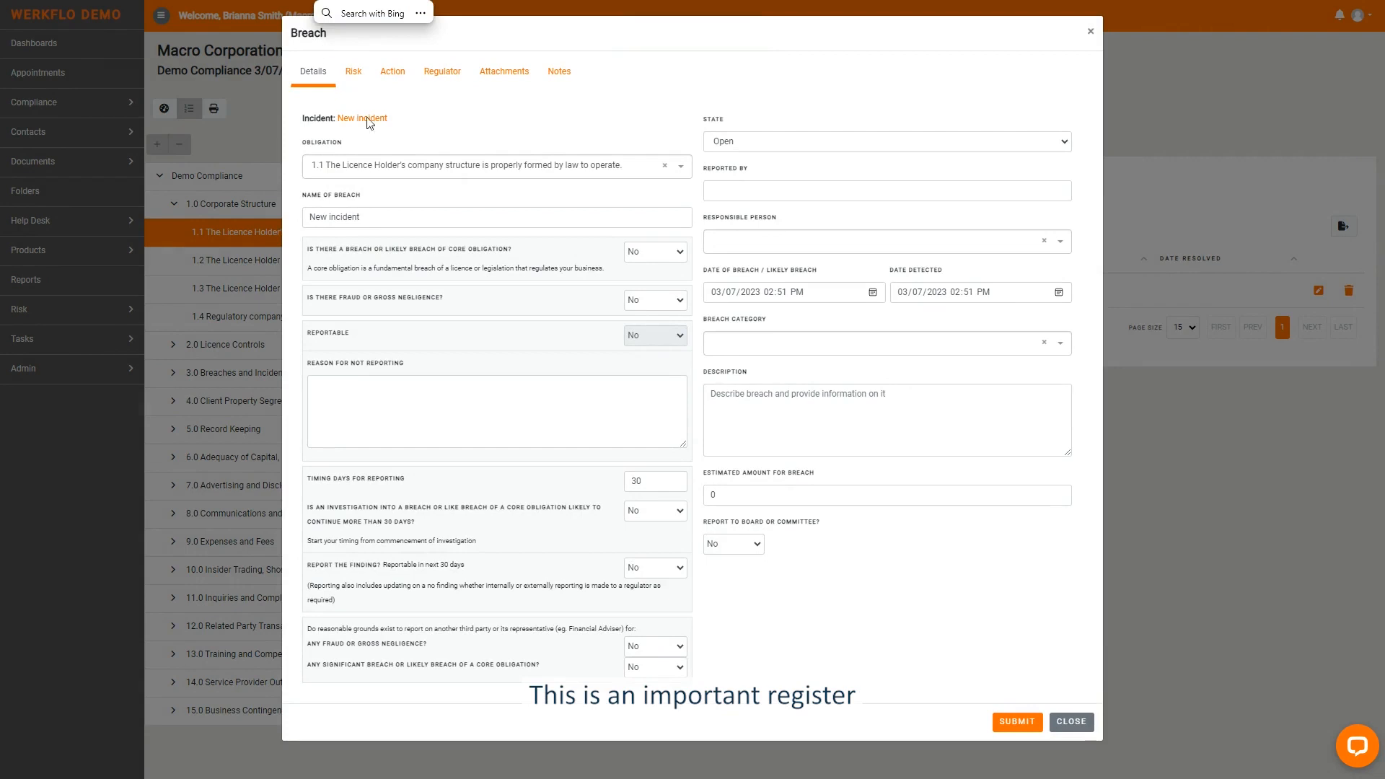
left_click(649, 254)
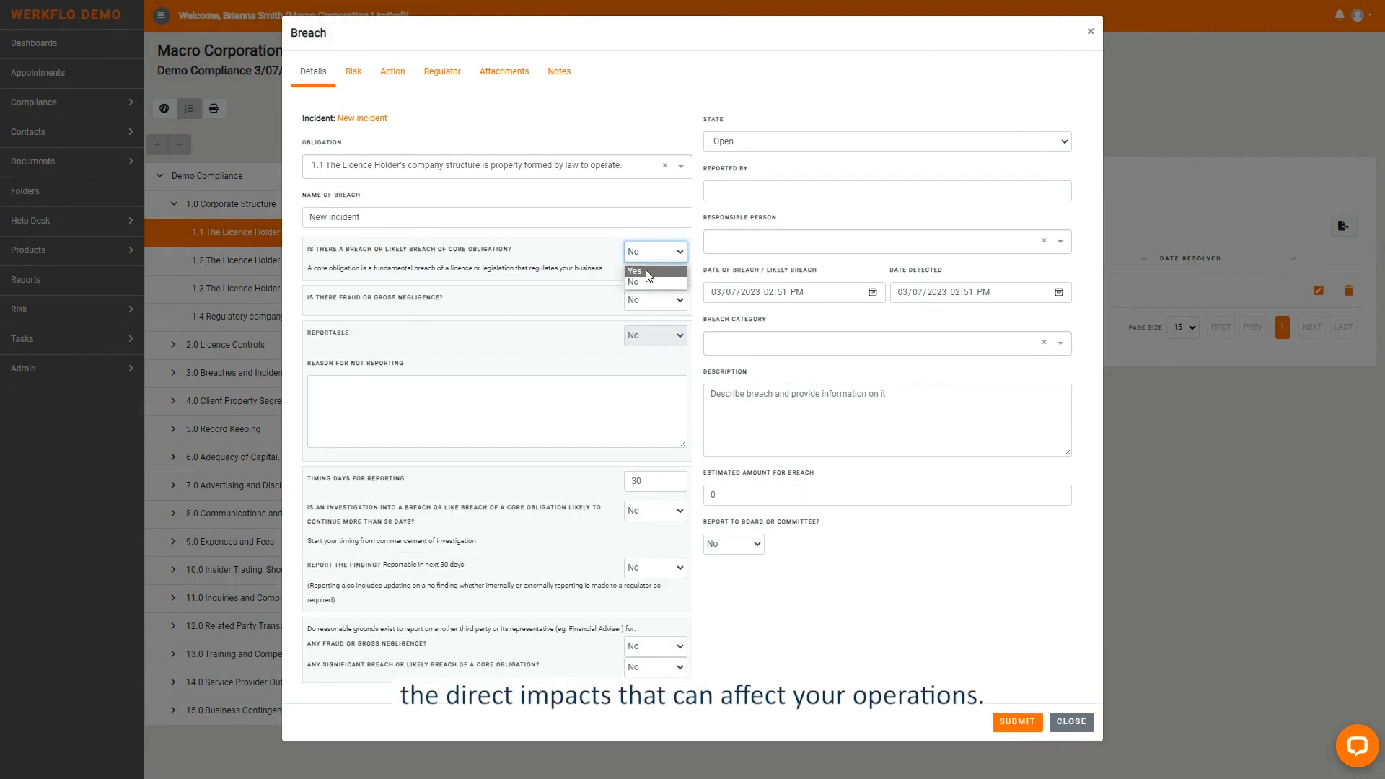
left_click(648, 272)
left_click(633, 396)
left_click(641, 414)
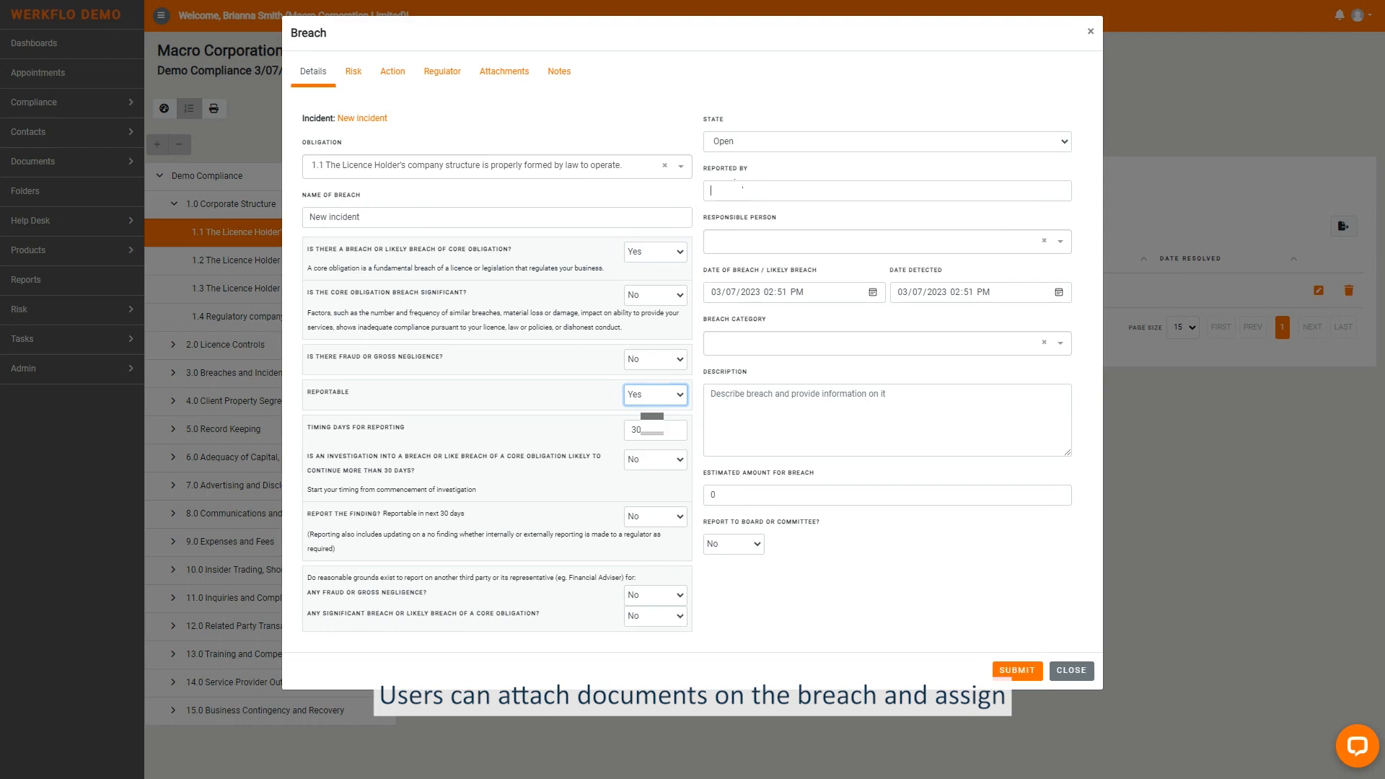
- Enter the reporting person's name, assign a responsible person, set the breach category to Minor and save the breach
left_click(749, 191)
left_click(751, 241)
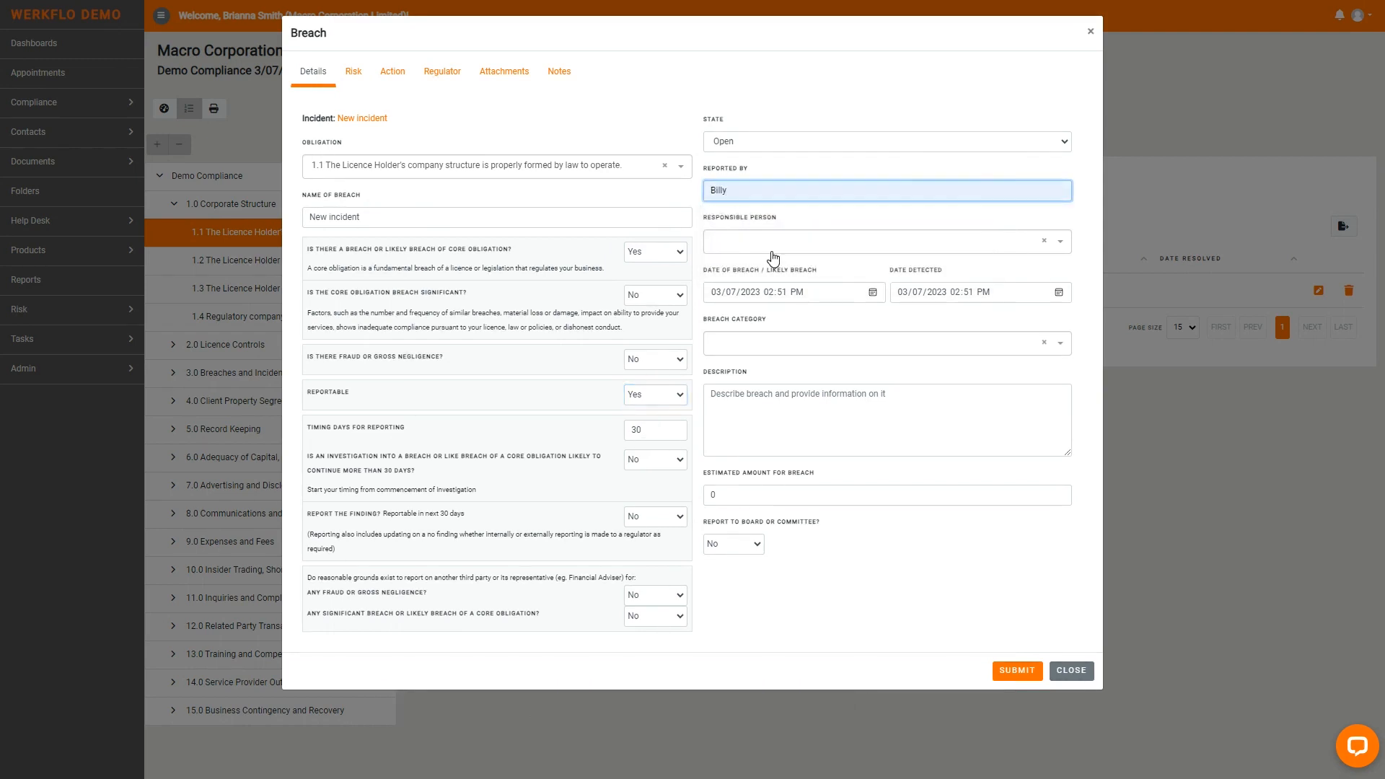
left_click(775, 245)
left_click(770, 291)
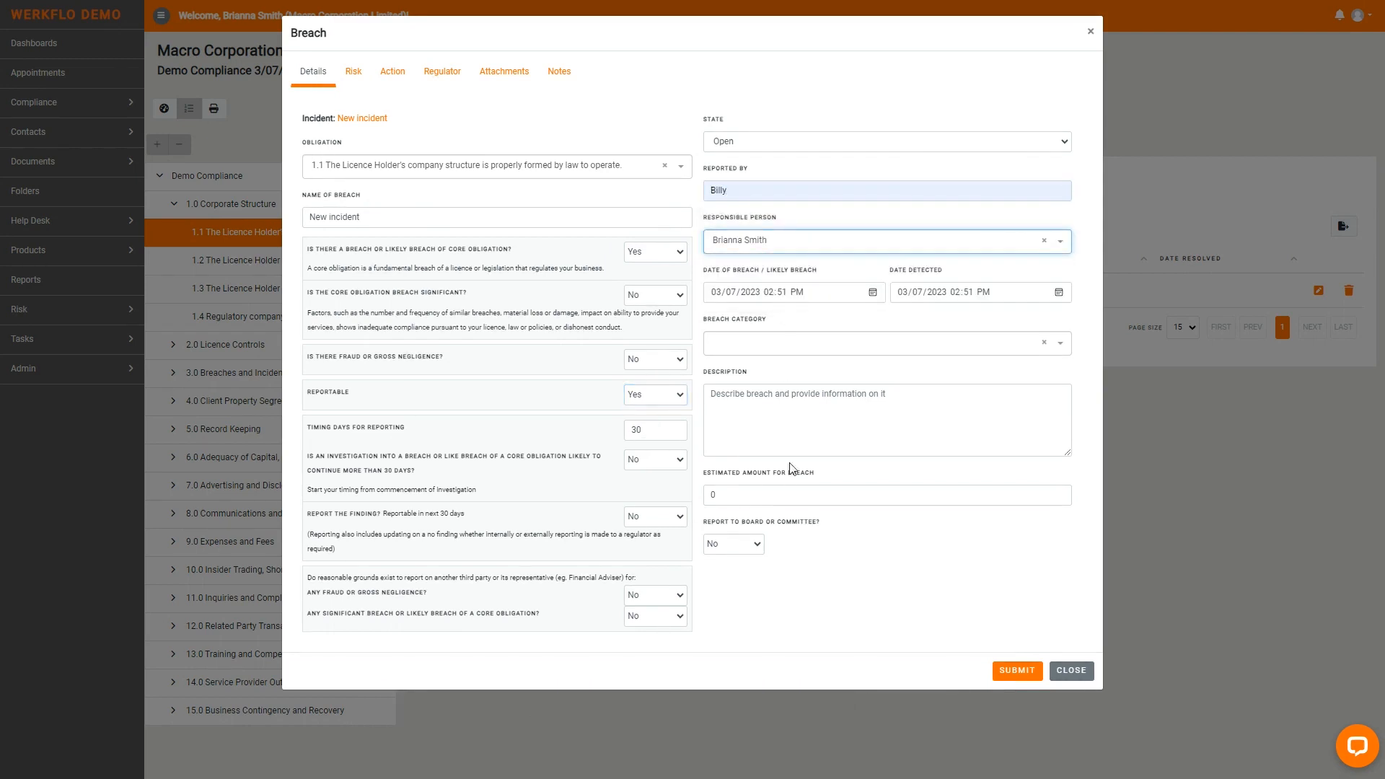
left_click(865, 355)
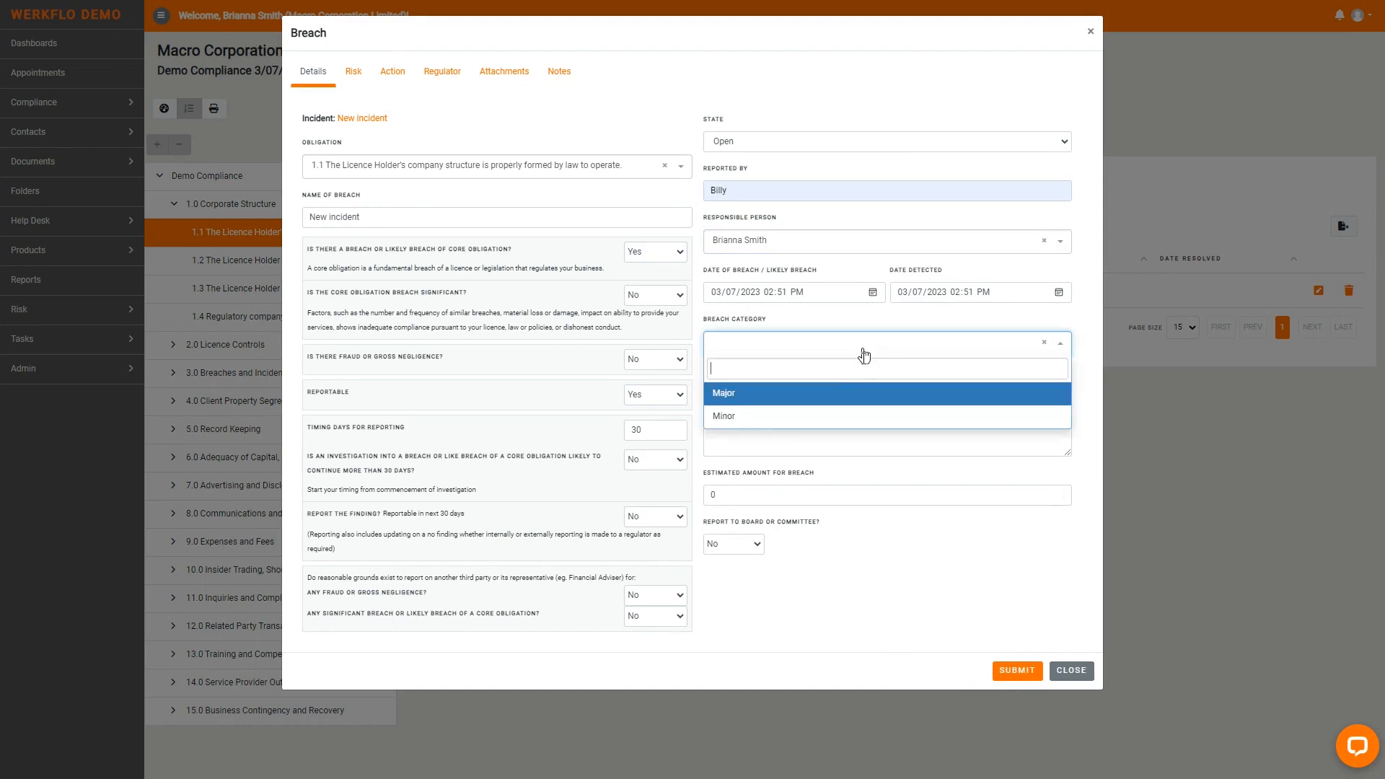
left_click(751, 424)
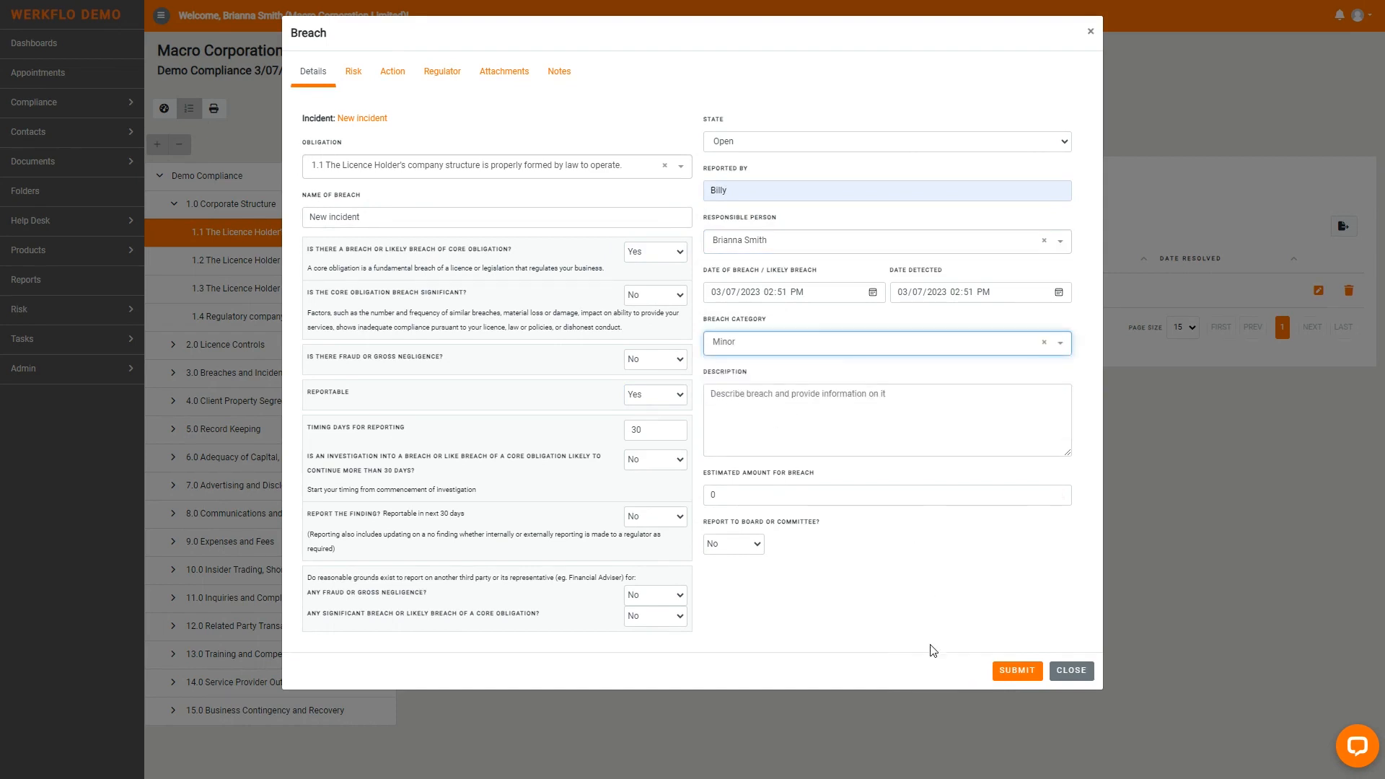
left_click(1009, 675)
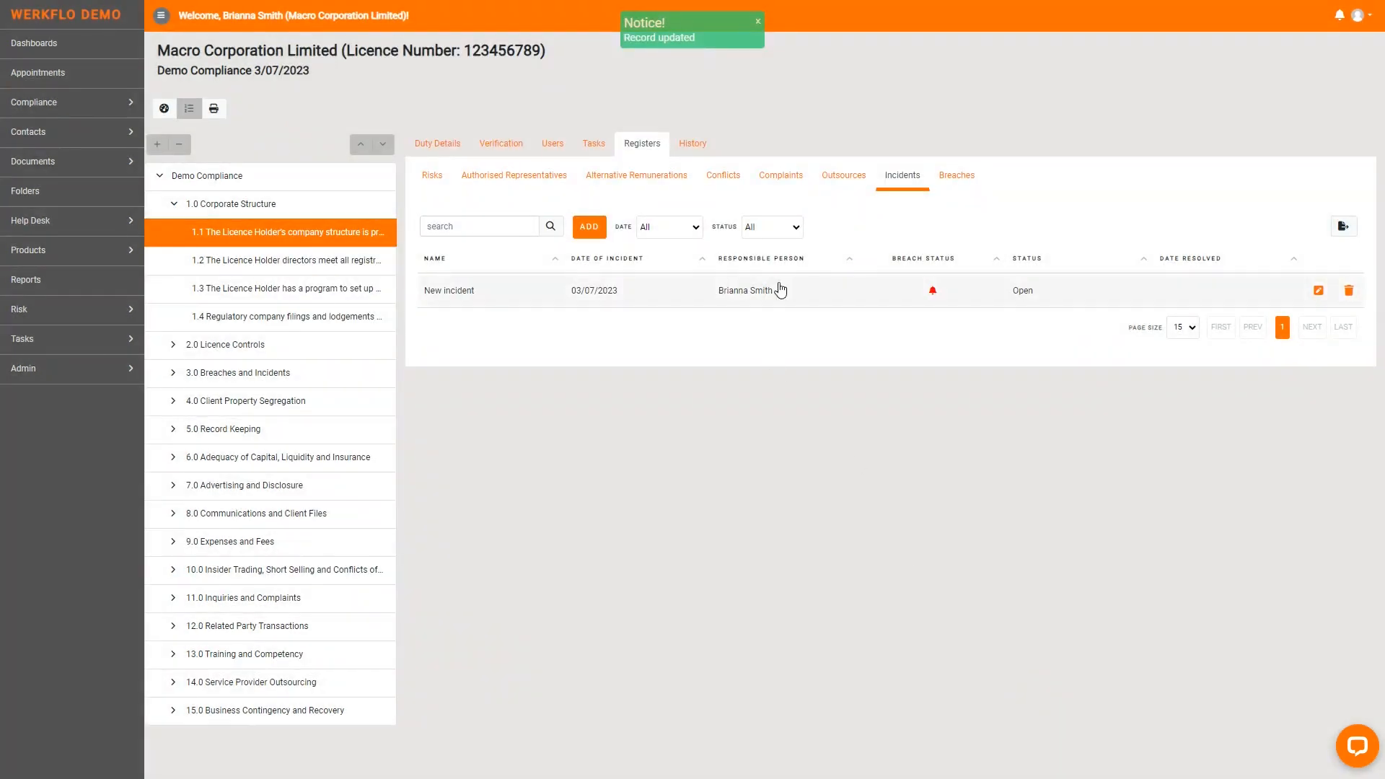
- Review the details of the New incident entry in the Breaches register, then close the record
left_click(952, 177)
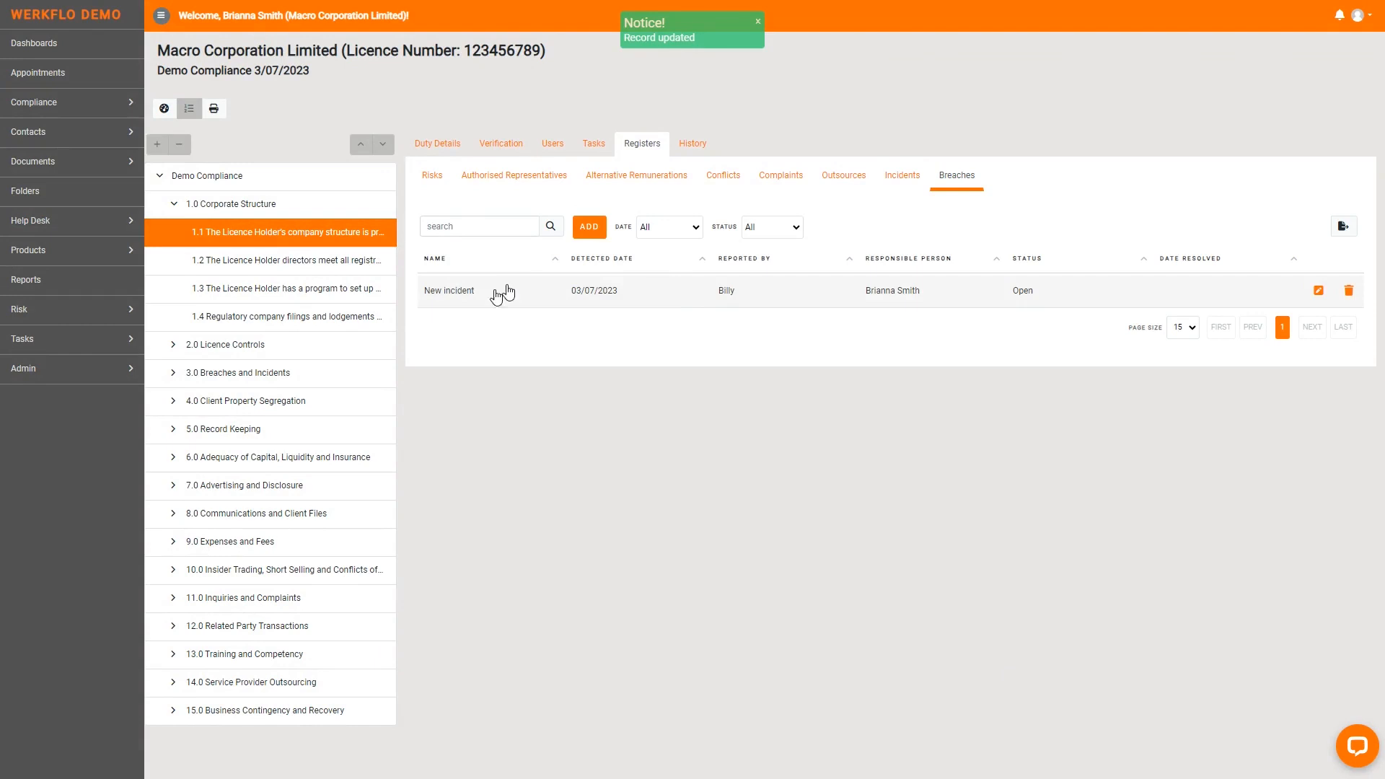
left_click(1319, 289)
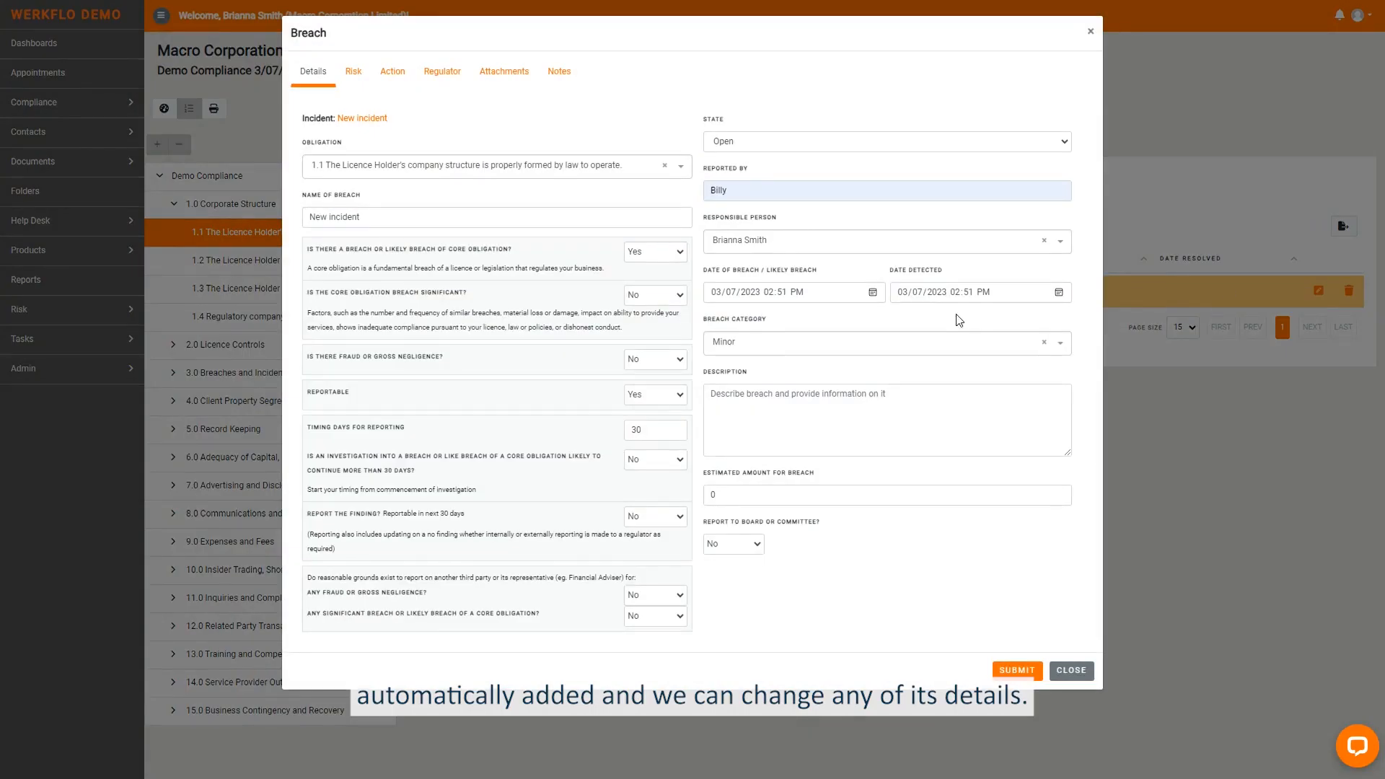
left_click(1071, 671)
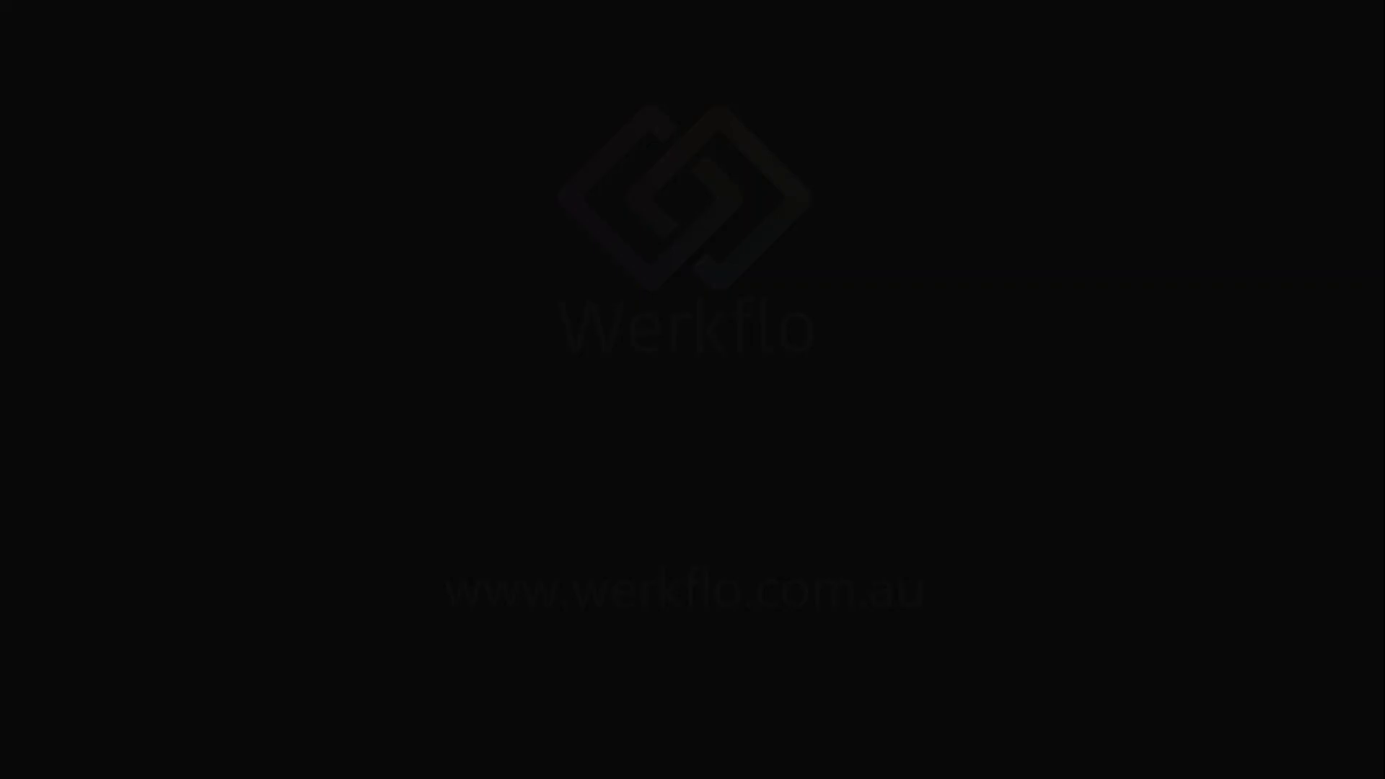